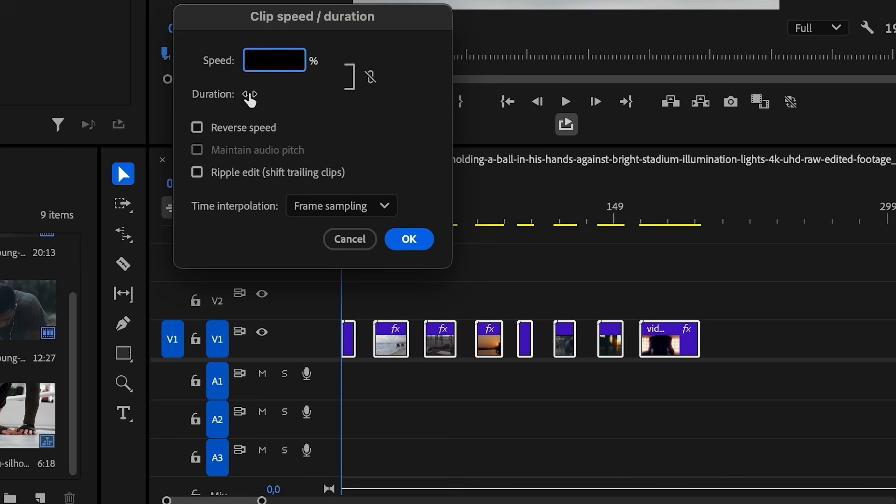
- Set the V1 clips to a duration of 6 and close the gaps between them
type("6")
key("Return")
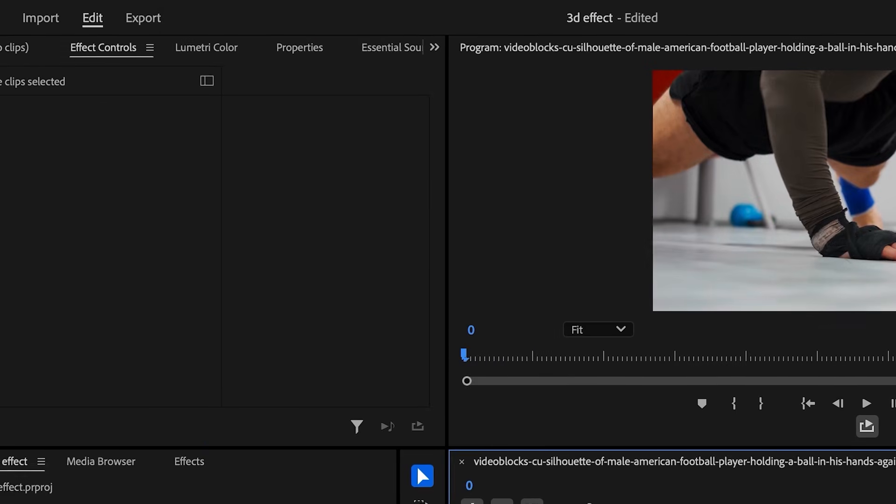
left_click(251, 10)
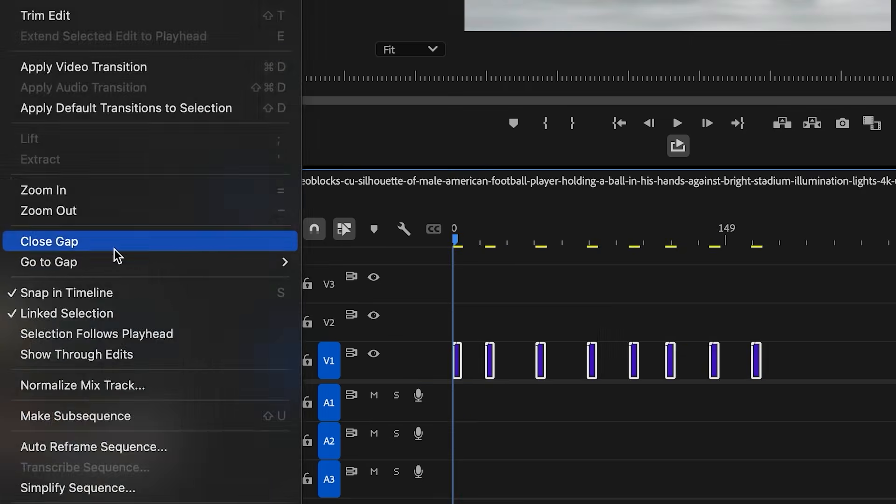
left_click(231, 377)
left_click(369, 478)
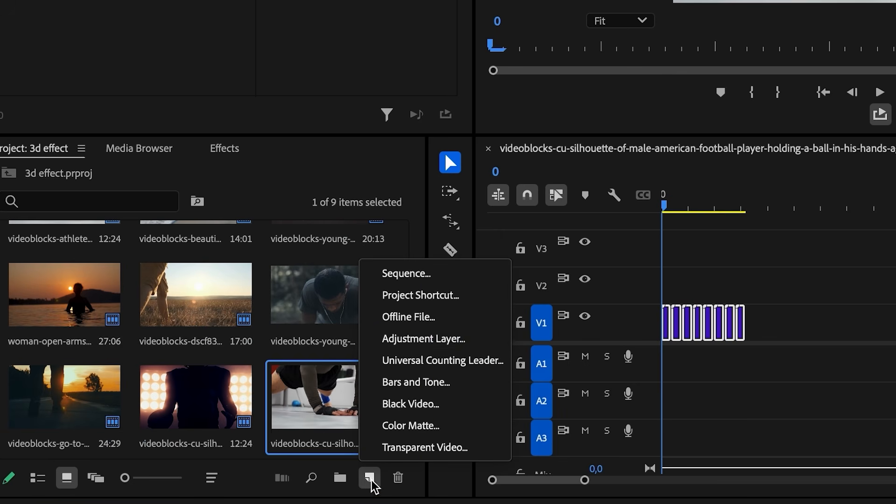
- Create an adjustment layer, place it on V2 above the clips, and trim it short
left_click(416, 339)
left_click(752, 221)
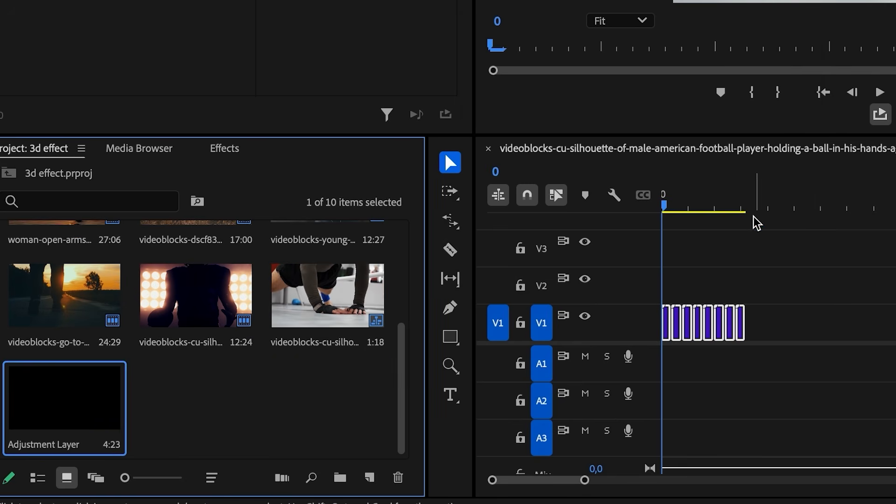
left_click_drag(77, 414, 644, 295)
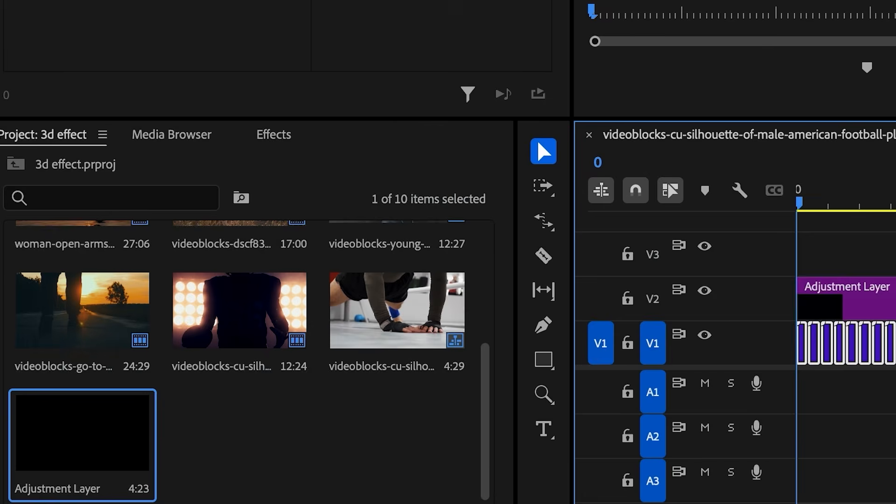
left_click_drag(893, 298, 806, 298)
- Apply the Transform effect from the Effects panel to the adjustment layer
left_click(274, 134)
left_click(116, 179)
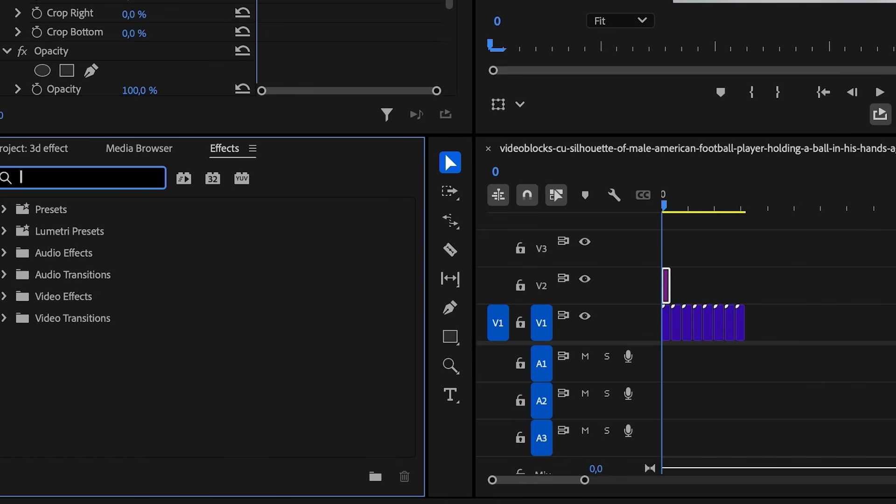
type("transfor")
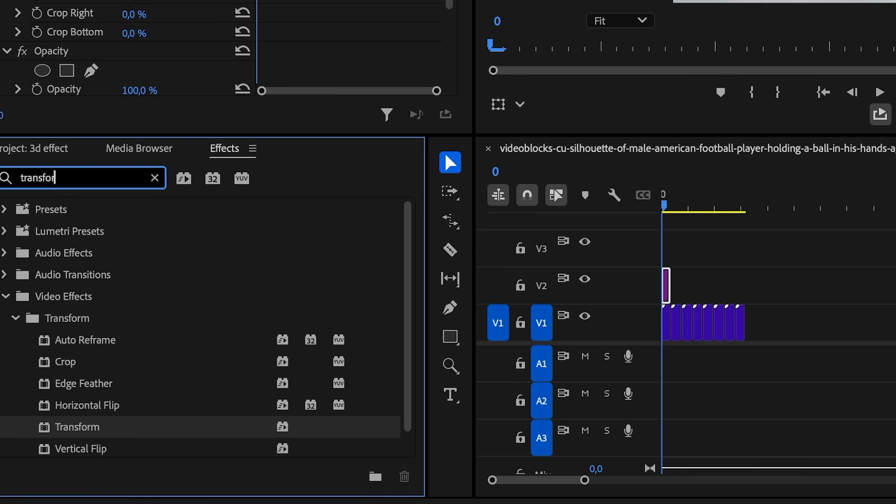
left_click_drag(87, 434, 666, 285)
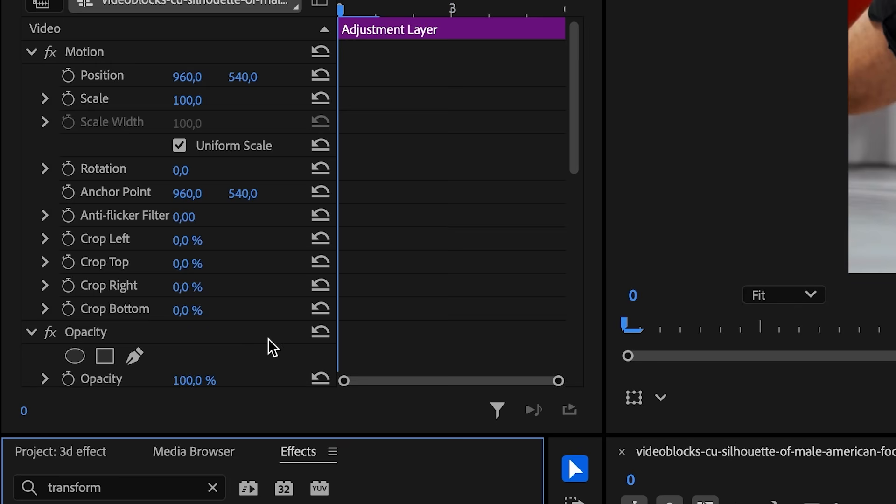
- Keyframe Transform Scale from 100 to 120, shift the 120 keyframe later, and set Shutter Angle 180
scroll(273, 347, "down", 5)
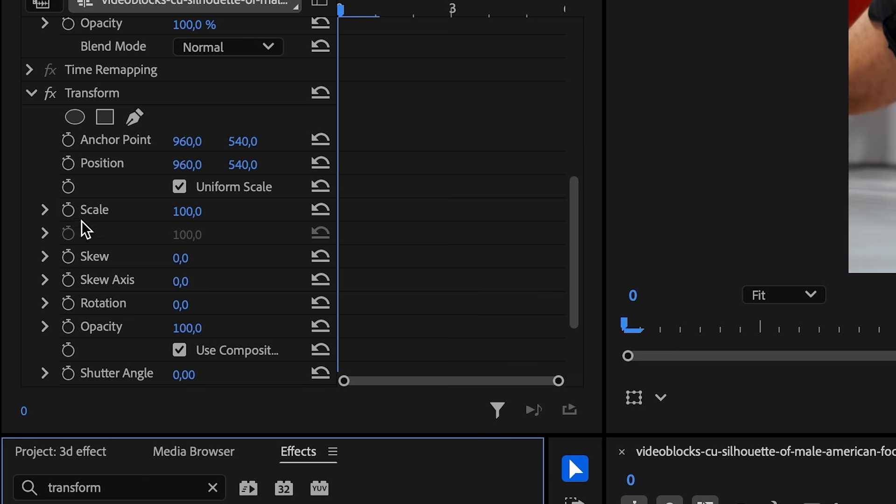
left_click(68, 209)
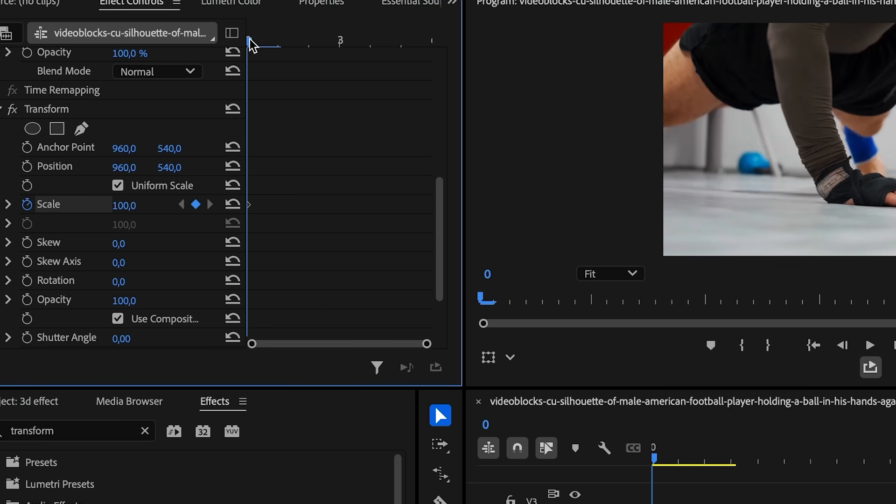
left_click_drag(260, 40, 303, 47)
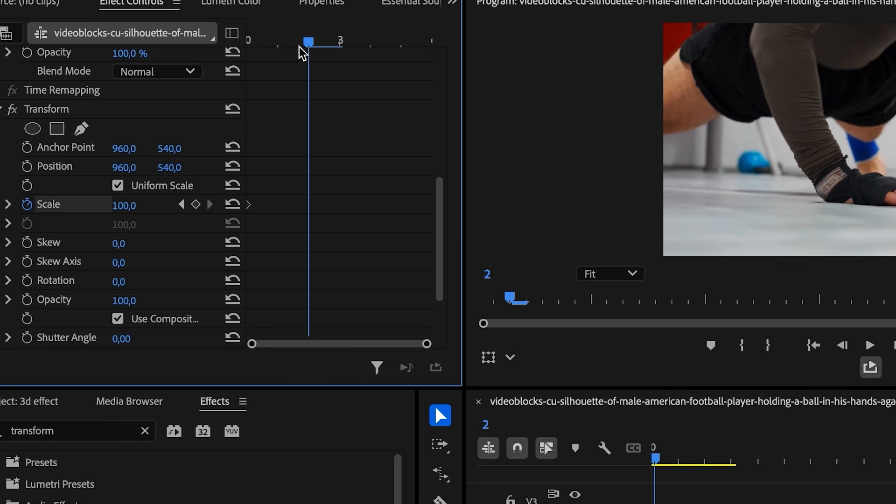
left_click(133, 205)
type("120")
key("Return")
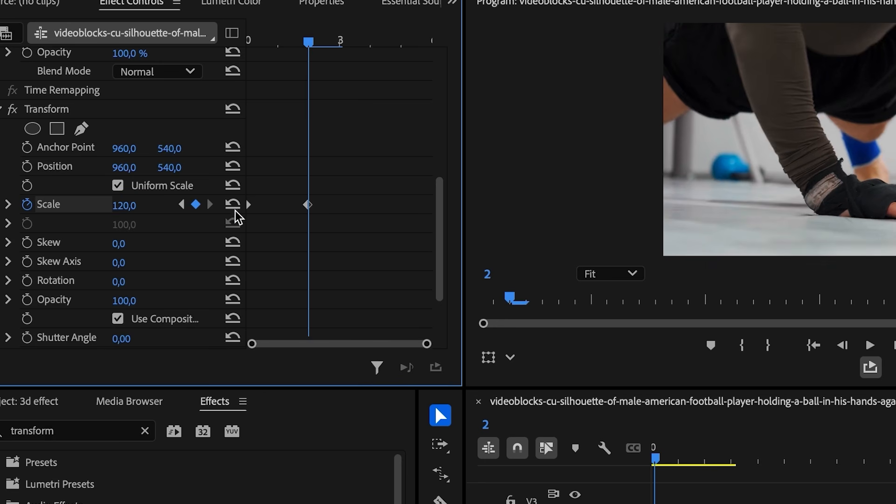
left_click_drag(308, 205, 432, 205)
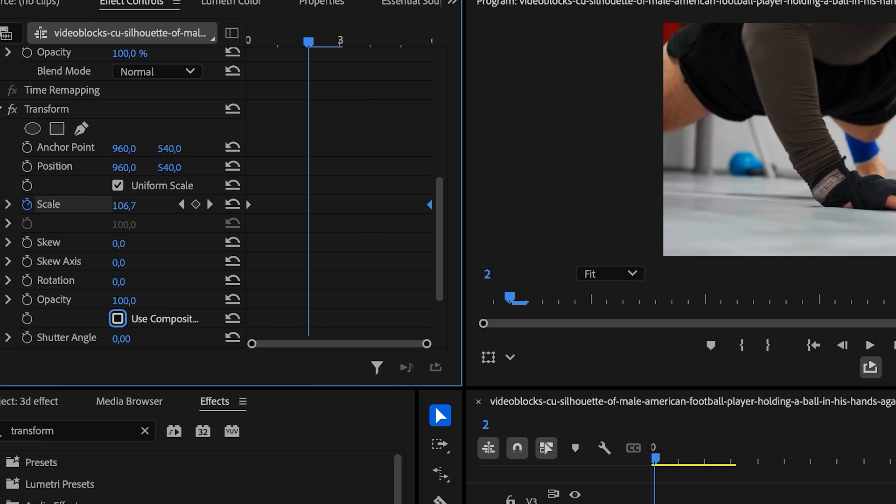
left_click(126, 336)
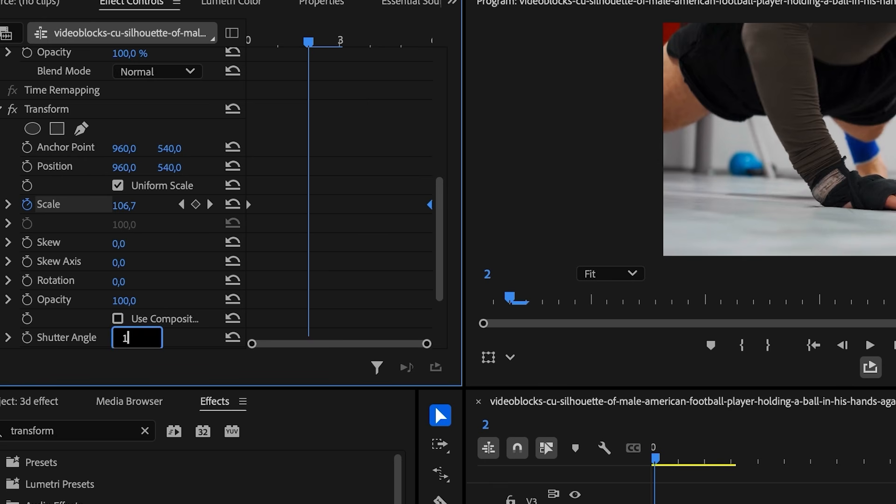
key("Return")
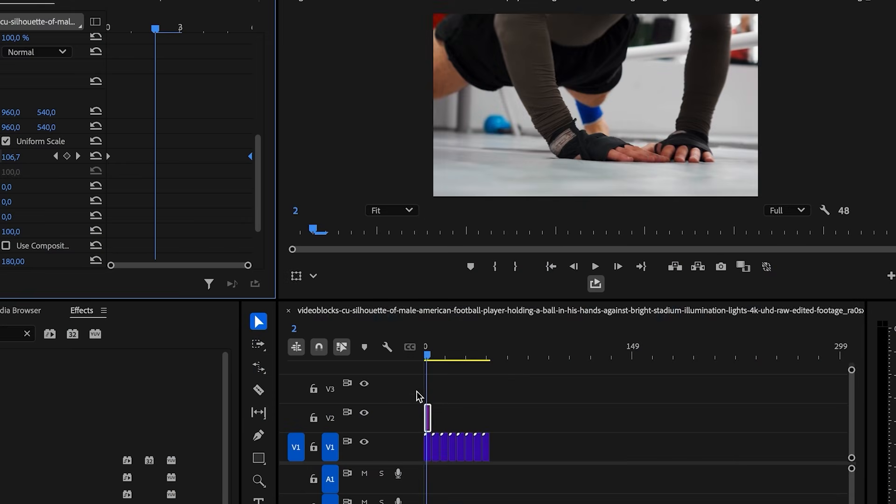
- Copy the V2 adjustment layer over the next two V1 cuts and play back the zoom cuts
key("equal")
key("equal")
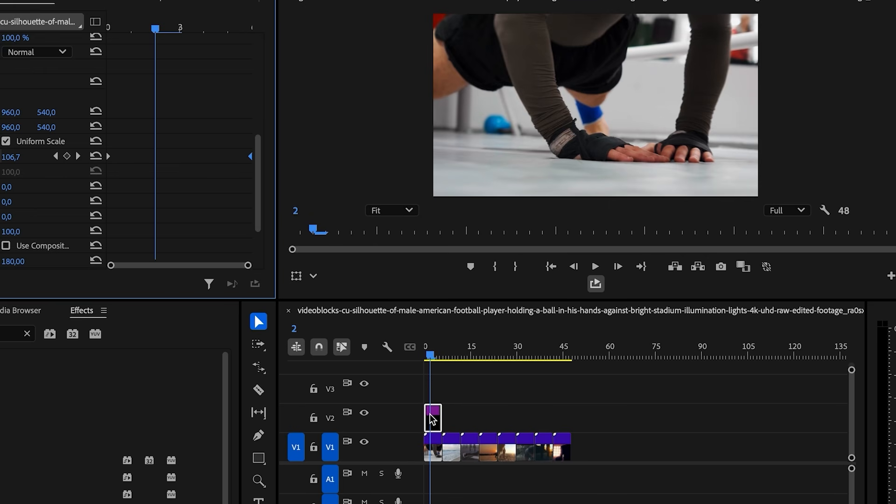
left_click(431, 413)
left_click_drag(431, 418, 488, 416)
left_click_drag(488, 416, 560, 415)
key("space")
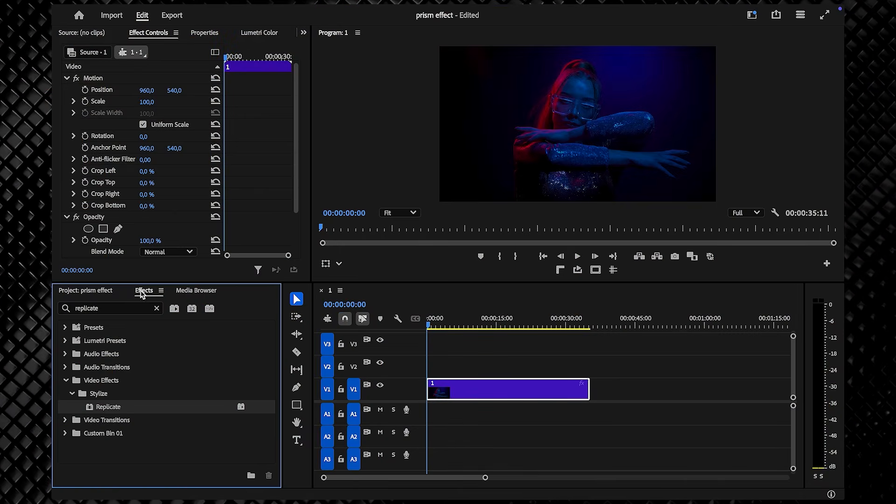
- Drop the Replicate effect onto the V1 clip and bring up its settings in Effect Controls
left_click_drag(165, 403, 457, 393)
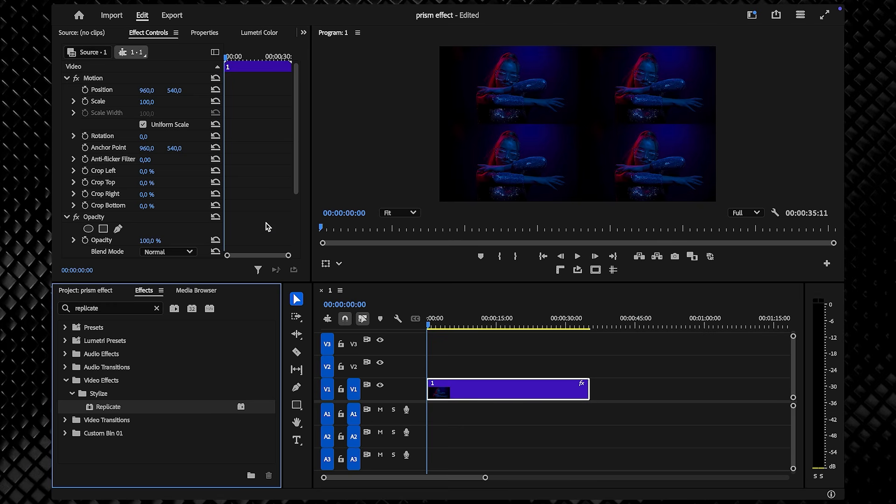
left_click(143, 35)
scroll(175, 120, "down", 3)
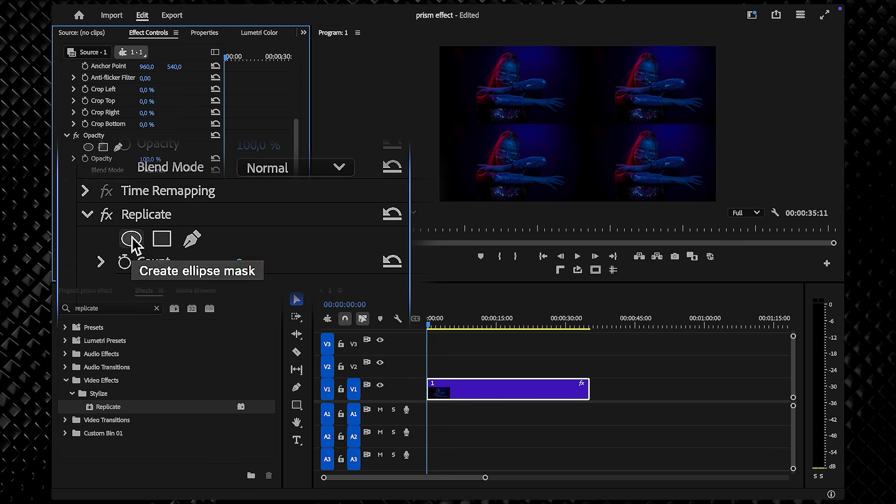
- Add an inverted ellipse mask to Replicate and position it over the face
left_click(88, 206)
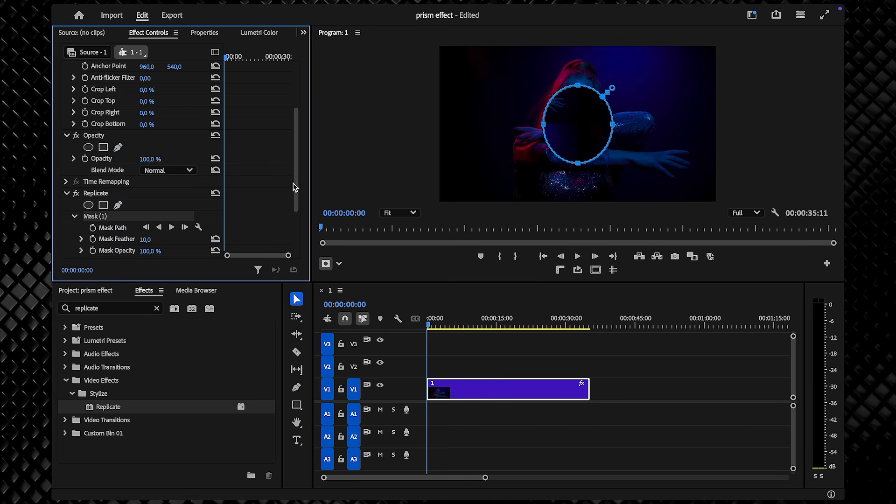
scroll(161, 193, "down", 3)
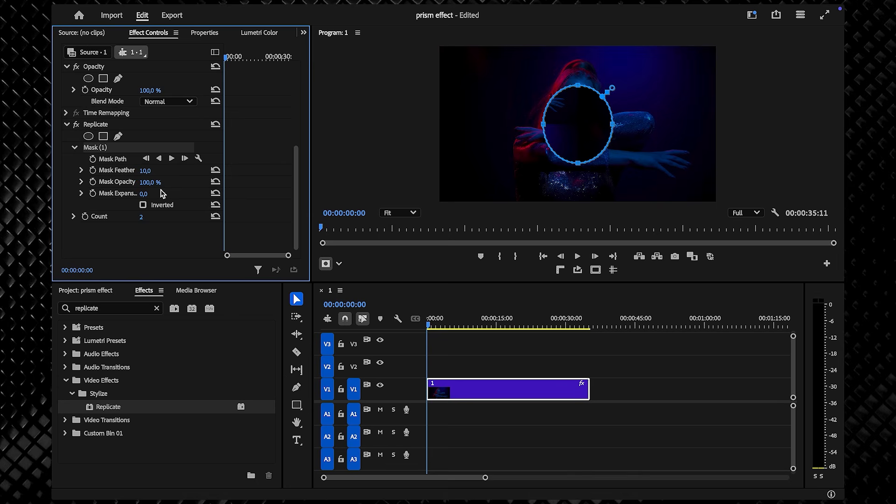
left_click(164, 235)
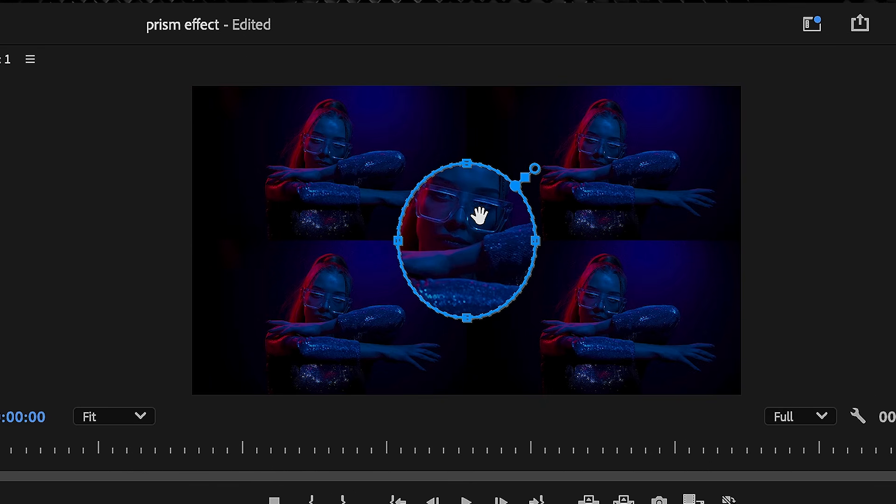
left_click_drag(585, 120, 569, 112)
left_click_drag(450, 216, 480, 233)
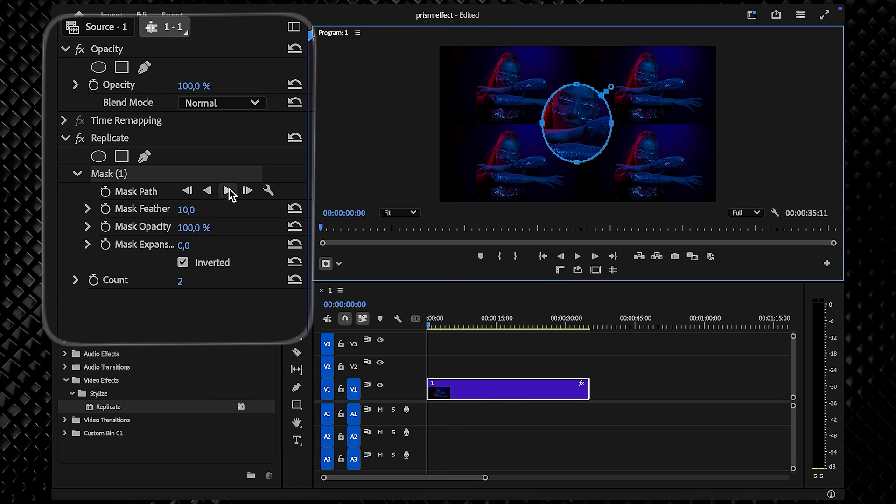
- Set Mask Feather to 154 and Mask Expansion to 111, then deselect and play the result
left_click_drag(187, 210, 253, 209)
left_click_drag(183, 245, 235, 245)
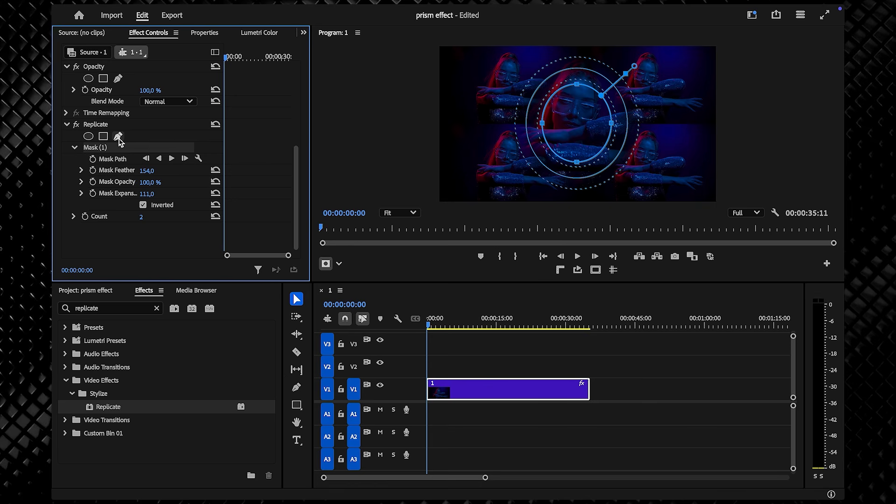
left_click(438, 333)
key("space")
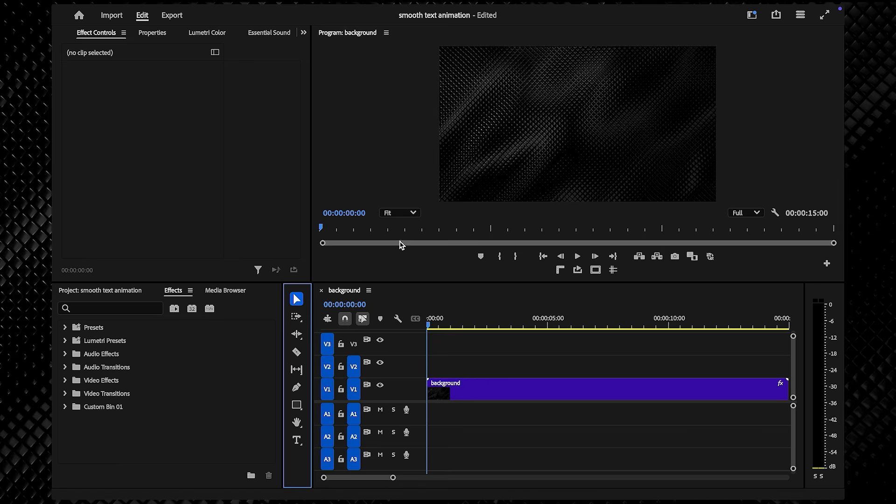
- Type 'SMOOTH' in the Program monitor and centre it horizontally in the frame
left_click(297, 443)
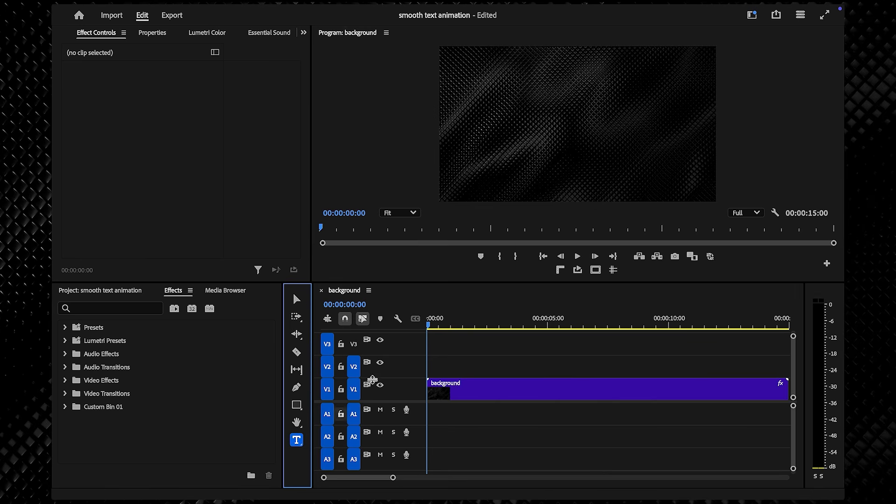
left_click(526, 119)
type("SMOOTH")
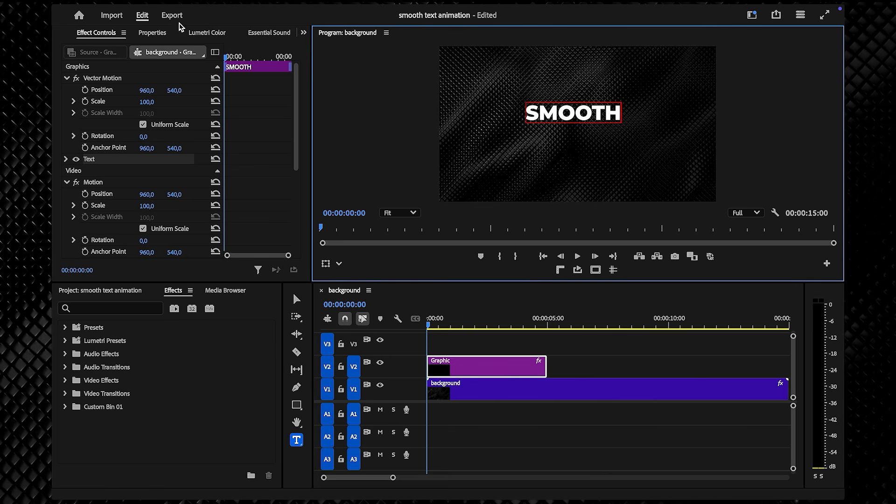
left_click(154, 32)
scroll(201, 192, "down", 3)
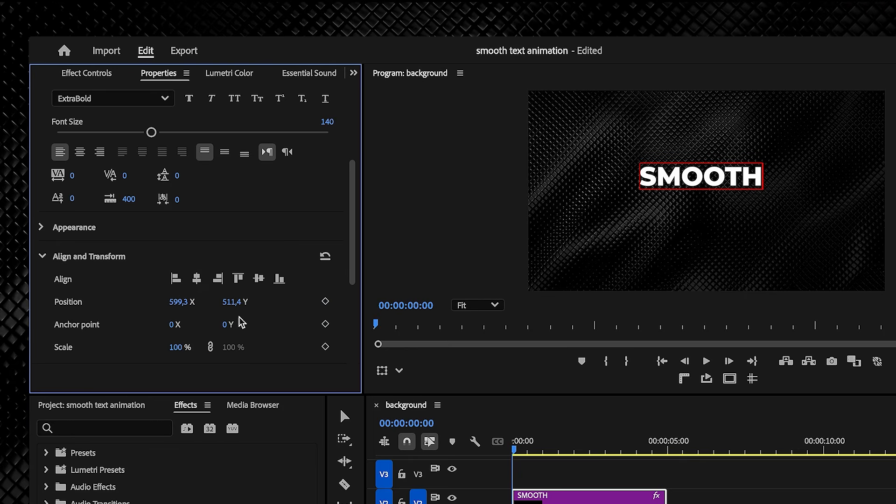
left_click(198, 279)
- Centre SMOOTH vertically and apply the Transform effect to its clip
left_click(258, 279)
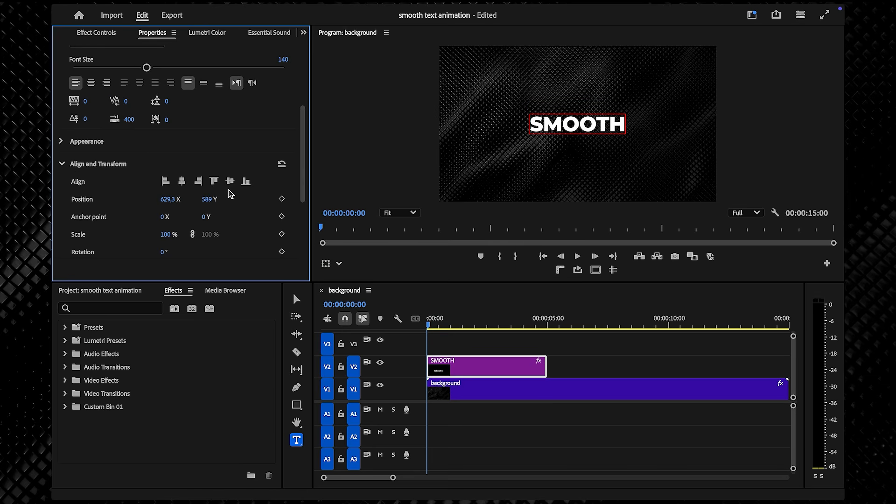
left_click(177, 290)
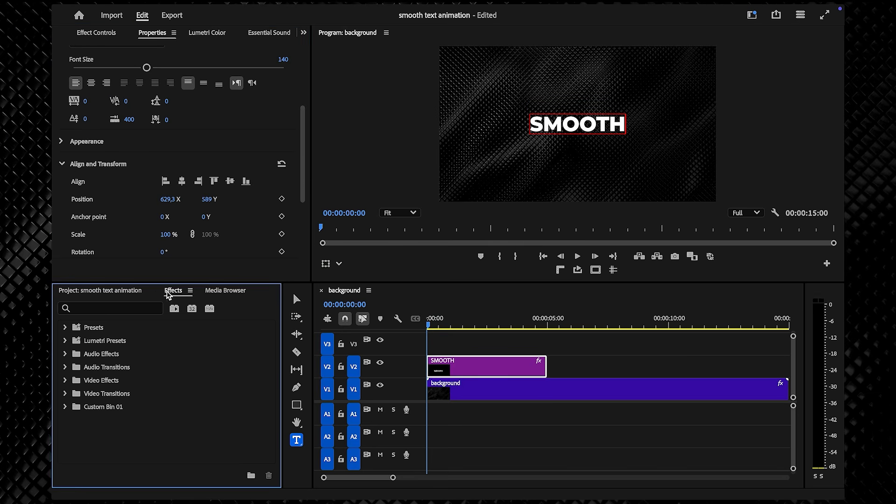
left_click(120, 312)
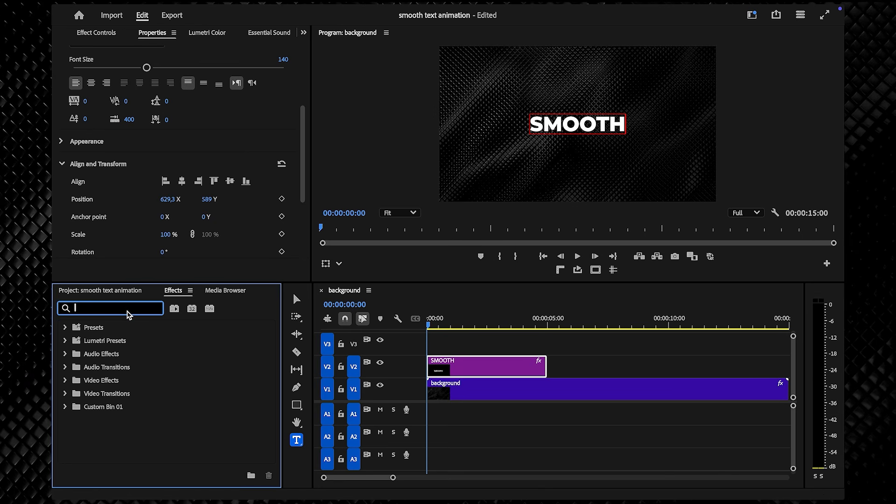
type("transform")
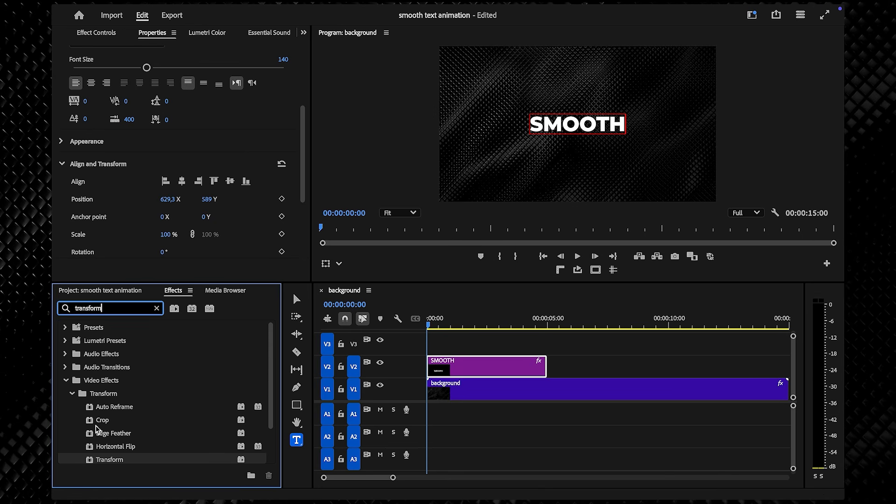
left_click_drag(100, 460, 445, 370)
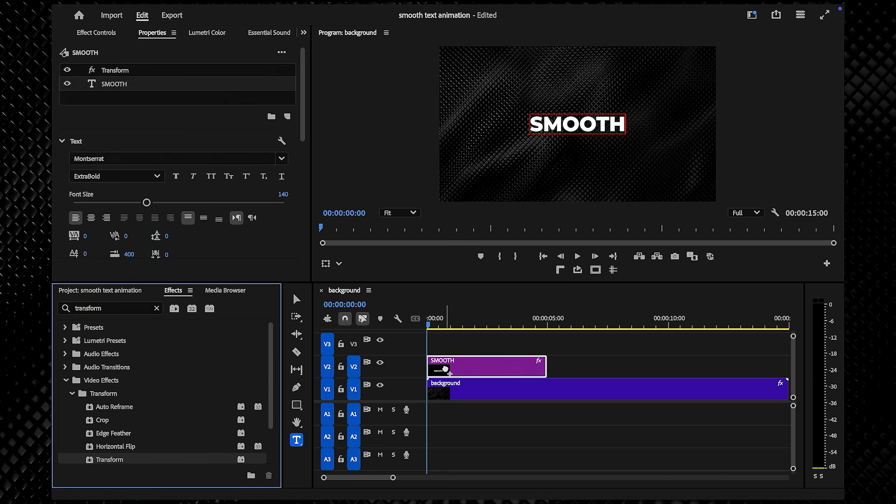
left_click(97, 33)
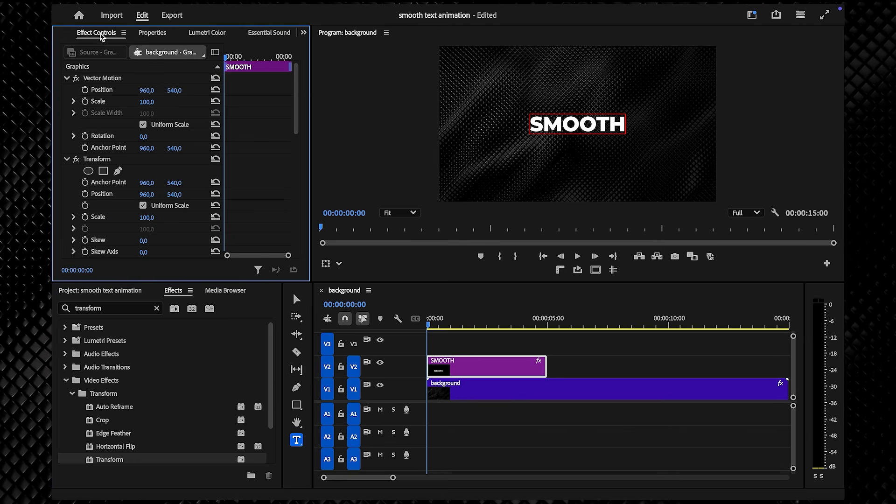
scroll(256, 180, "down", 4)
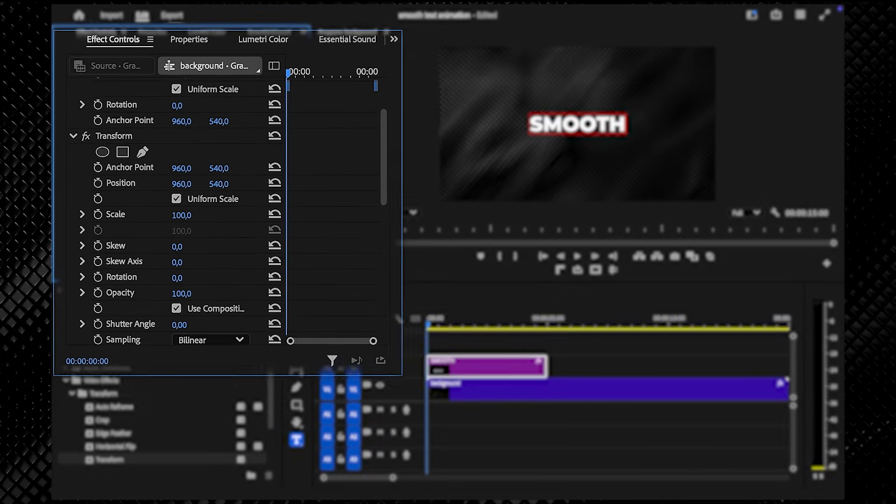
- Keyframe Transform Position from 960, 640 at the start to 960, 540 at 00:00:01:05
left_click(98, 183)
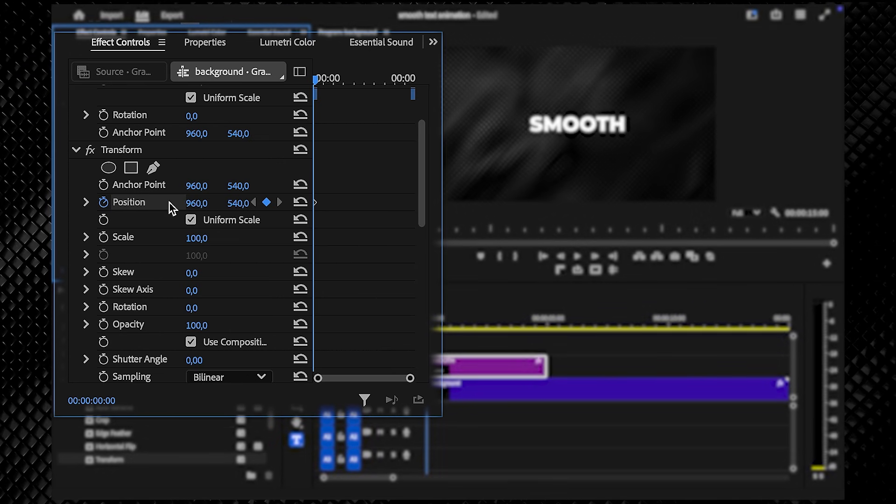
left_click_drag(238, 203, 283, 203)
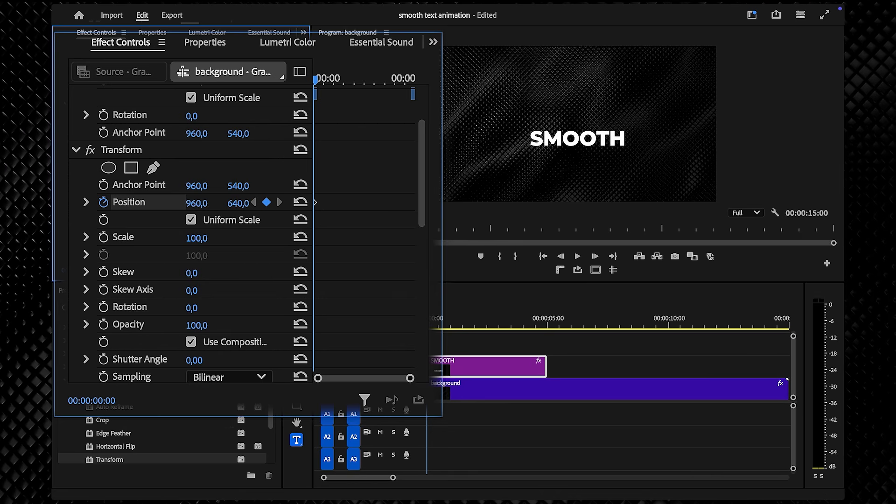
left_click_drag(316, 79, 339, 80)
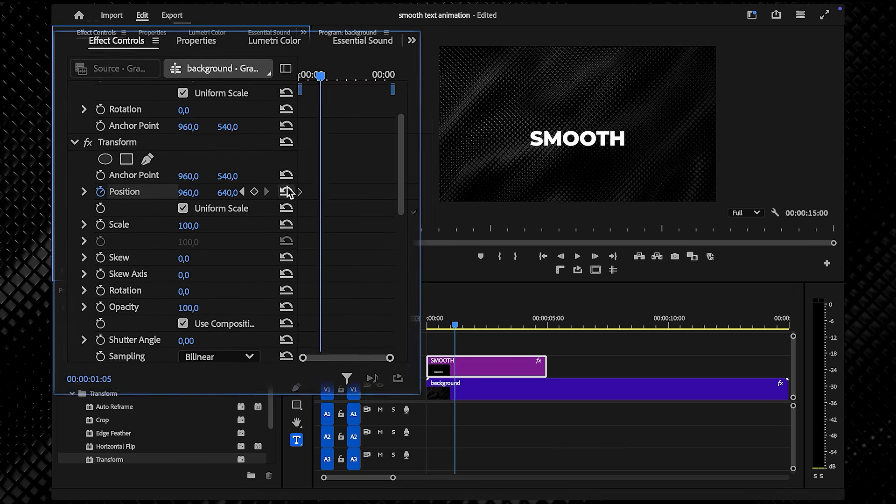
left_click(300, 202)
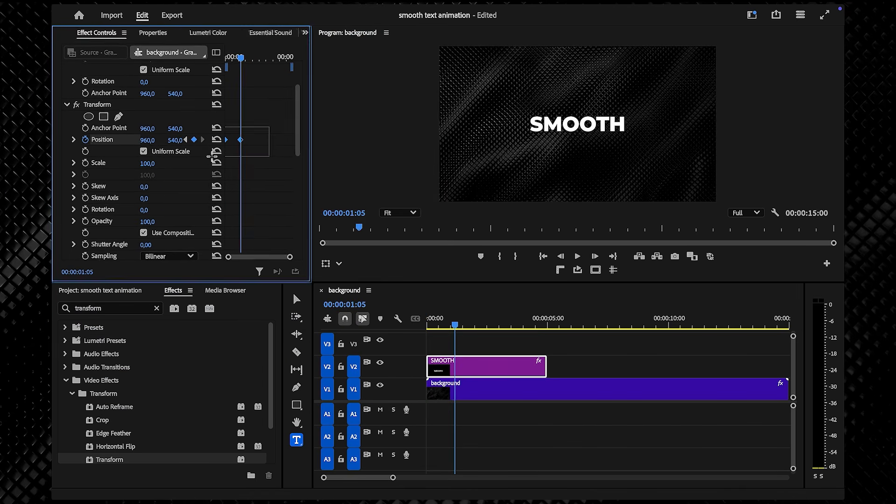
- Set the 1:05 Position keyframe to Ease In and Ease Out, and reveal its velocity graph
right_click(240, 140)
mouse_move(293, 241)
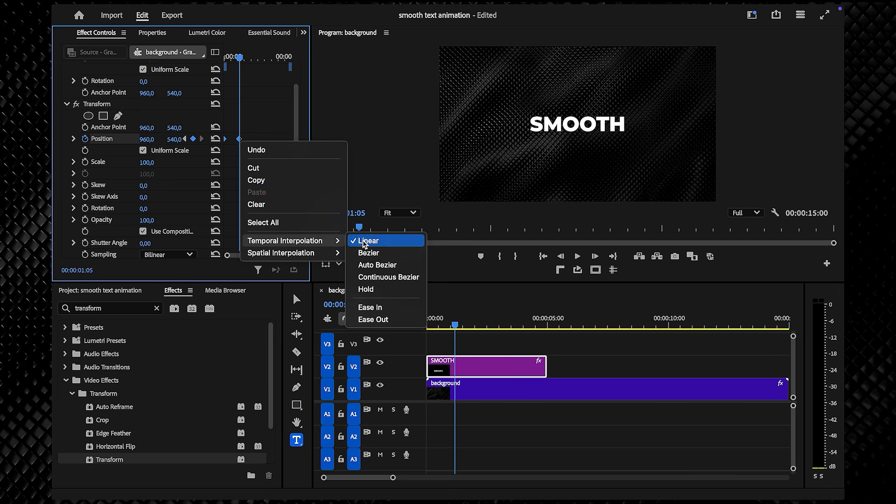
left_click(370, 307)
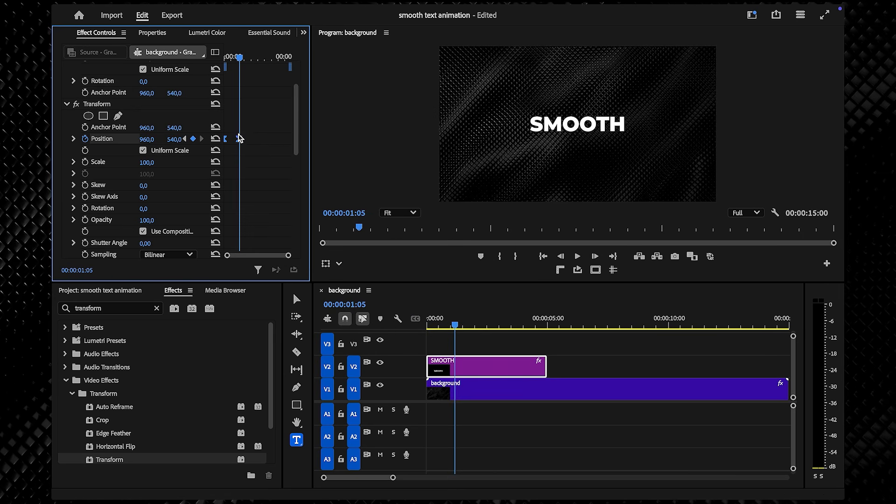
right_click(239, 139)
mouse_move(319, 241)
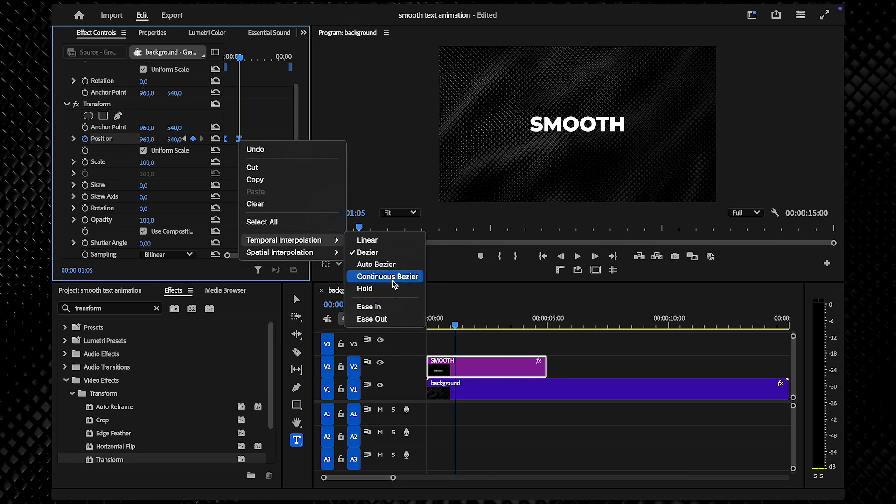
left_click(397, 315)
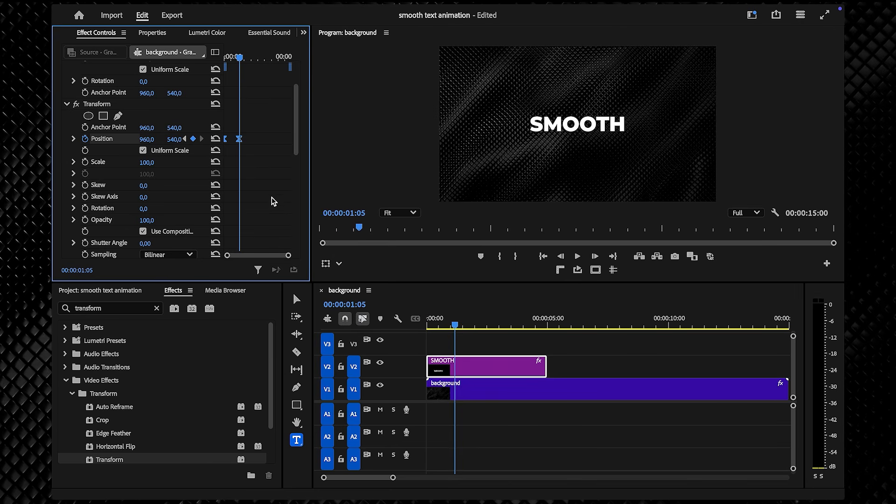
left_click(73, 139)
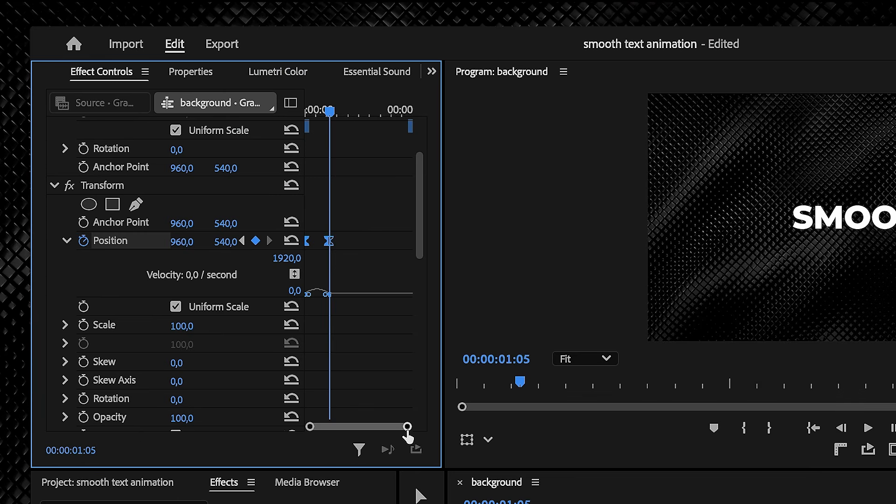
- Steepen the early Position velocity curve so the slide-up starts fast and settles slowly
left_click_drag(289, 256, 282, 257)
left_click_drag(398, 434, 394, 431)
left_click_drag(348, 298, 298, 256)
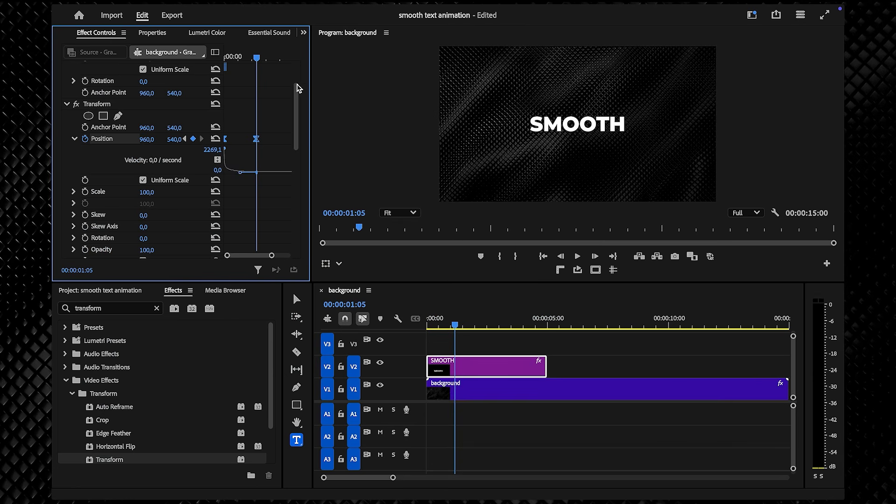
- Preview the slide-up from the start, then add an Opacity keyframe of 100 at 00:00:00:20
mouse_move(259, 58)
left_mouse_down()
mouse_move(201, 57)
mouse_move(244, 58)
left_mouse_up()
key("space")
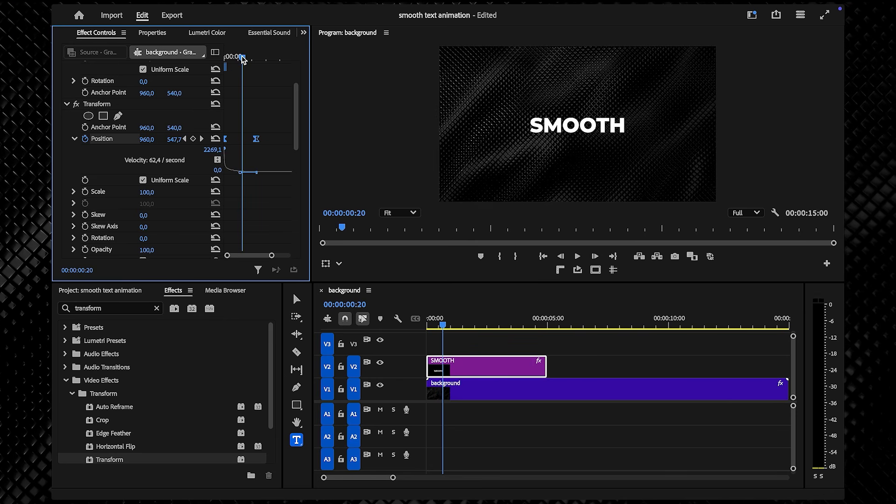
scroll(262, 229, "down", 3)
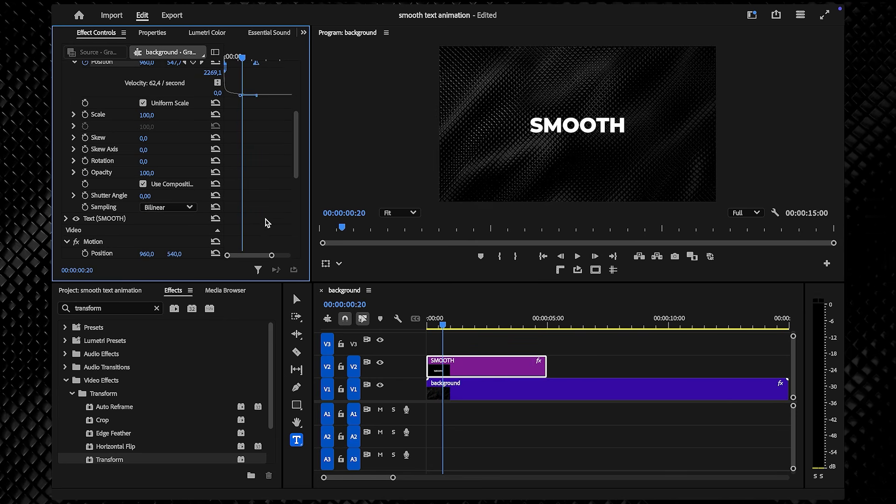
left_click(85, 173)
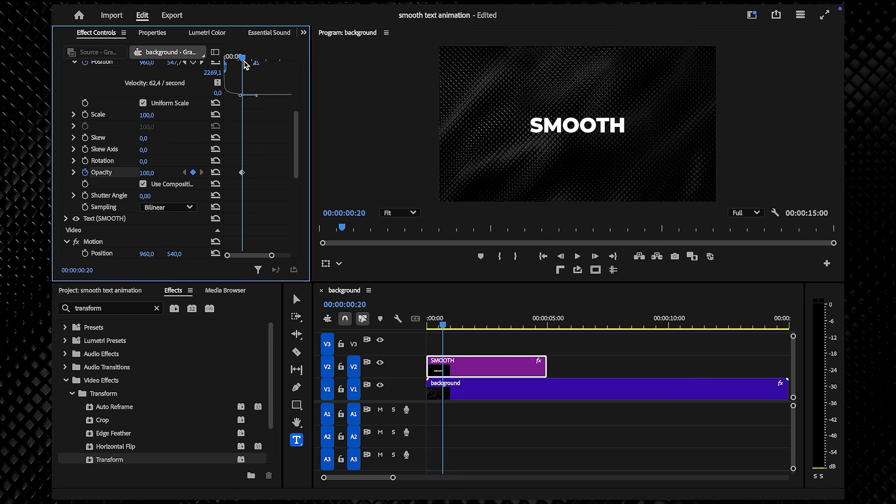
- Set the SMOOTH title's Opacity to 0 at the start so it fades in
left_click_drag(236, 62, 226, 58)
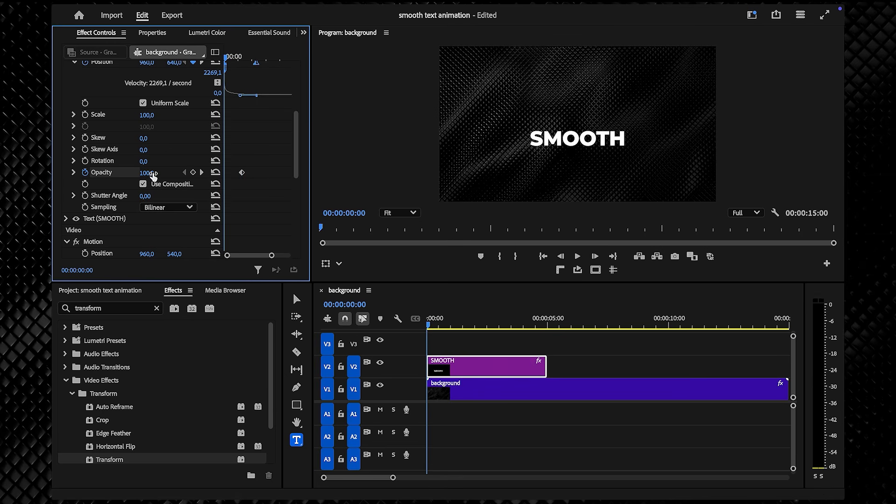
left_click_drag(145, 172, 108, 172)
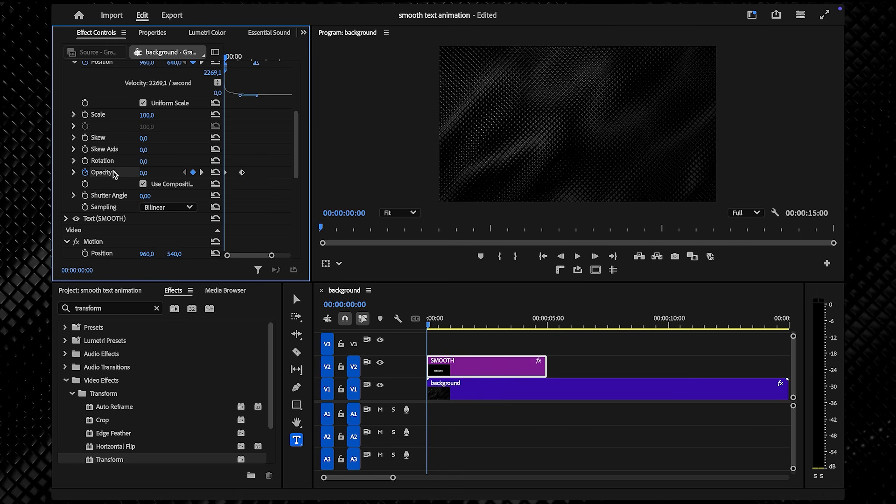
left_click(240, 173)
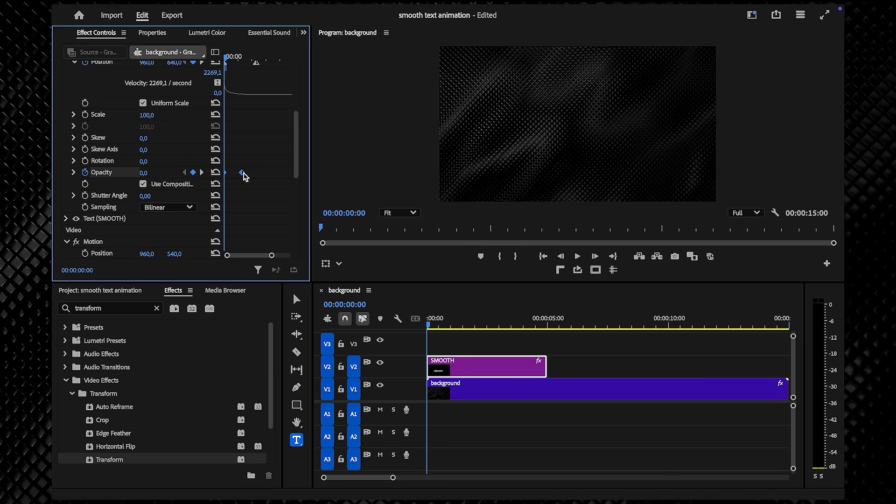
- Apply Ease In and Ease Out to the opacity keyframe and set Shutter Angle to 360
right_click(242, 174)
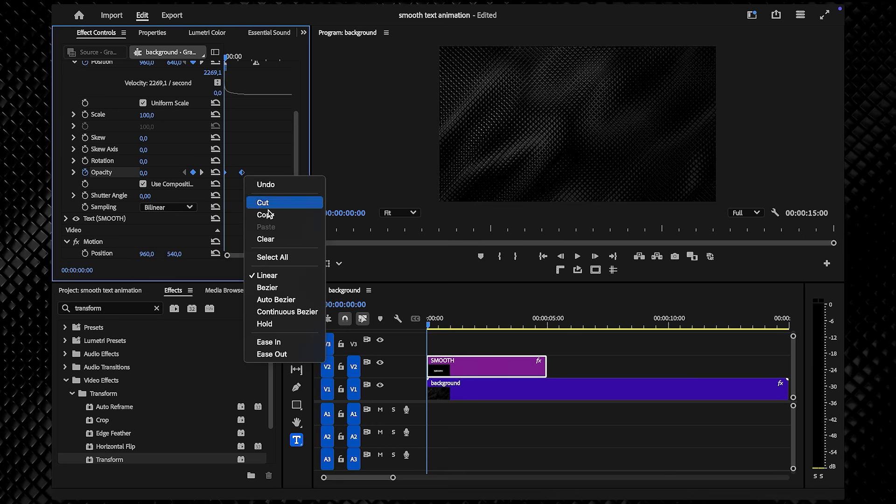
left_click(283, 341)
right_click(242, 173)
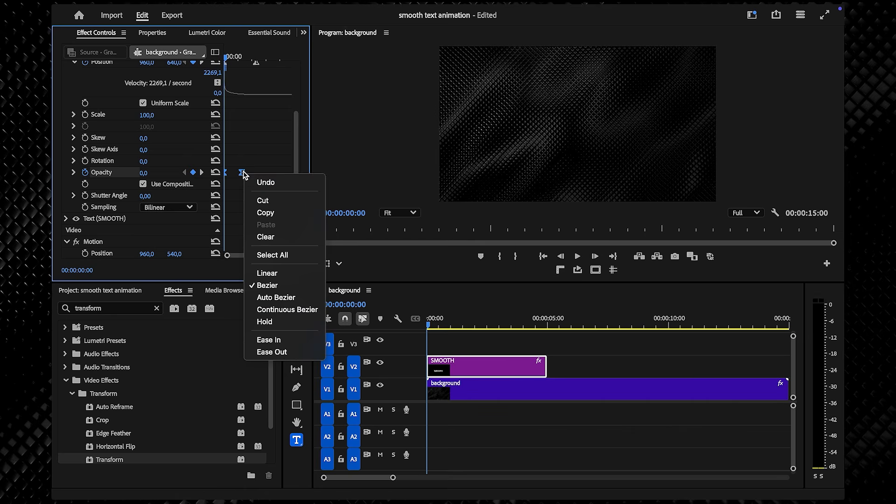
left_click(282, 352)
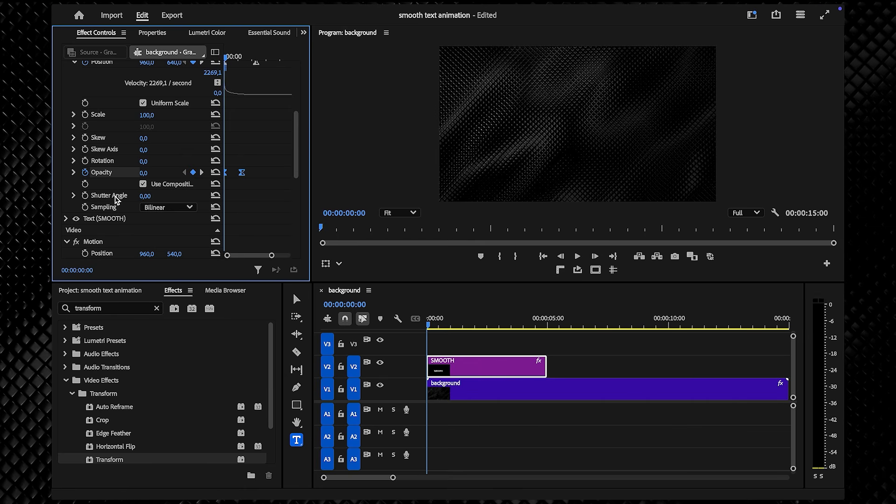
key("Return")
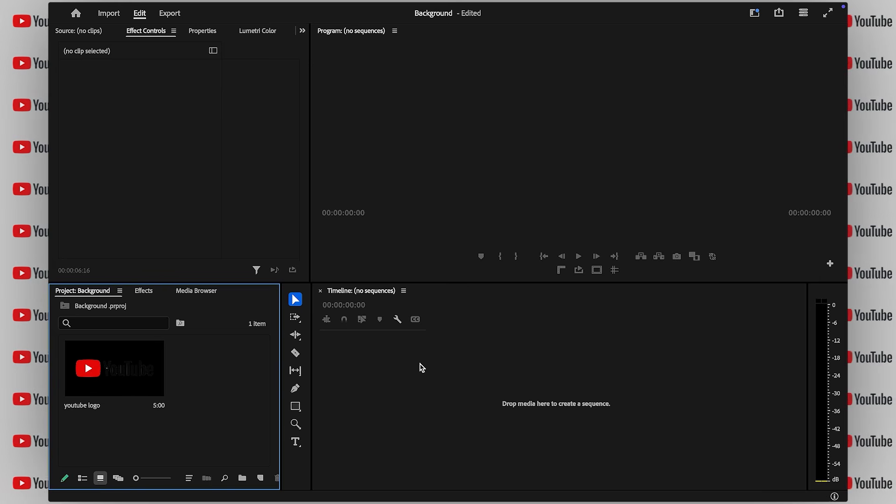
- Drop the 5-second youtube logo clip onto the empty Timeline, creating a 'youtube logo' sequence
left_click_drag(154, 362, 392, 372)
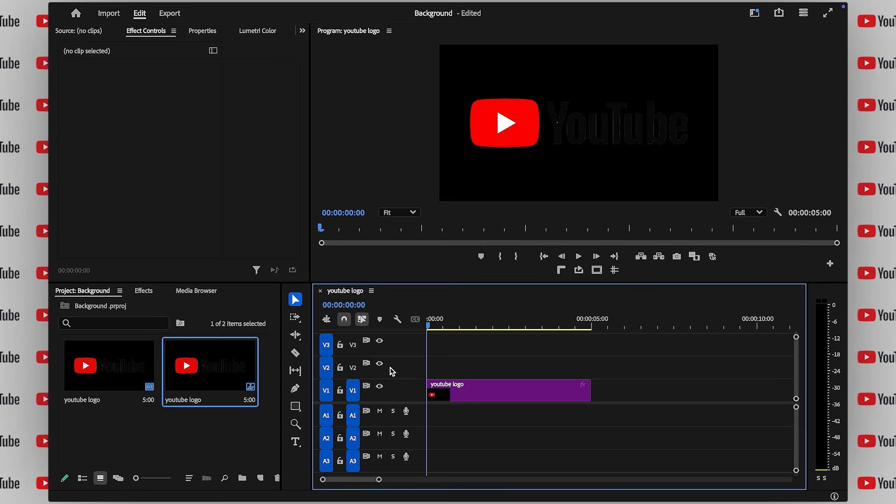
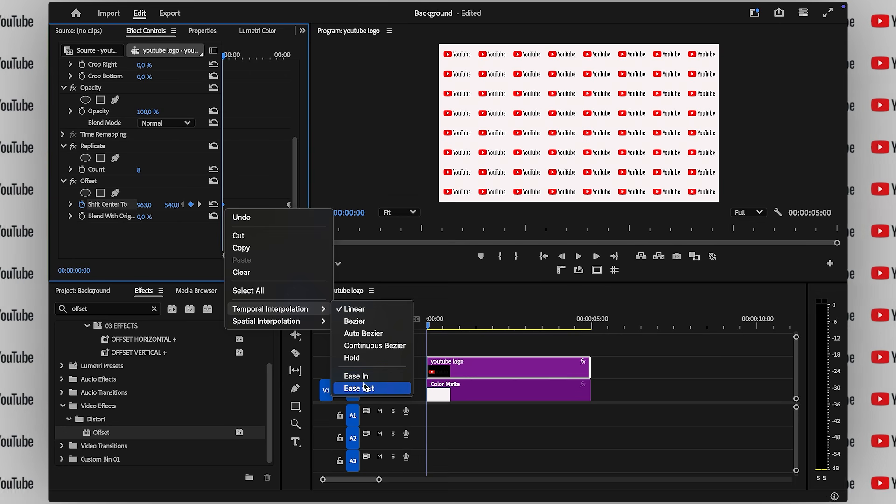
- Ease Out the first Shift Center keyframe and Ease In the second, then play the logo grid
left_click(365, 378)
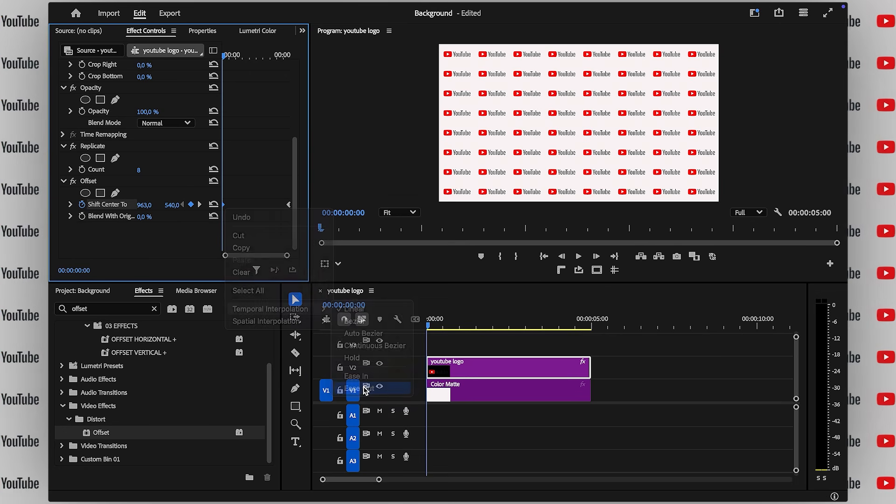
right_click(289, 205)
mouse_move(373, 309)
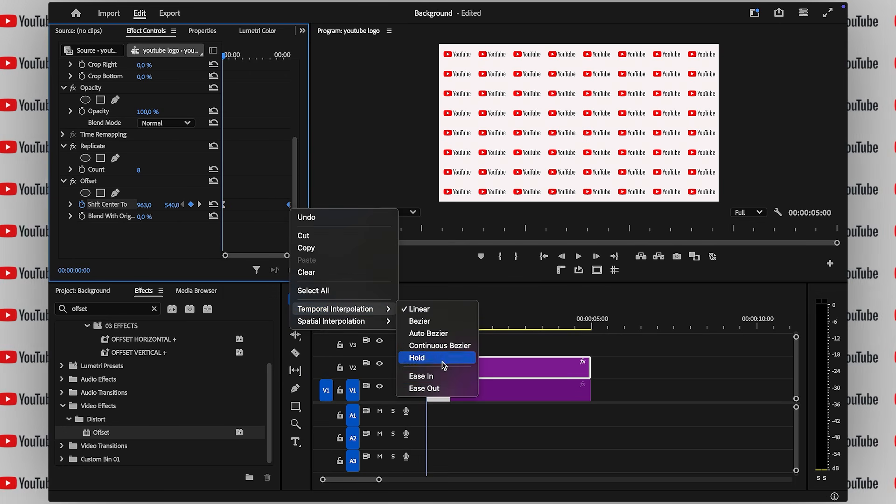
left_click(413, 376)
key("space")
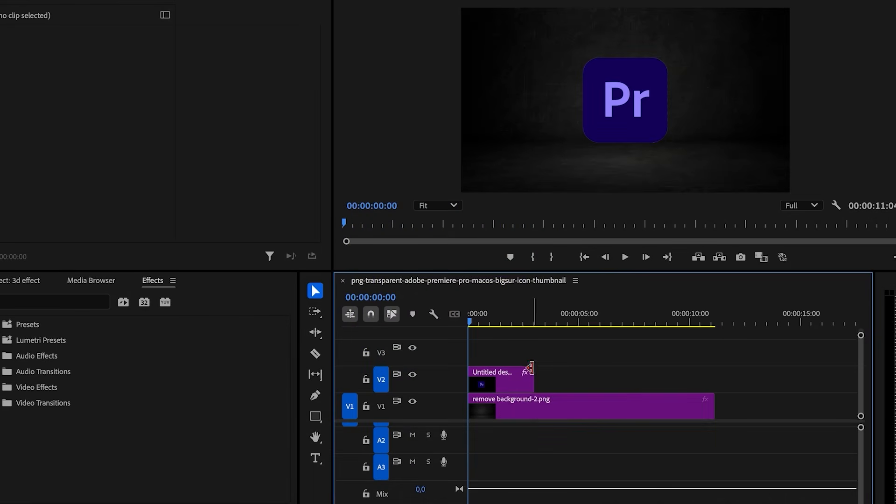
- Trim the end of the Pr logo clip shorter and apply Basic 3D to it
left_click_drag(532, 372, 507, 376)
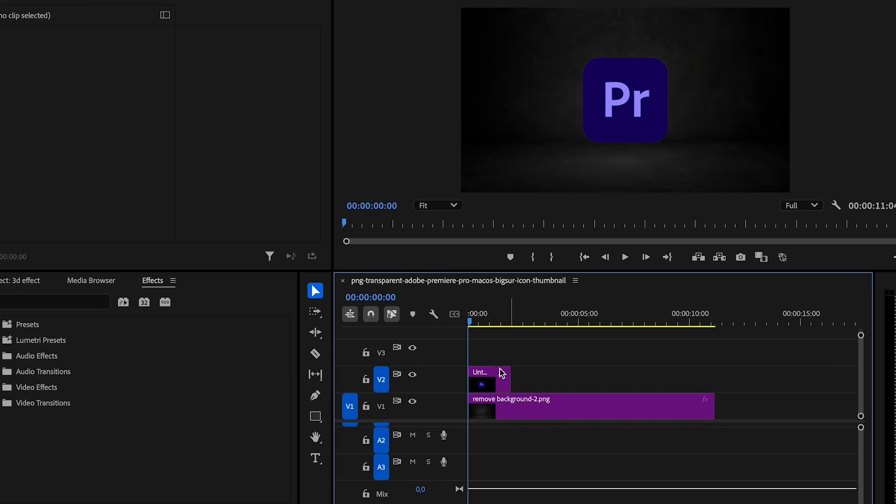
left_click(92, 307)
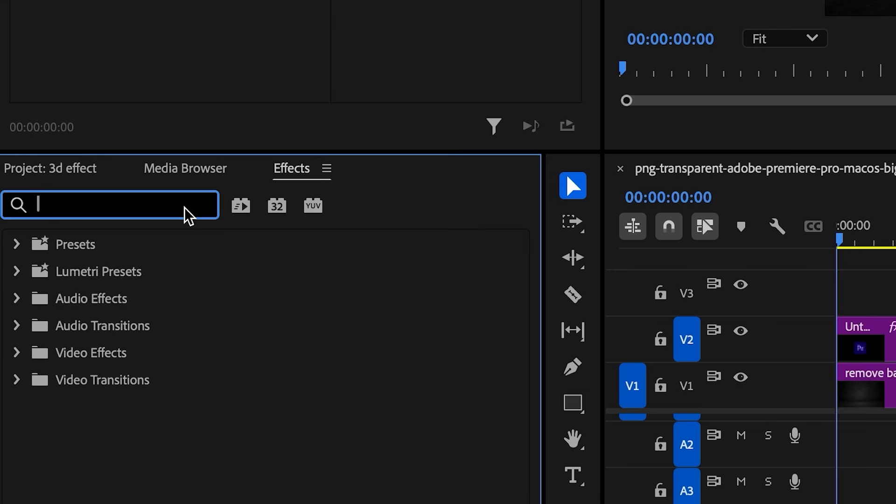
type("3d")
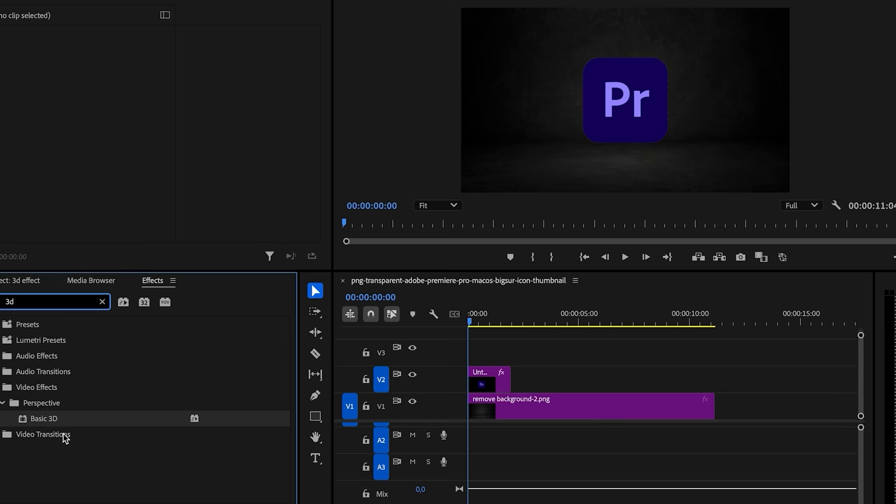
left_click(36, 422)
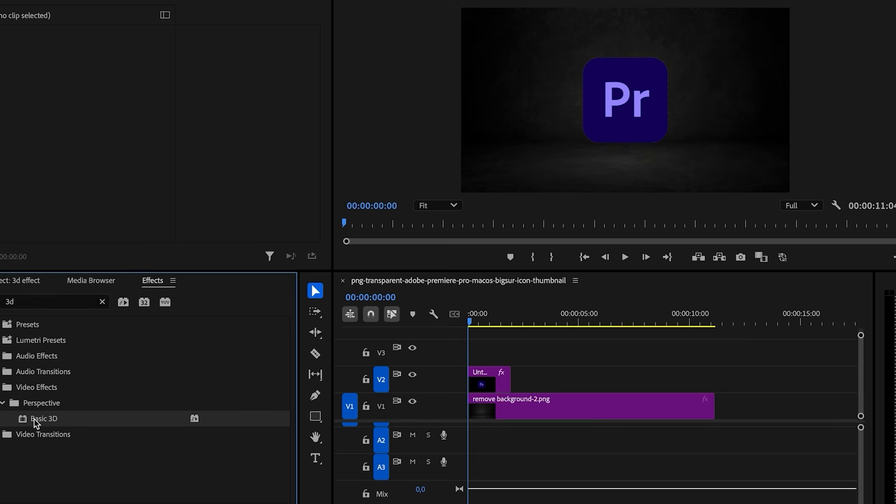
left_click_drag(498, 363, 485, 377)
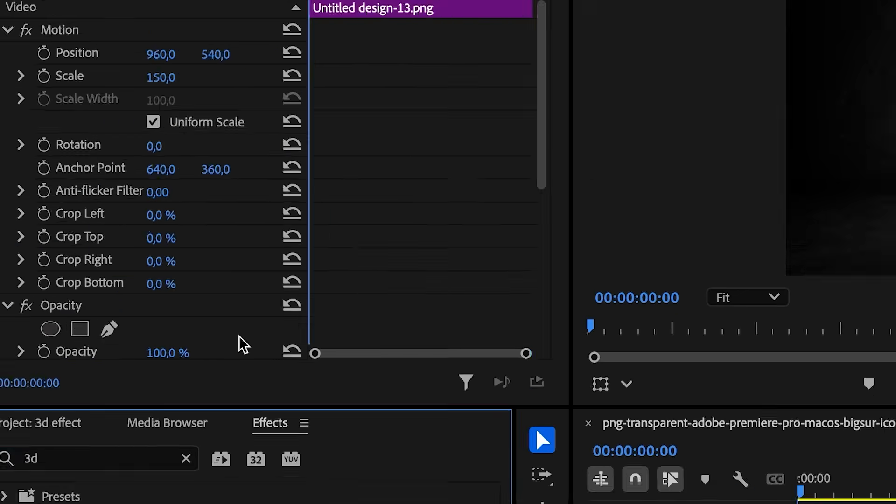
scroll(136, 233, "down", 4)
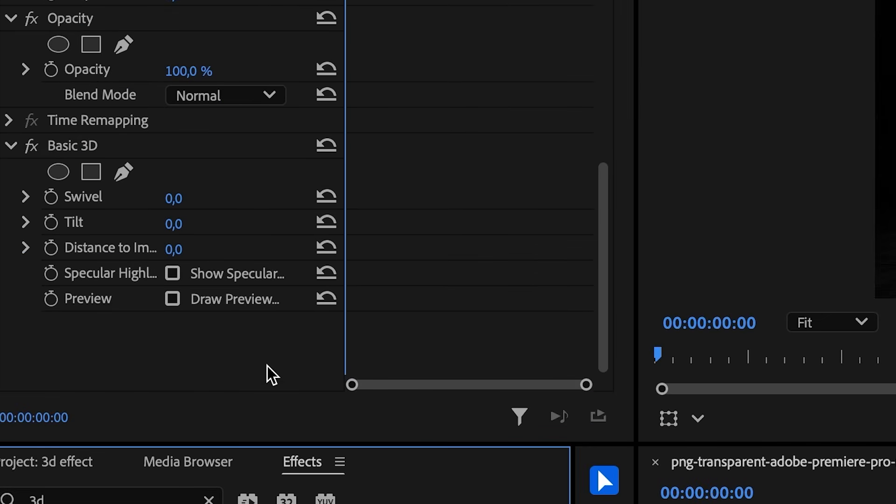
- Keyframe the Basic 3D Swivel from 0 to 360°, with the end keyframe at the clip's end
left_click(50, 196)
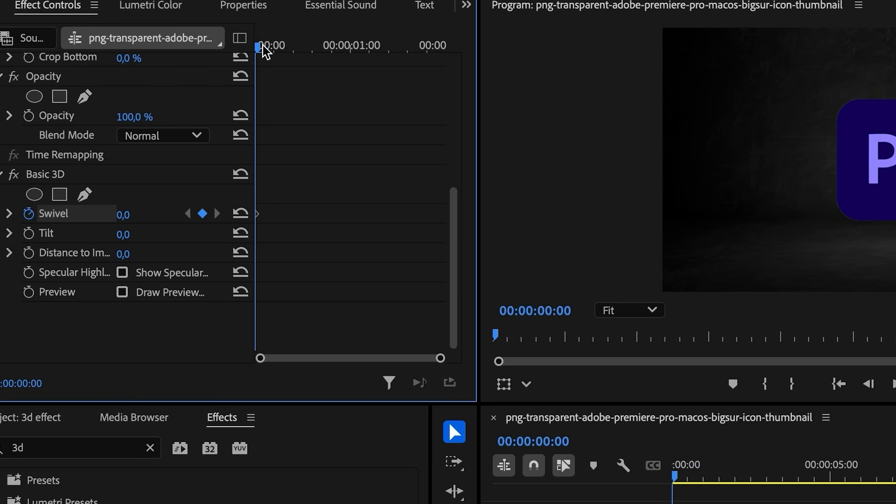
left_click_drag(260, 48, 311, 55)
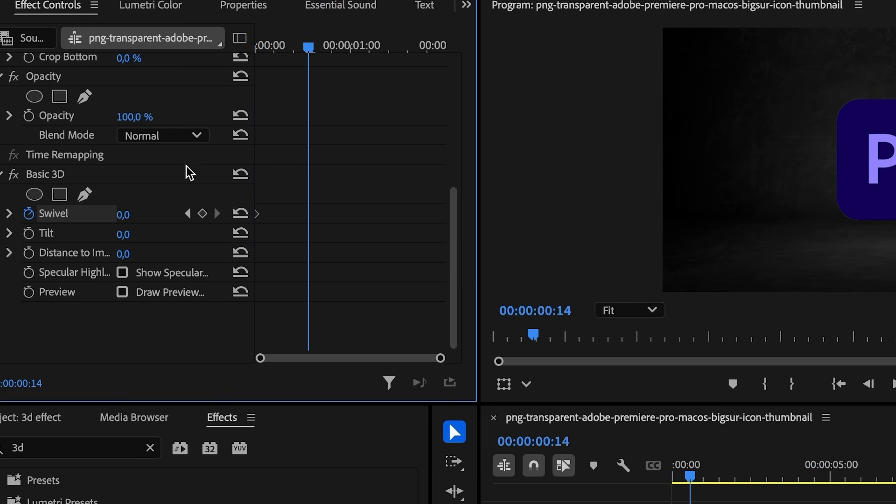
left_click_drag(123, 214, 154, 215)
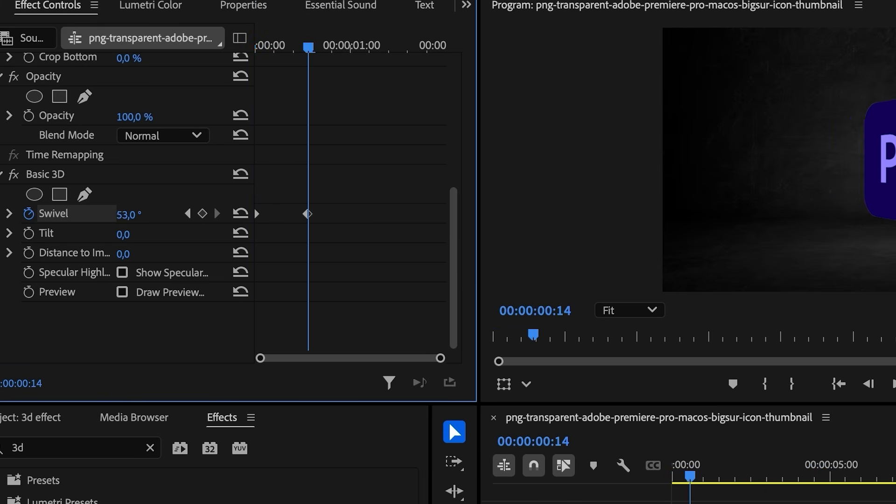
left_click(137, 214)
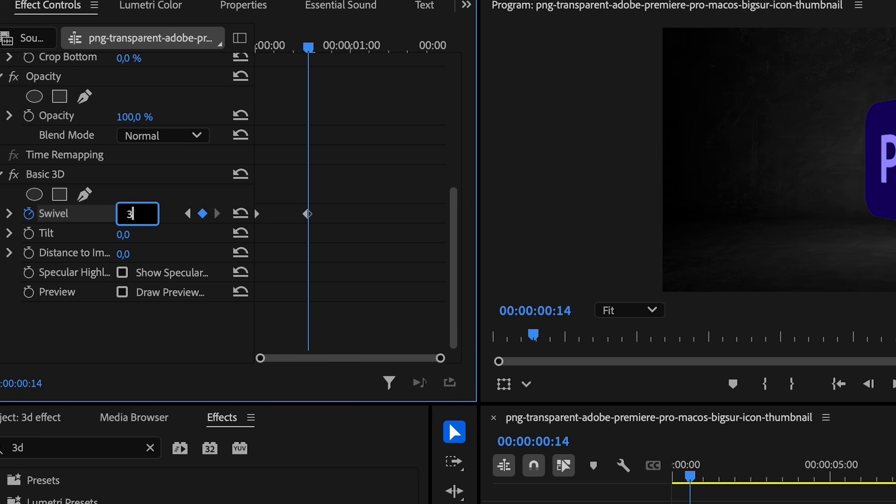
type("360")
key("Return")
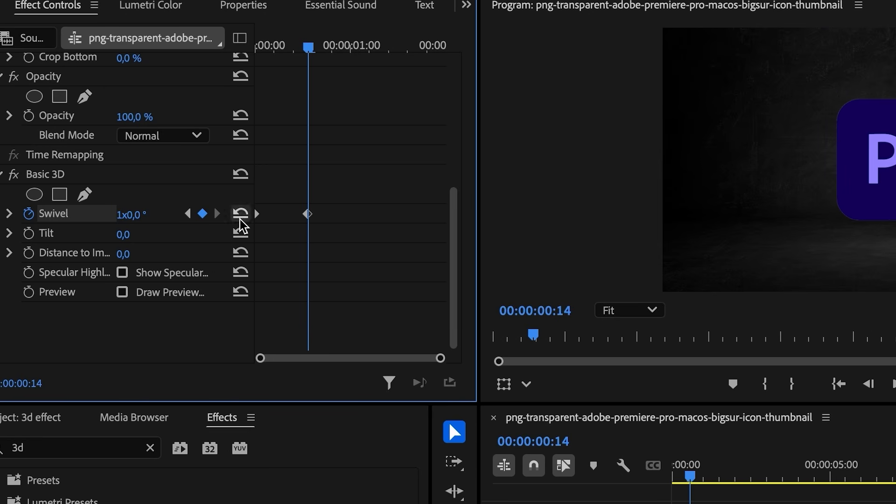
left_click_drag(305, 214, 444, 229)
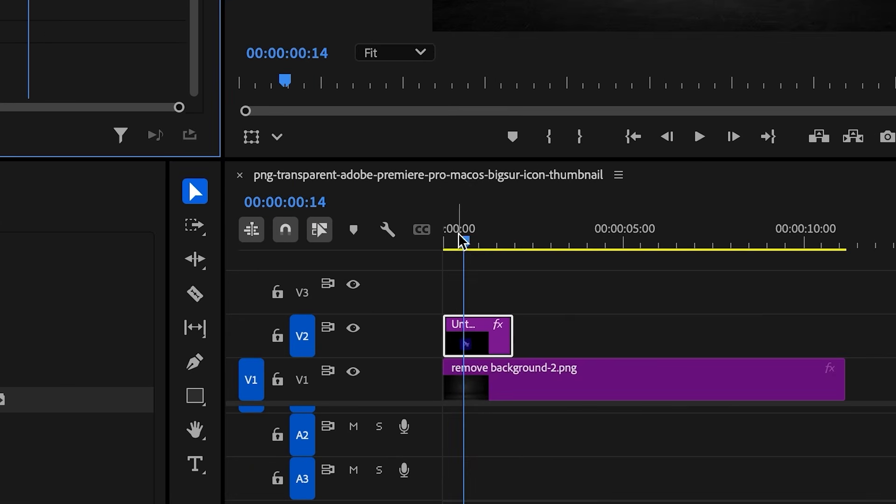
- Paste copies of the spinning logo clip after itself and play the sequence from the start
left_click_drag(541, 318, 567, 317)
key("Down")
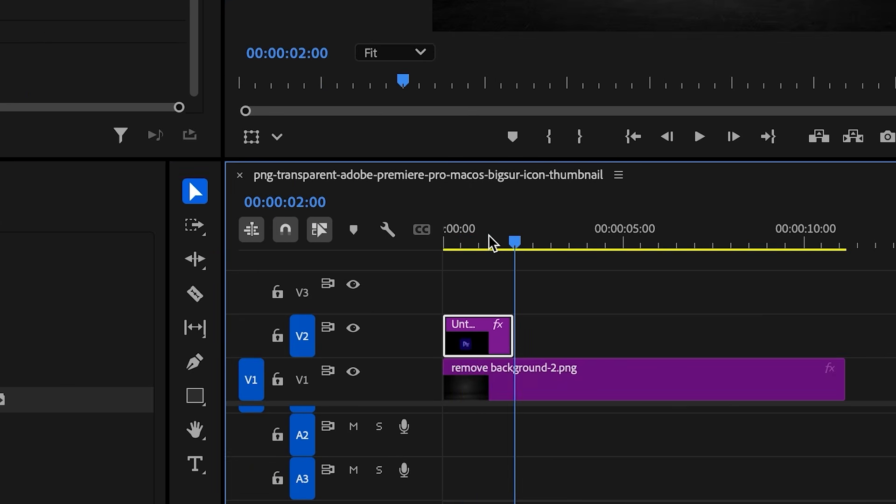
key("ctrl+v")
key("ctrl+v")
key("ctrl+v")
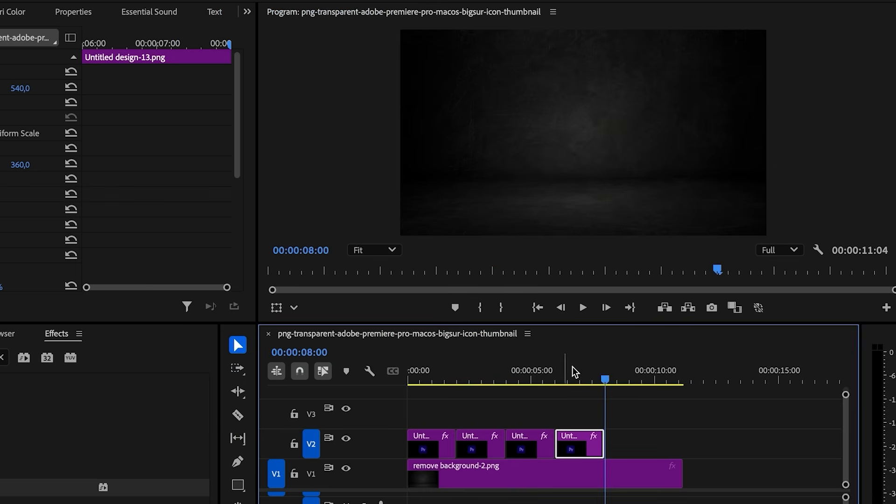
left_click(639, 228)
key("Home")
key("space")
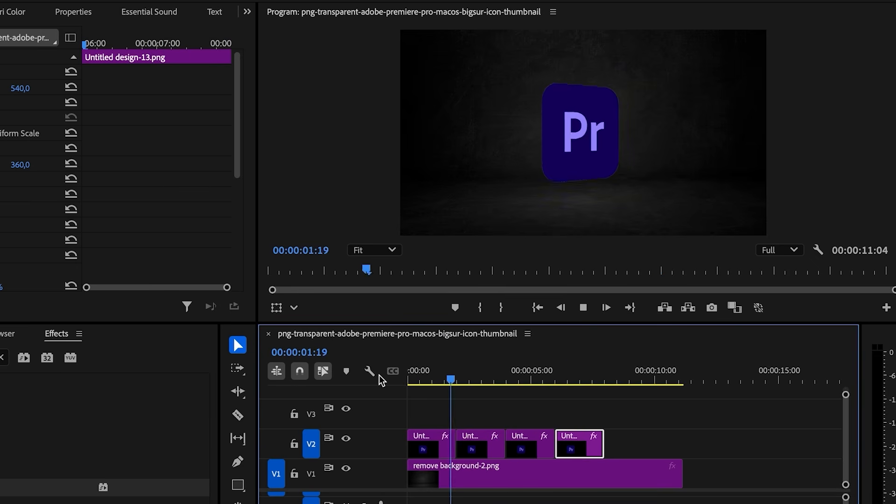
key("space")
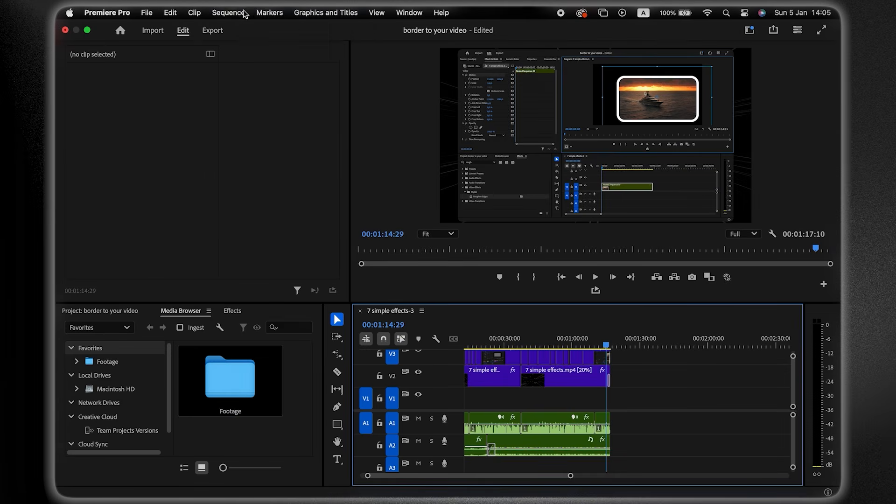
- Check the 3840×2160, 30 fps sequence settings, then bring up the Export page
left_click(236, 14)
left_click(242, 29)
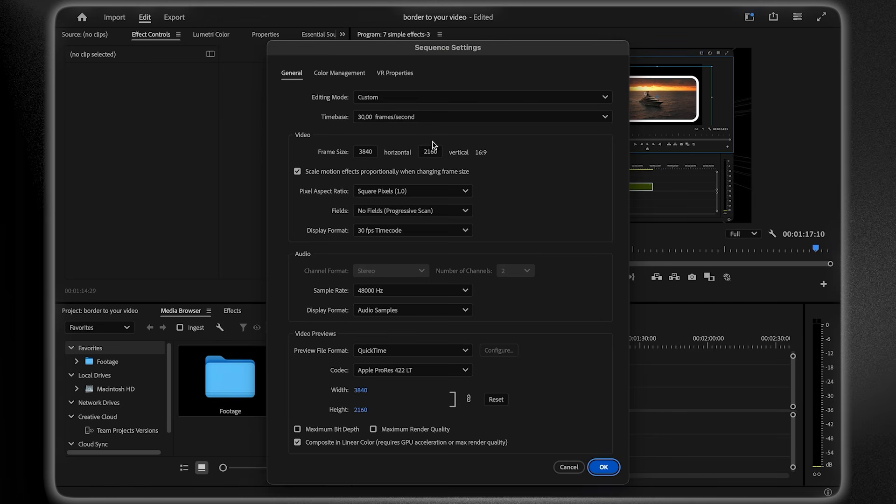
left_click(603, 467)
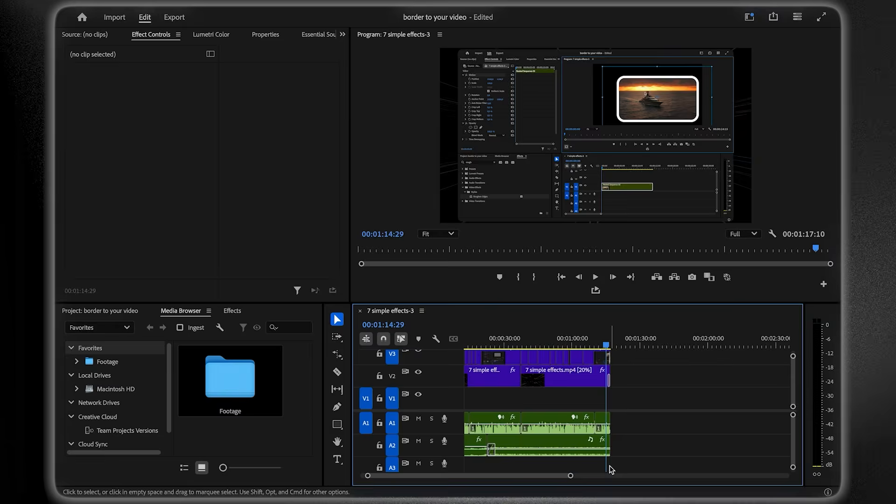
left_click(173, 18)
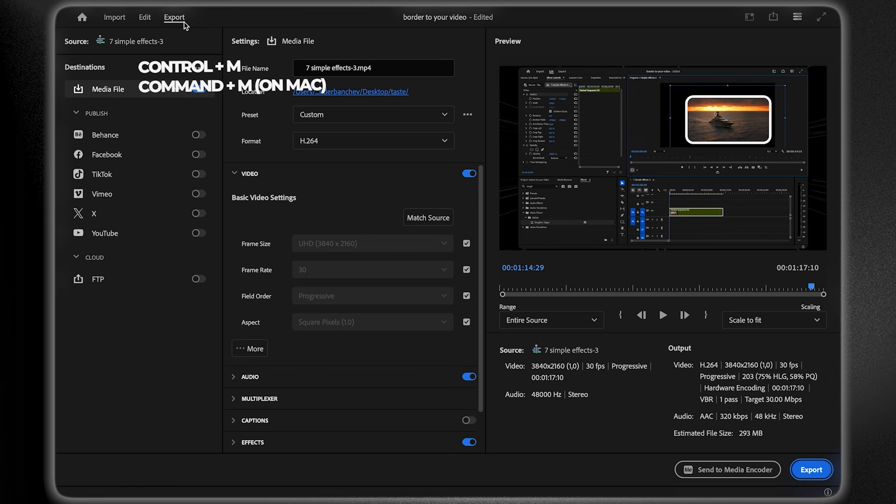
- Name the output 123 in the taste folder and use the Match Source - Adaptive High Bitrate preset
left_click(355, 68)
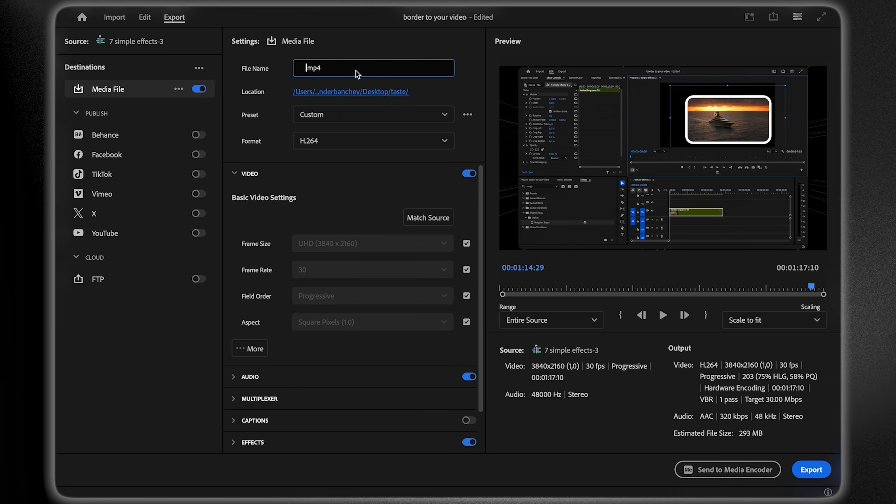
left_click(400, 92)
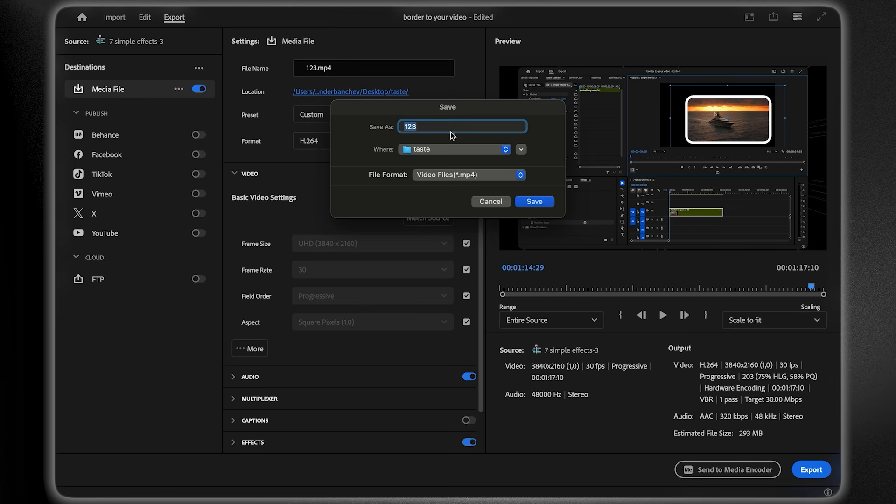
left_click(536, 204)
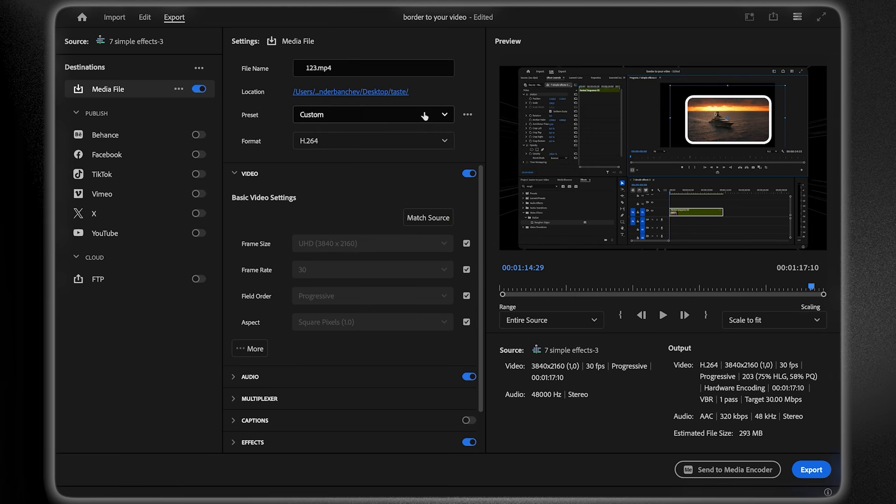
left_click(420, 142)
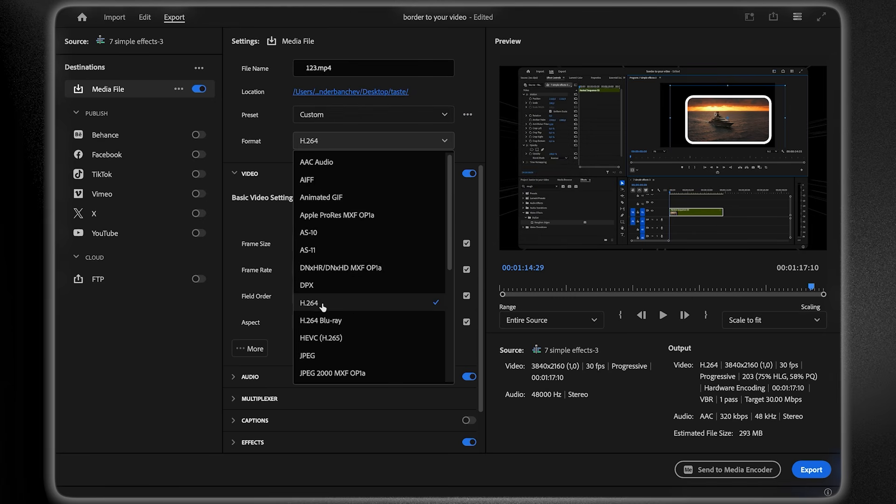
left_click(355, 114)
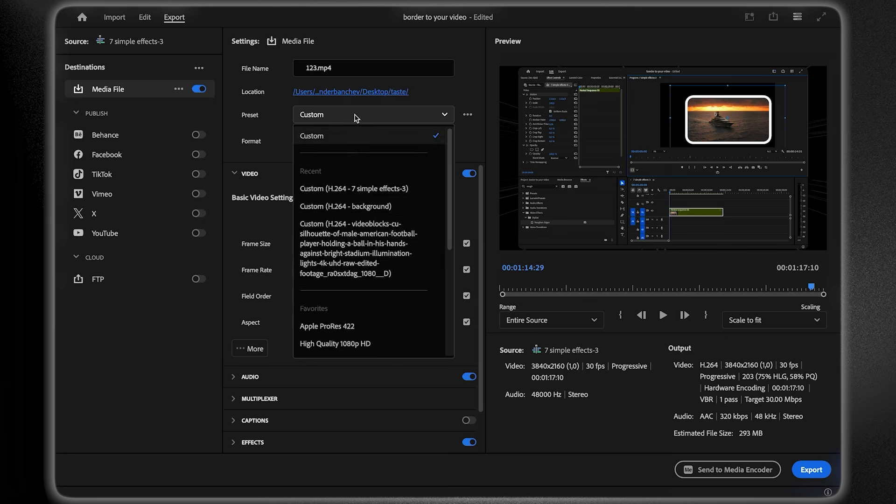
scroll(371, 280, "down", 3)
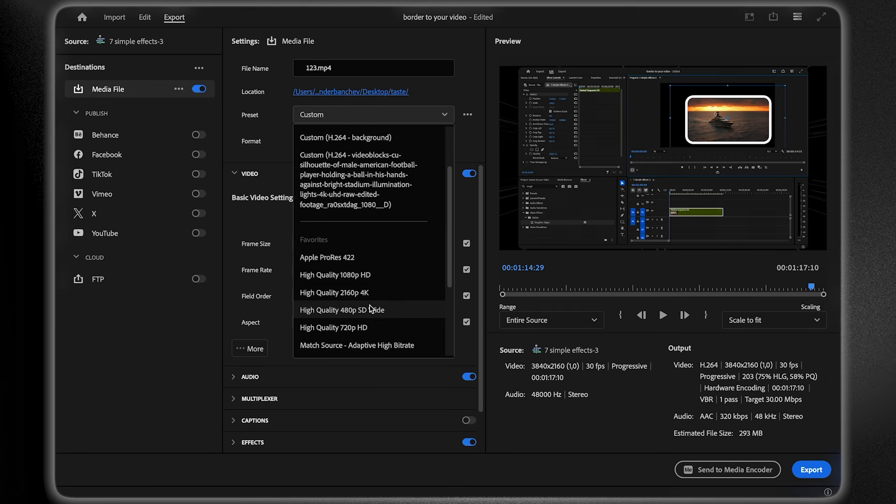
left_click(357, 345)
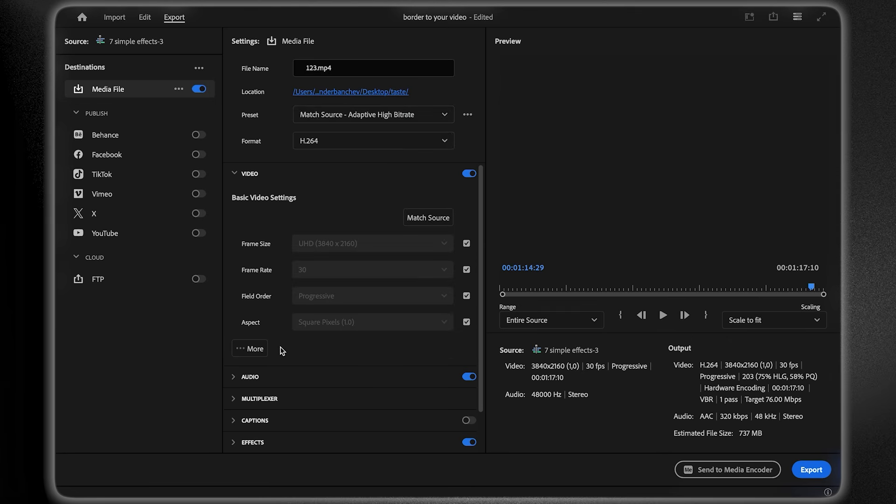
- Enable maximum bit depth and maximum render quality, set a 74 Mbps target bitrate, and export
left_click(256, 351)
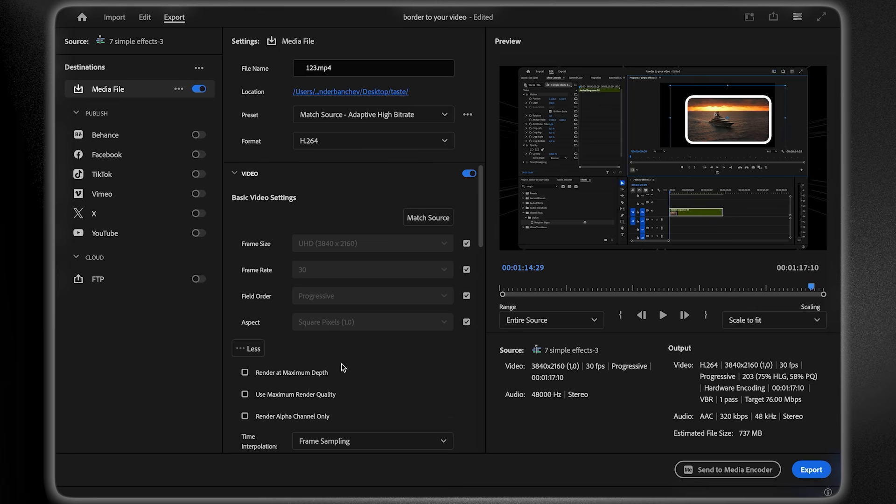
scroll(342, 368, "down", 3)
left_click(244, 318)
left_click(245, 340)
left_click_drag(480, 251, 469, 397)
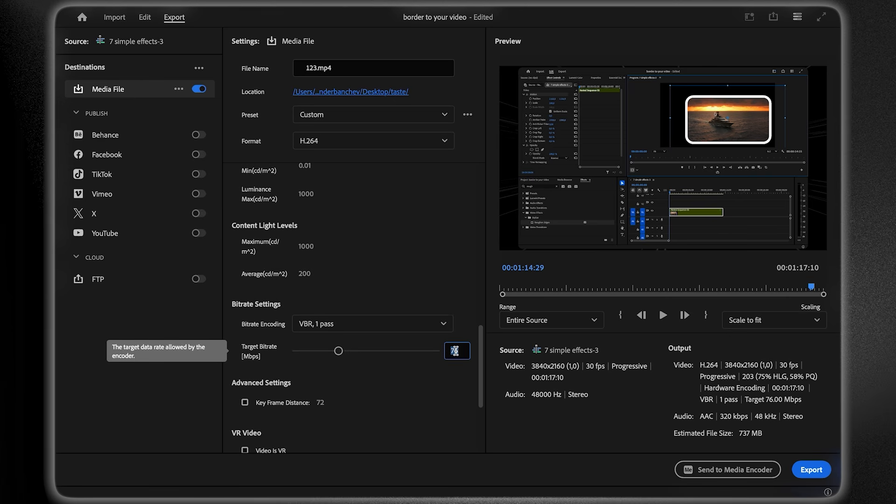
key("Return")
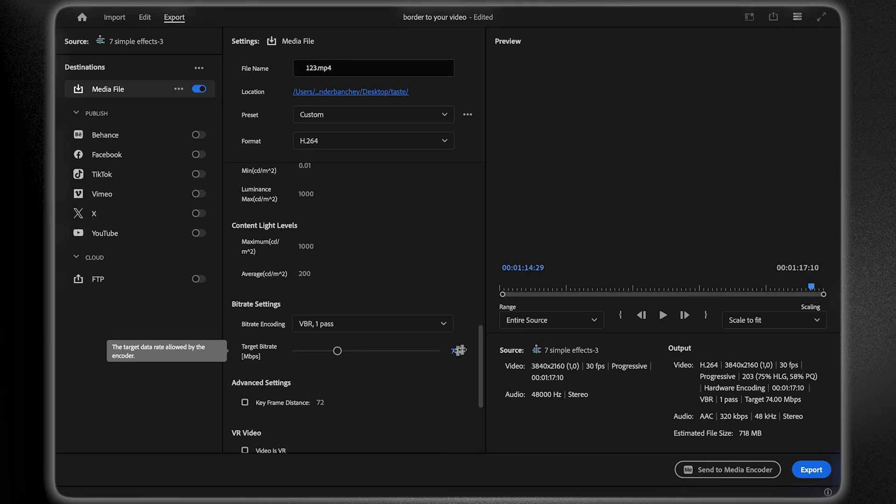
left_click(805, 472)
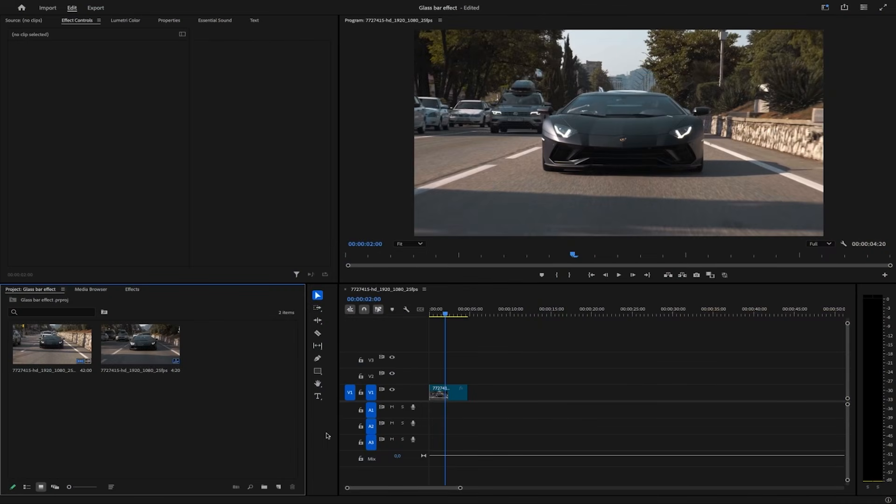
- Create a new adjustment layer and place it on V2 above the car clip
right_click(222, 434)
mouse_move(276, 374)
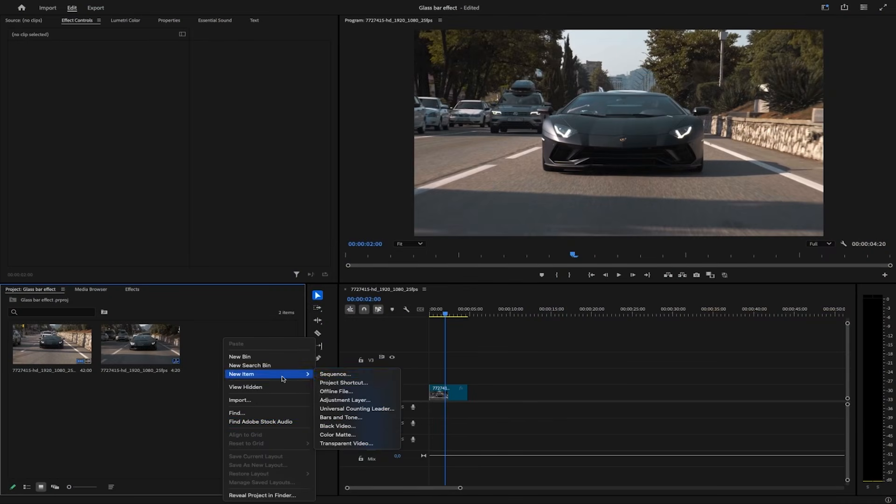
left_click(345, 400)
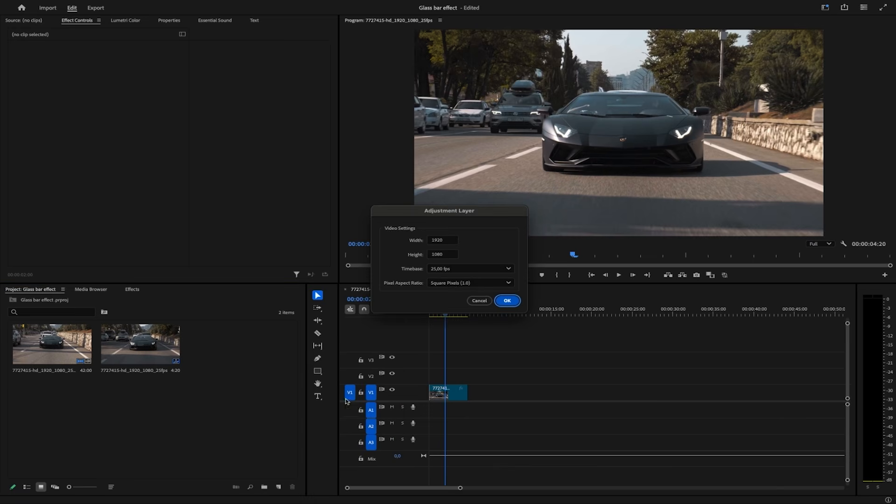
left_click(507, 301)
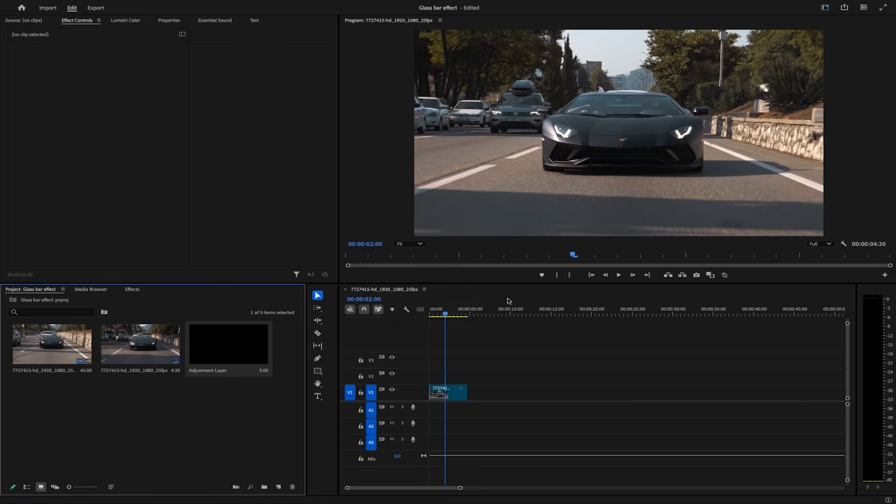
left_click_drag(243, 334, 419, 373)
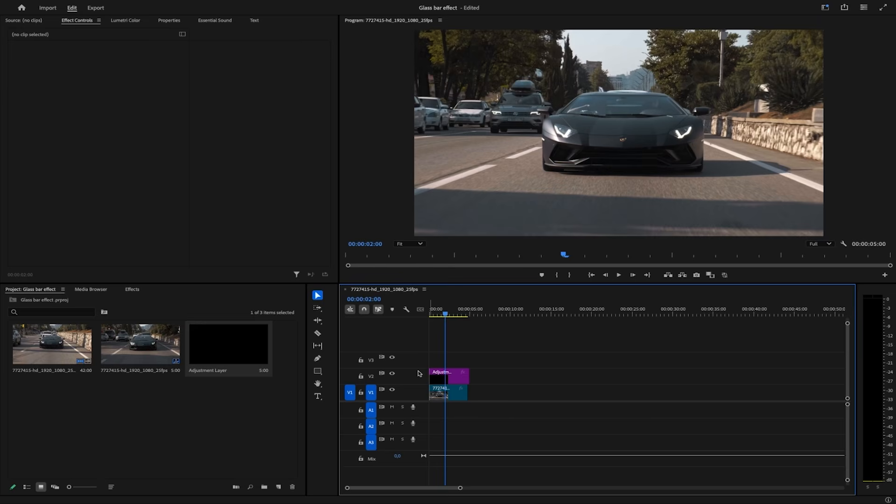
- Apply Transform with non-uniform scale: height 150, width 30, rotation 25, Transform scale 130
left_click(133, 290)
type("tran")
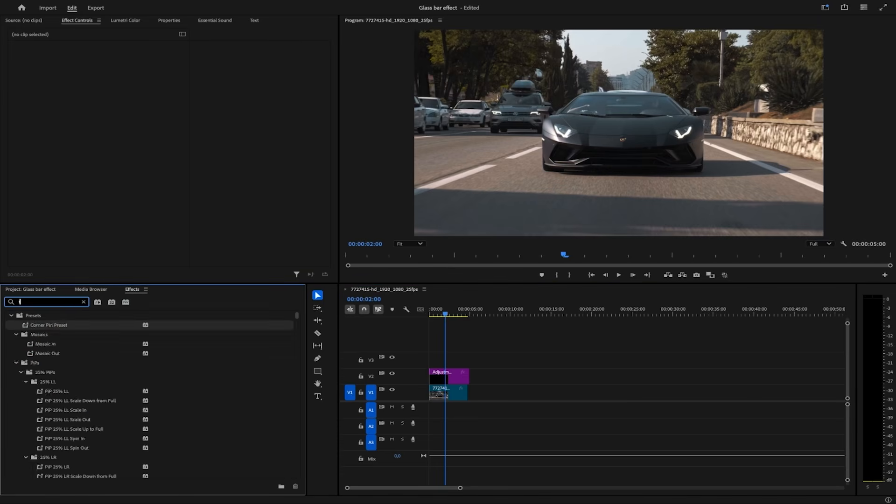
type("sfo")
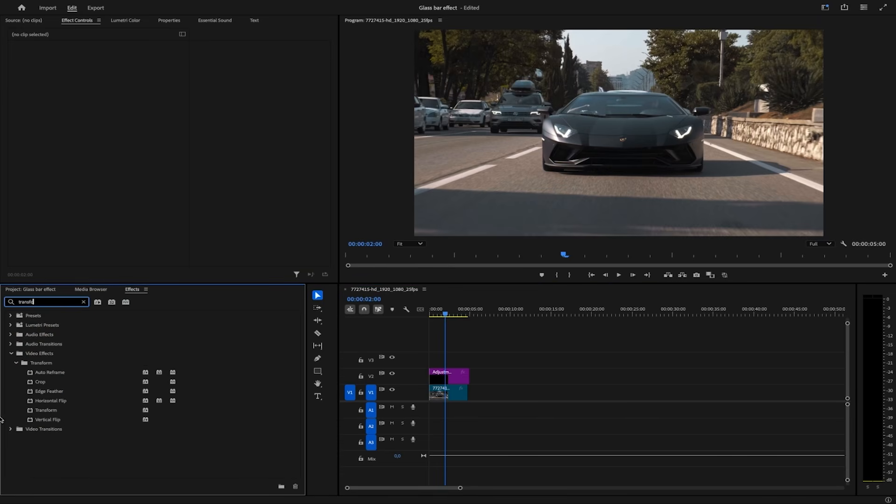
left_click_drag(46, 410, 448, 375)
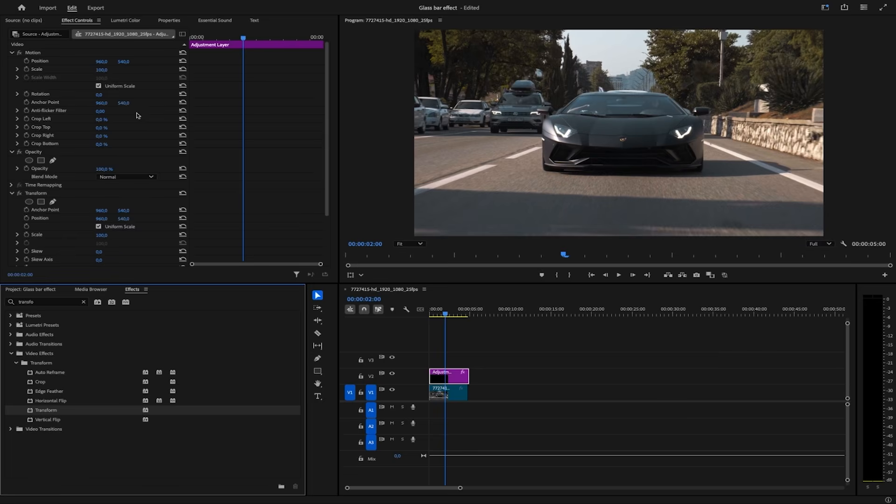
left_click(100, 86)
left_click(107, 68)
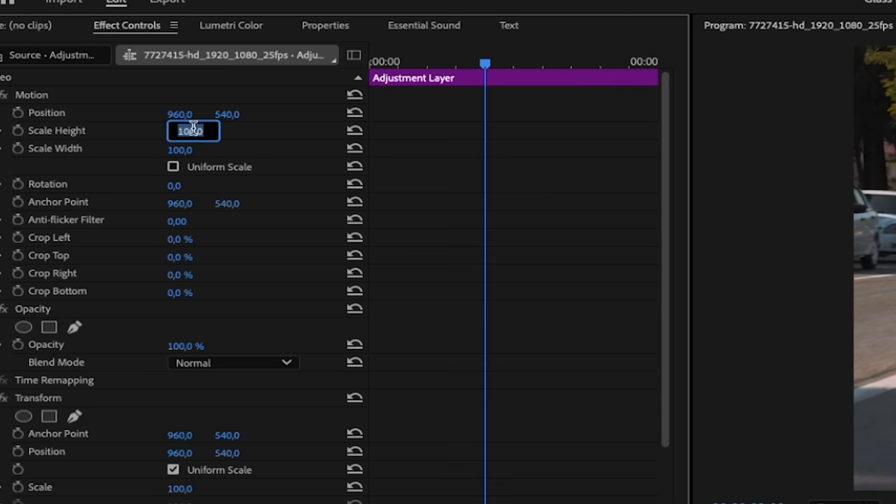
key("Tab")
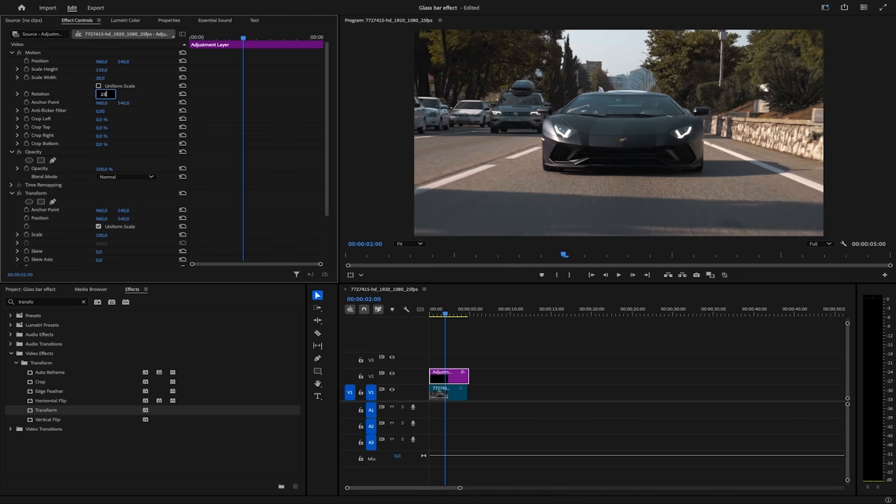
scroll(118, 144, "down", 3)
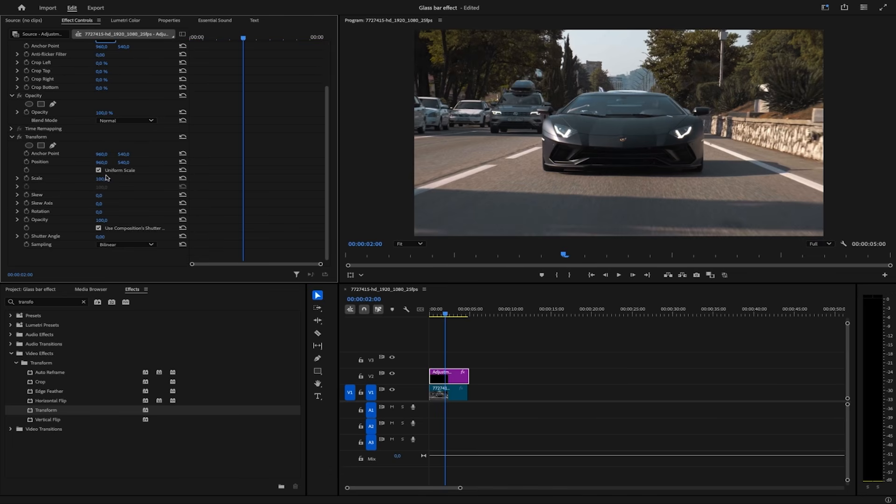
type("130")
key("Return")
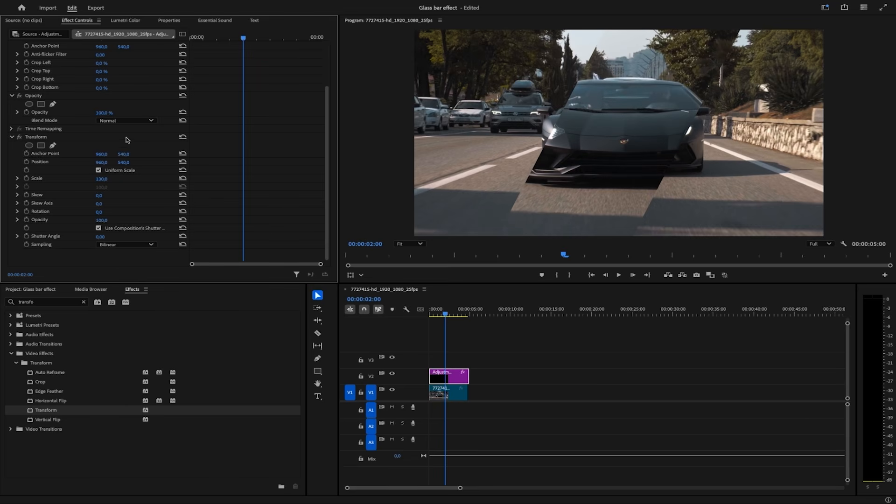
scroll(126, 140, "up", 3)
left_click_drag(243, 41, 185, 36)
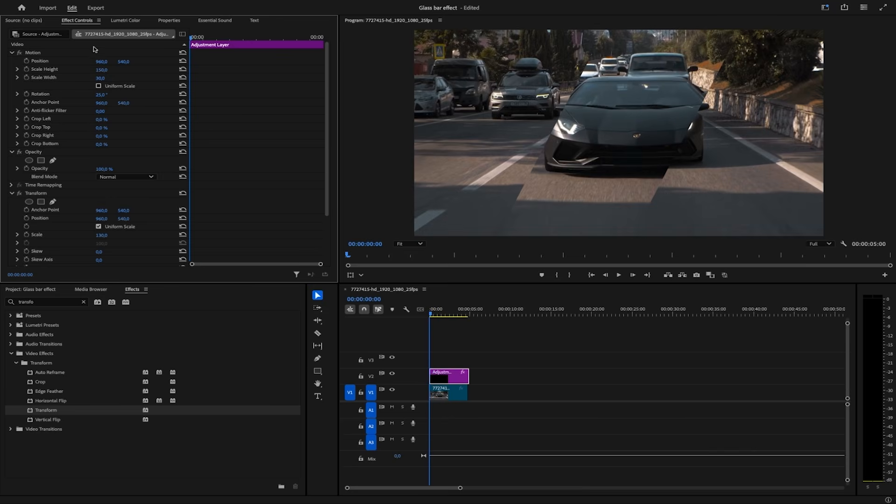
- Keyframe the glass bar's Position from off the left edge at 0:00 to past the right edge at about 2:07
left_click(27, 61)
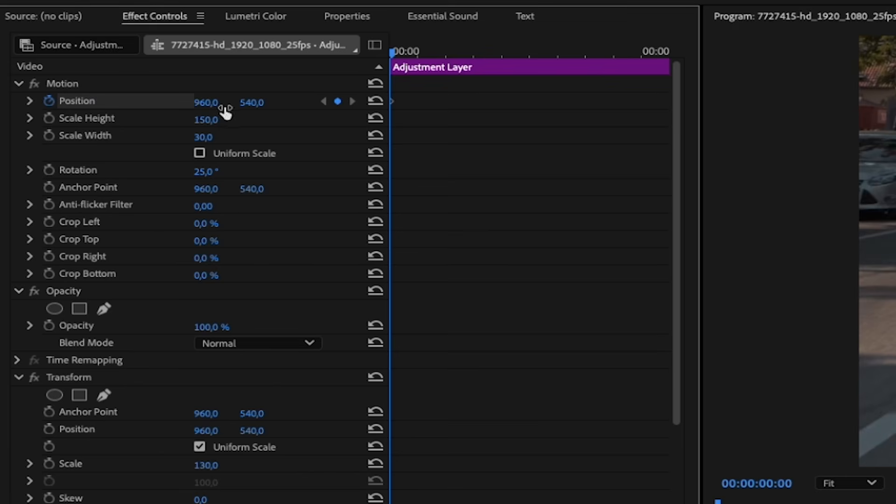
left_click_drag(206, 102, 23, 102)
left_click_drag(105, 61, 61, 61)
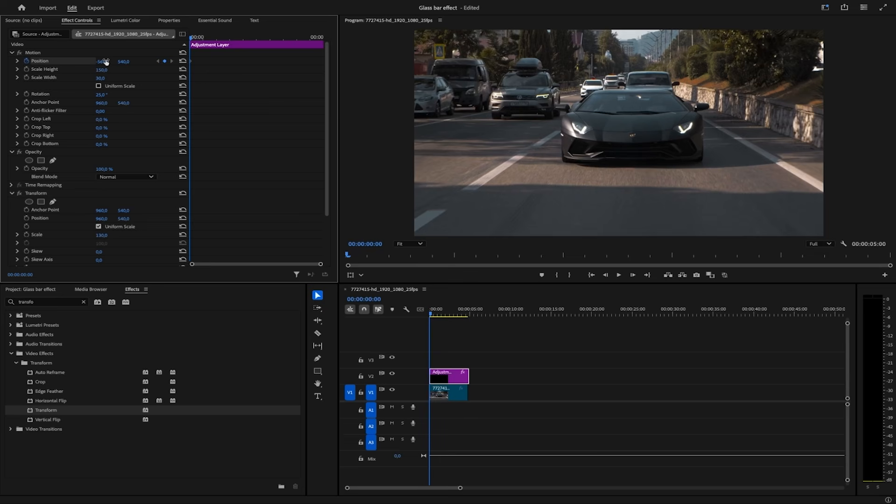
left_click_drag(191, 41, 245, 45)
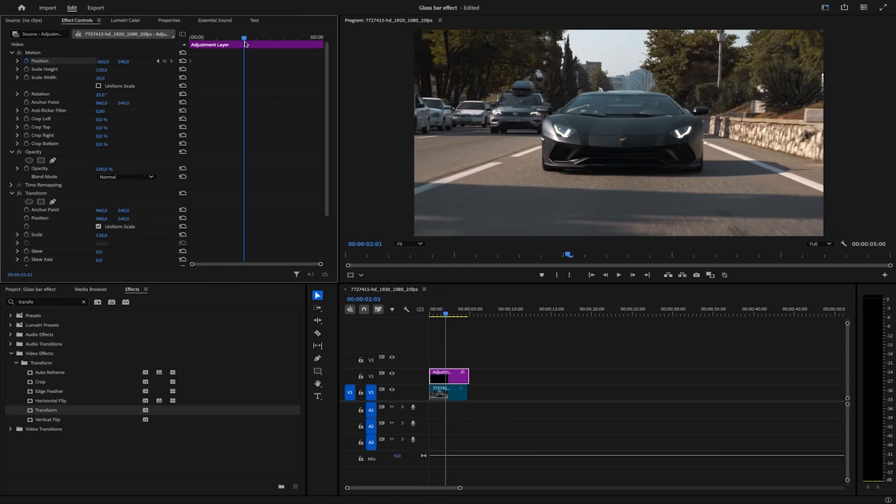
left_click_drag(103, 62, 180, 76)
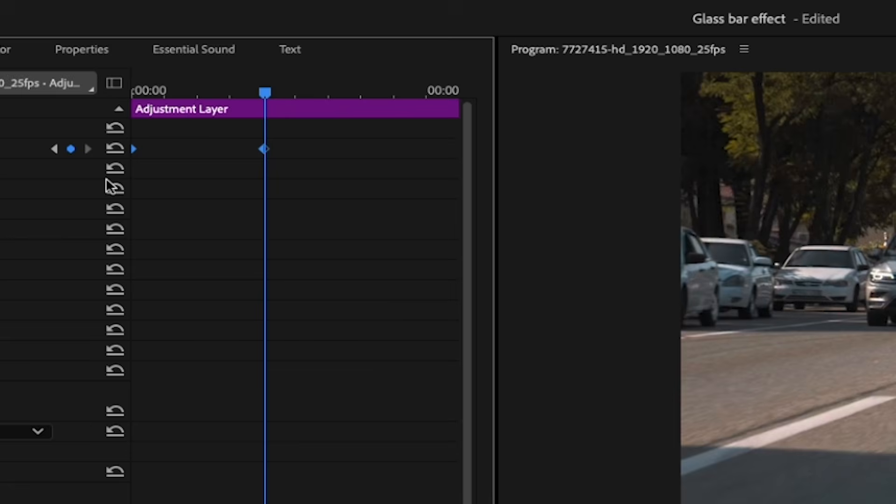
- Ease In and Ease Out the position keyframes, duplicate the layer onto V3, and play
right_click(264, 155)
mouse_move(424, 332)
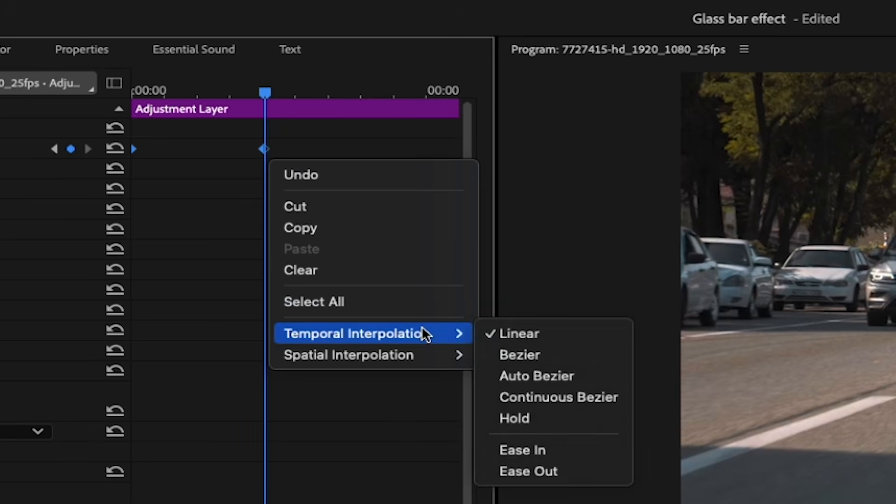
left_click(554, 447)
right_click(262, 146)
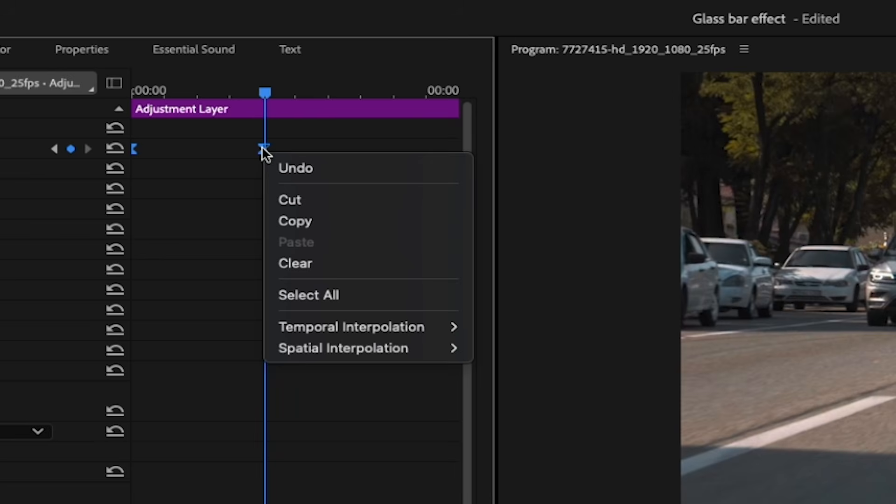
mouse_move(402, 328)
left_click(539, 465)
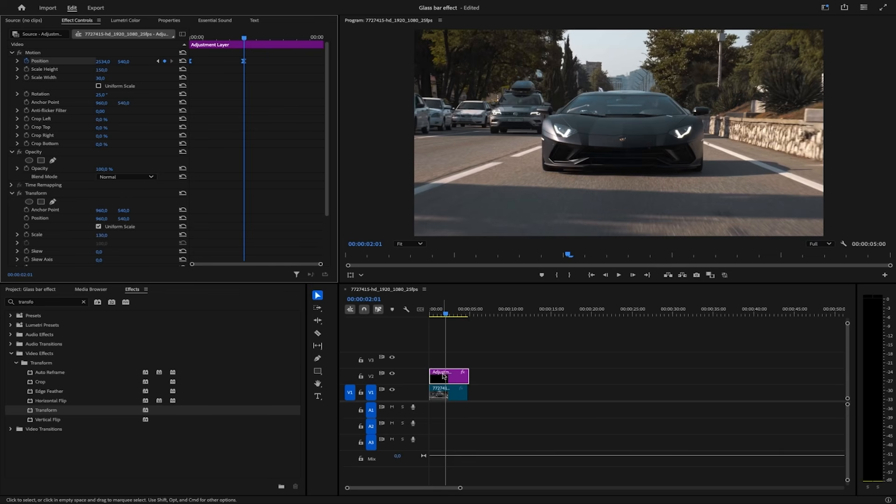
left_click_drag(443, 376, 391, 317)
key("space")
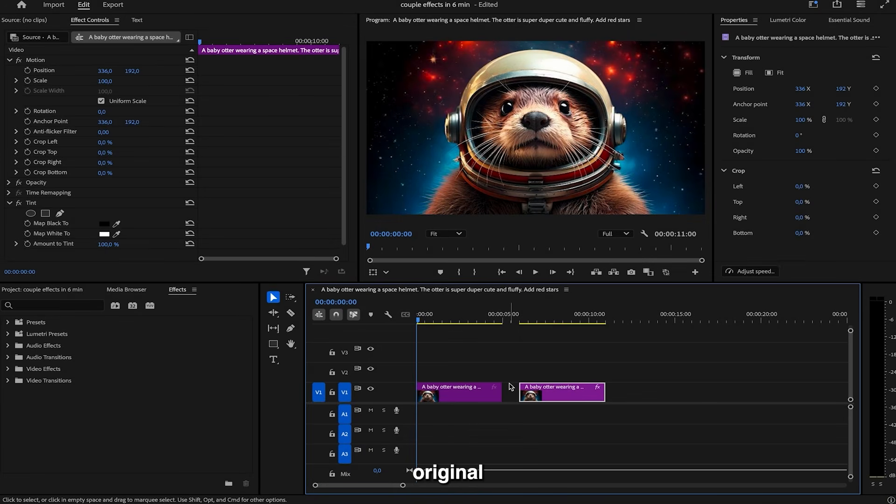
- Stack the second otter clip on V2 and cut both clips at 00:00:01:13
left_click_drag(549, 400, 434, 376)
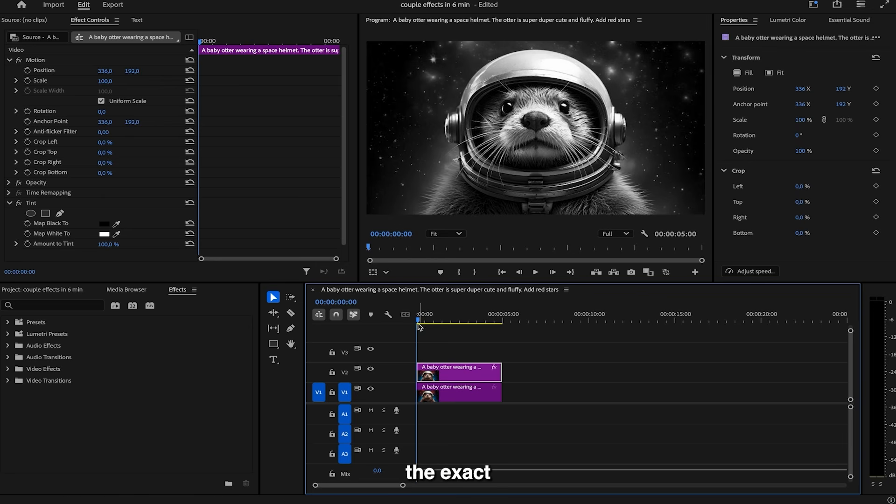
left_click_drag(418, 323, 443, 322)
key("ctrl+a")
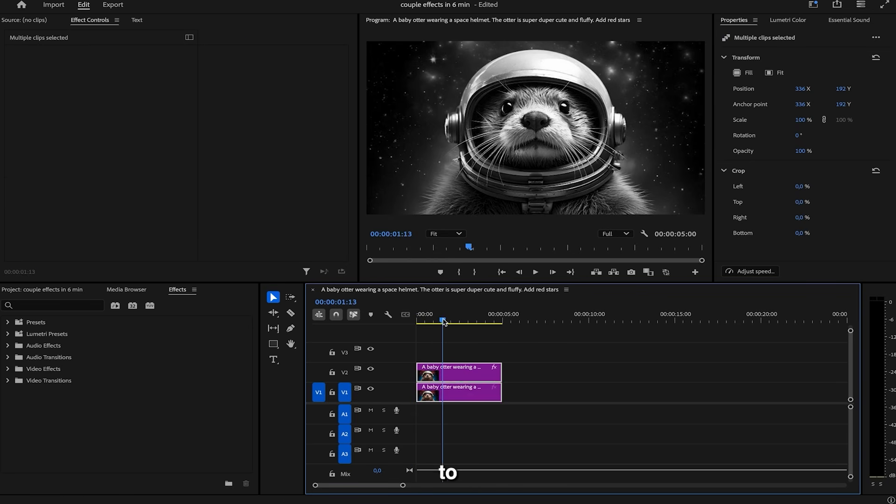
key("ctrl+k")
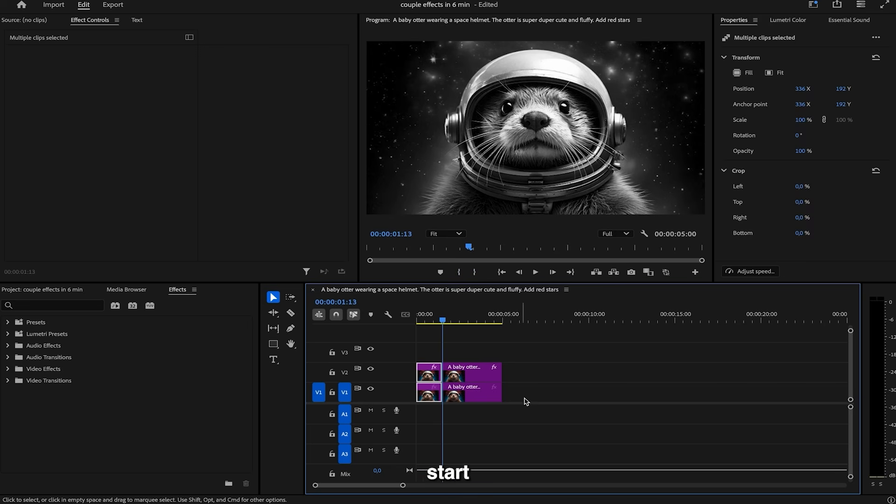
- Delete the first V2 piece and the second V1 piece, then move the tinted piece onto V1
left_click(570, 347)
left_click(414, 309)
key("Delete")
left_click(461, 393)
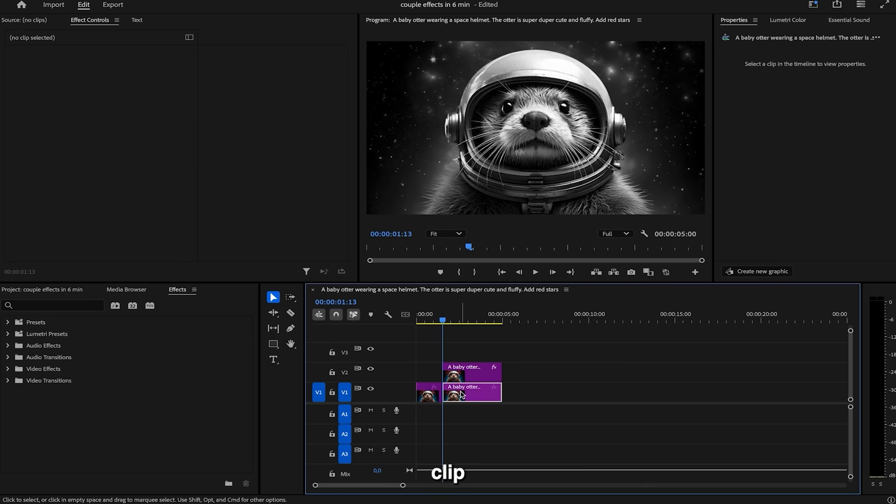
key("Delete")
left_click_drag(467, 382, 466, 392)
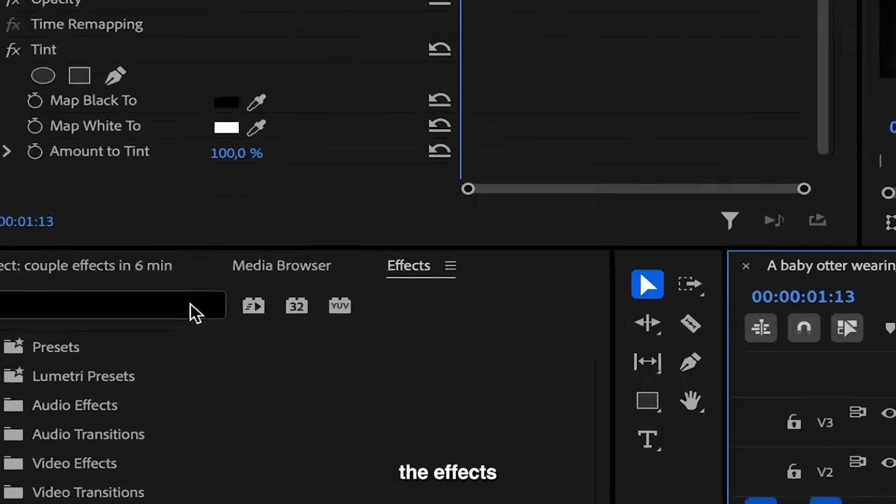
left_click(5, 249)
- Apply the Wipe transition at the otter edit point with a white border of width 5
type("wipe")
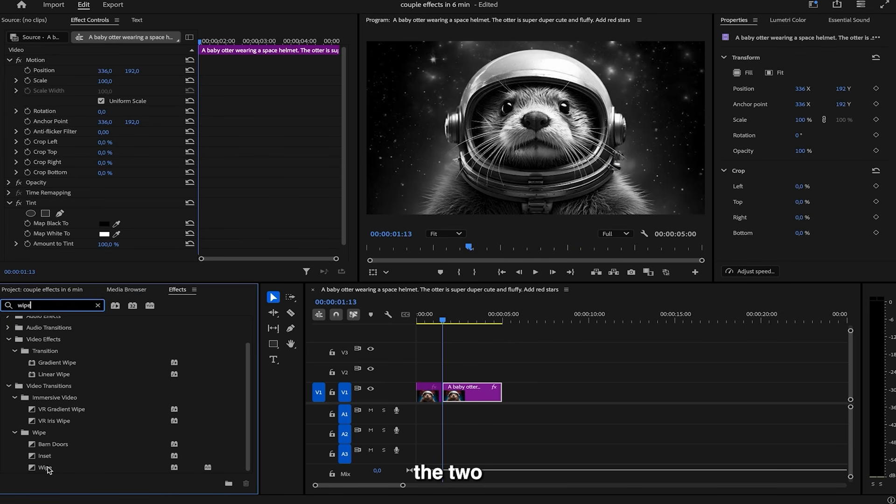
left_click_drag(48, 470, 423, 380)
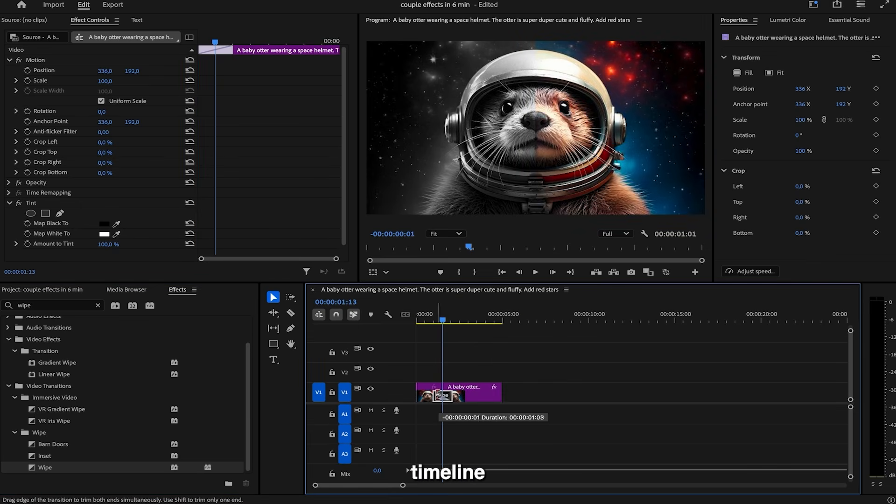
left_click(434, 396)
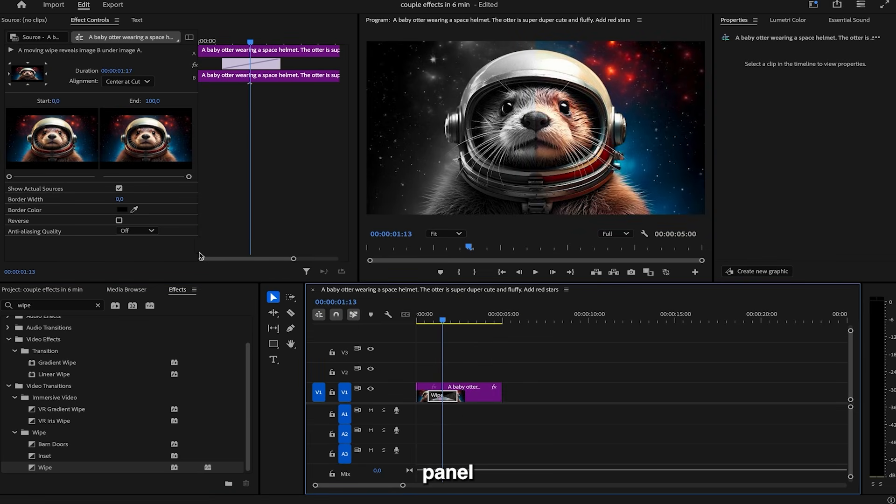
left_click(123, 199)
type("5")
key("Return")
left_click(123, 210)
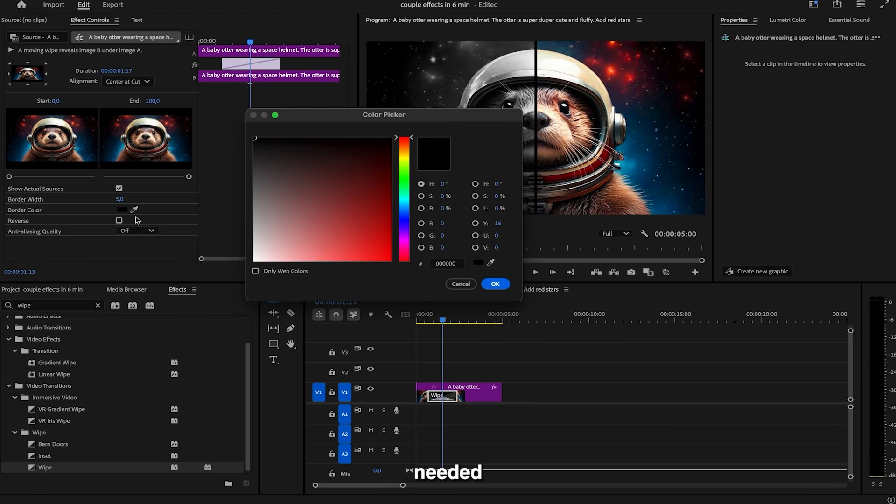
left_click(254, 138)
left_click(495, 284)
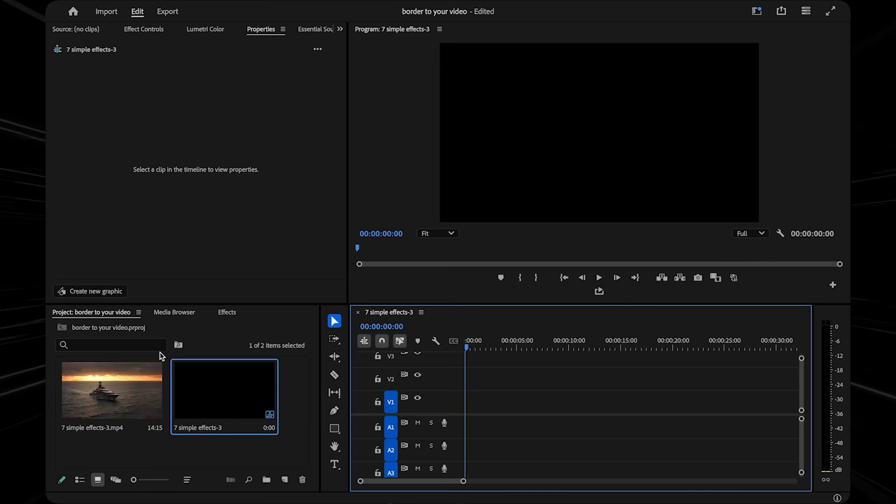
- Place the yacht clip on V1 and set its Motion Scale to 74
left_click_drag(110, 406, 467, 411)
left_click(480, 405)
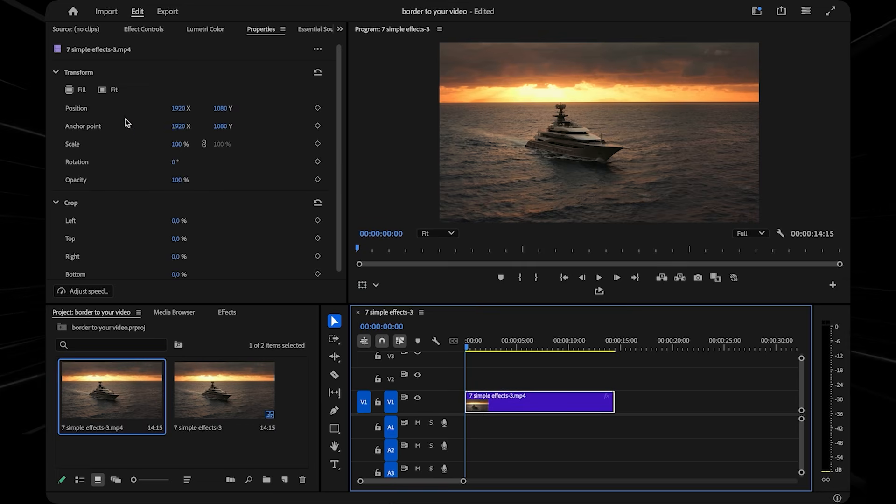
left_click(143, 30)
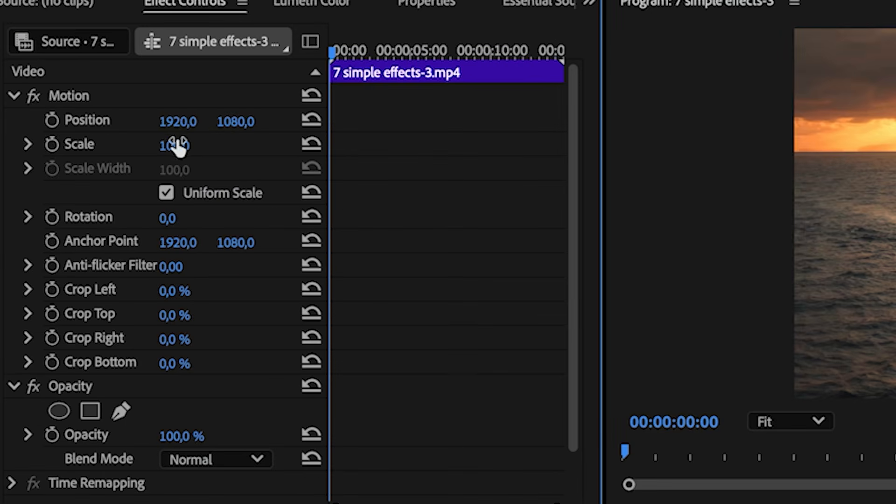
mouse_move(178, 147)
left_mouse_down()
mouse_move(168, 147)
mouse_move(192, 145)
left_mouse_up()
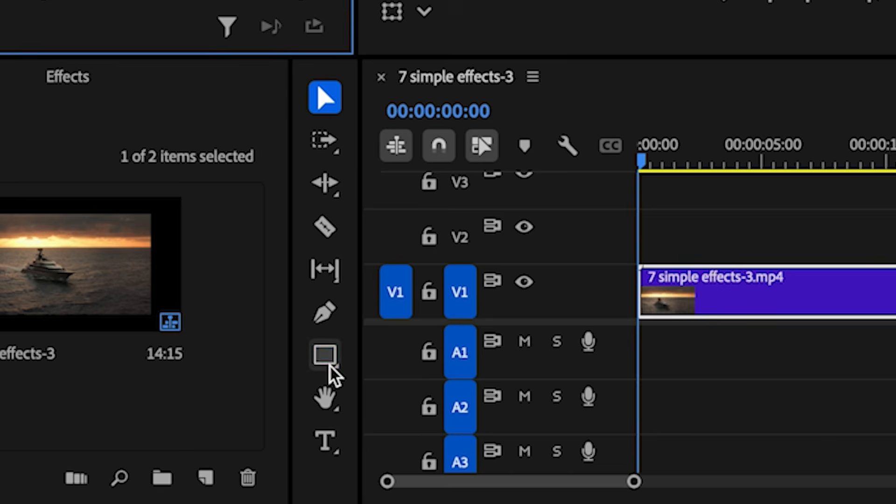
- Draw a rectangle covering the whole video and show its shape properties
left_click(334, 429)
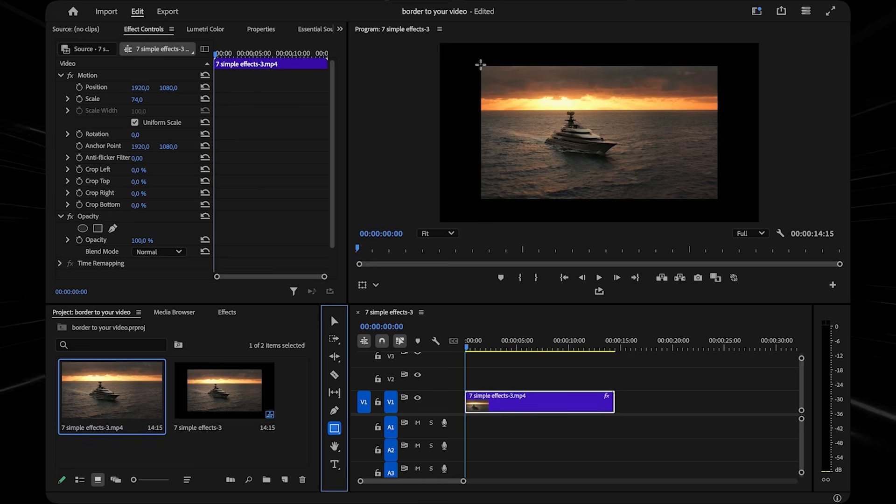
left_click_drag(480, 66, 614, 161)
left_click_drag(675, 187, 719, 201)
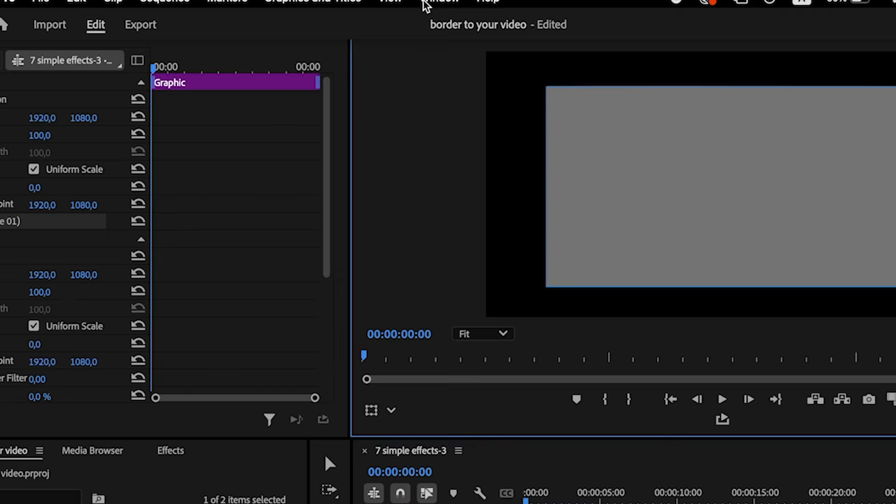
left_click(424, 3)
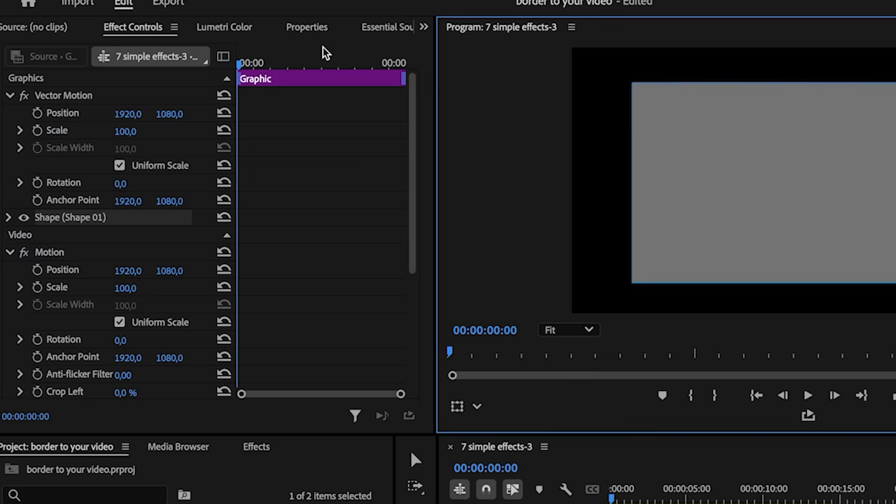
left_click(317, 24)
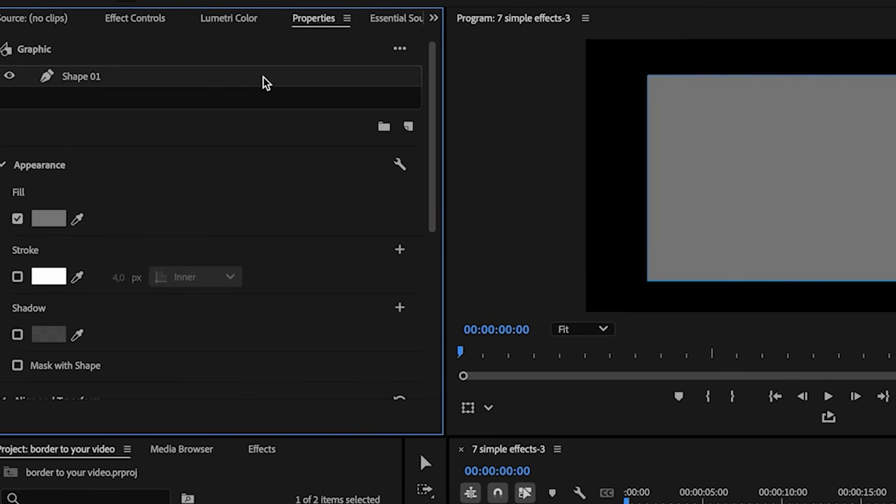
- Turn off the fill and give the rectangle a 78 px inner stroke with corner radius 270
left_click(17, 276)
left_click(16, 216)
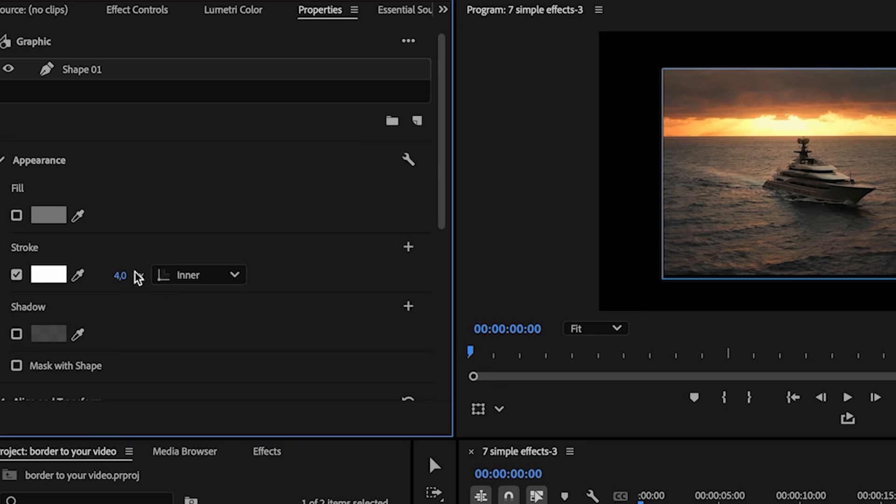
left_click_drag(120, 275, 169, 273)
left_click(224, 278)
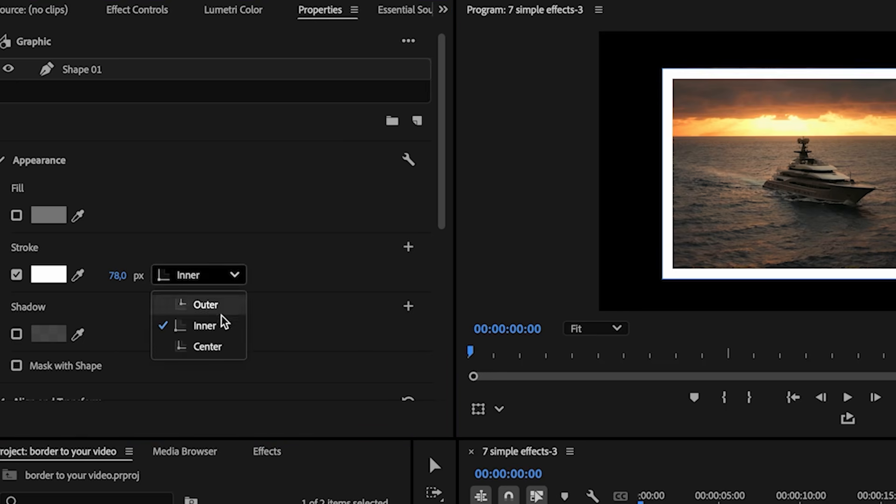
left_click(217, 326)
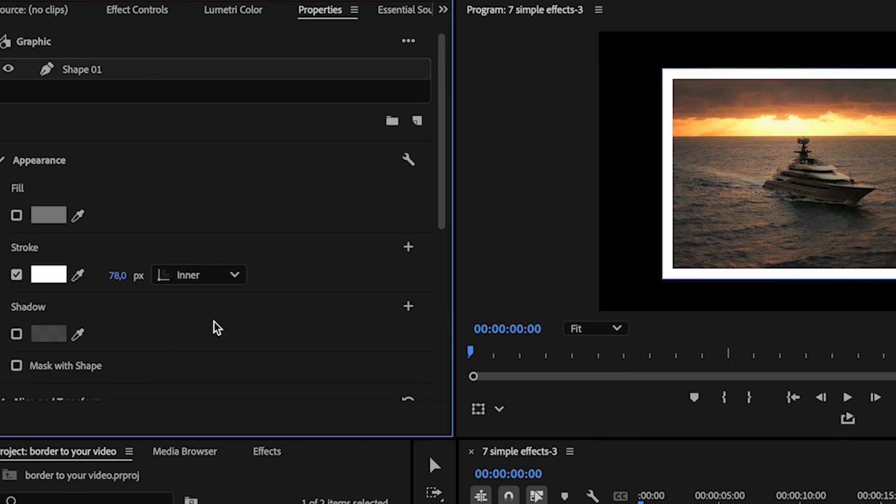
scroll(254, 362, "down", 5)
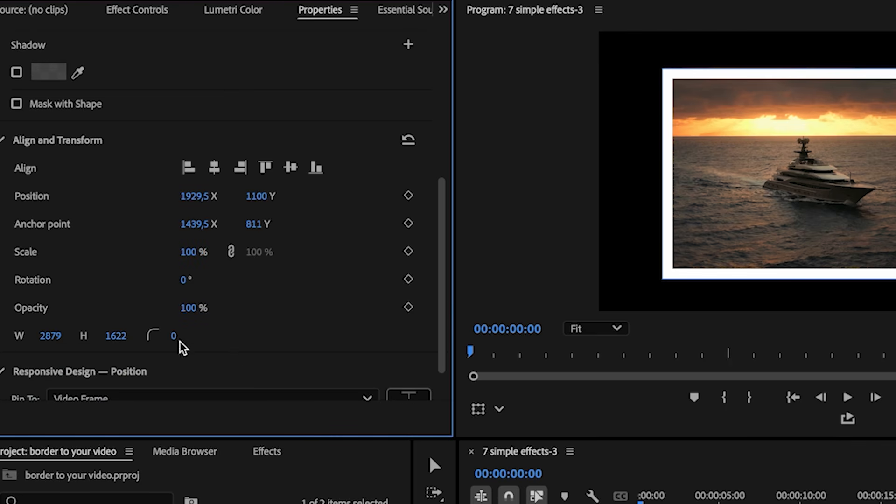
left_click_drag(286, 323, 390, 310)
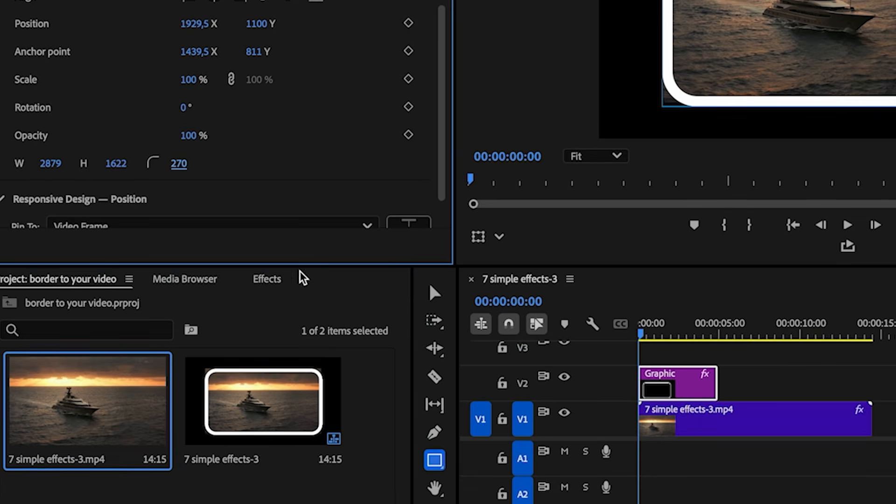
left_click(268, 452)
- Apply Roughen Edges to the yacht clip with Edge Type Cut, Sharpness 10, Border 499
left_click(138, 310)
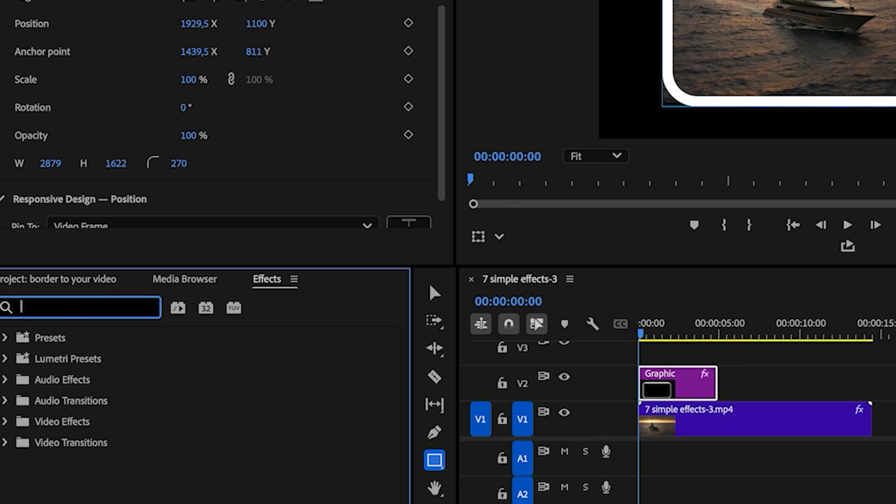
type("roug")
left_click_drag(103, 457, 644, 412)
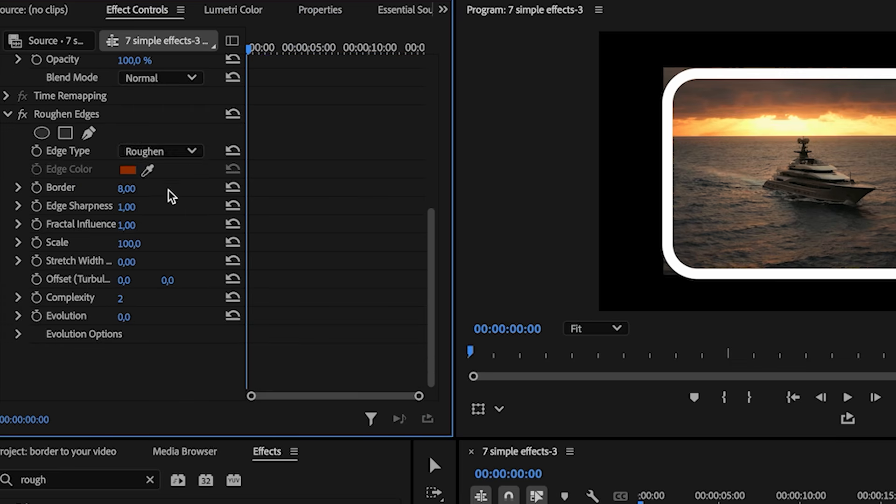
left_click(188, 150)
left_click(174, 222)
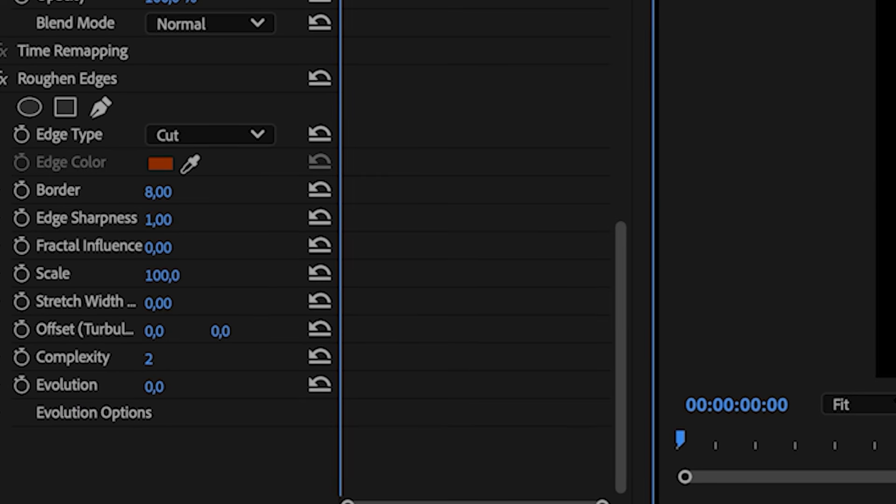
left_click(177, 217)
type("10")
key("Return")
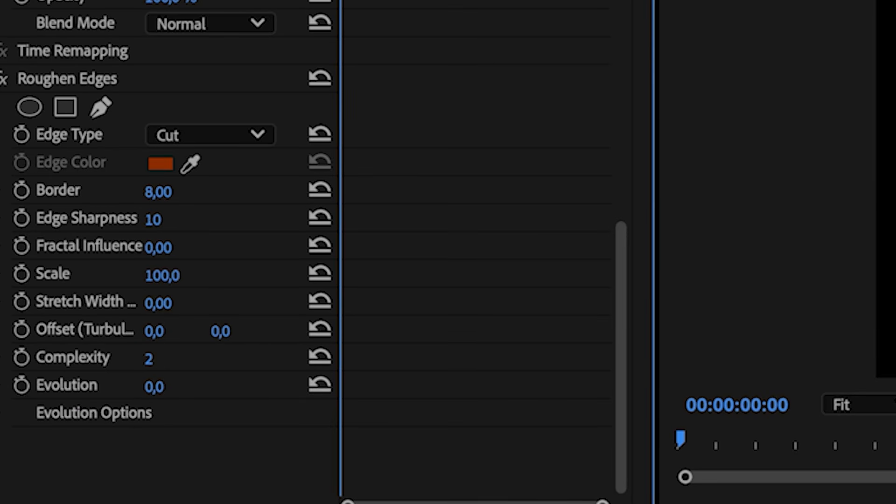
left_click_drag(158, 191, 183, 196)
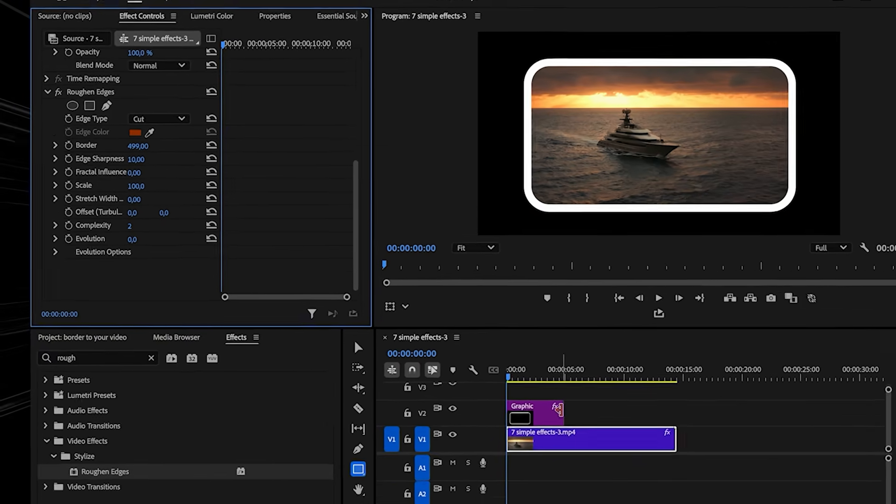
- Trim the frame graphic to end with the video and nest both as Nested Sequence 05
left_click_drag(673, 486, 724, 483)
left_click_drag(562, 383, 604, 405)
right_click(605, 404)
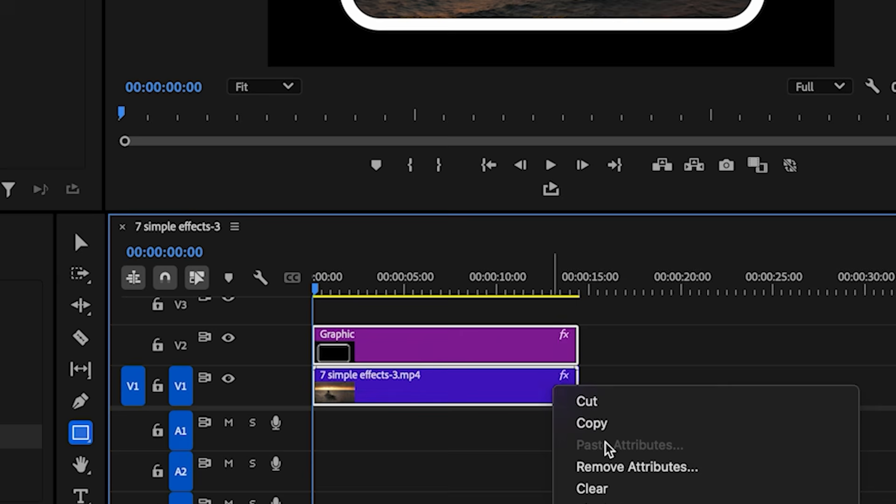
scroll(605, 442, "down", 10)
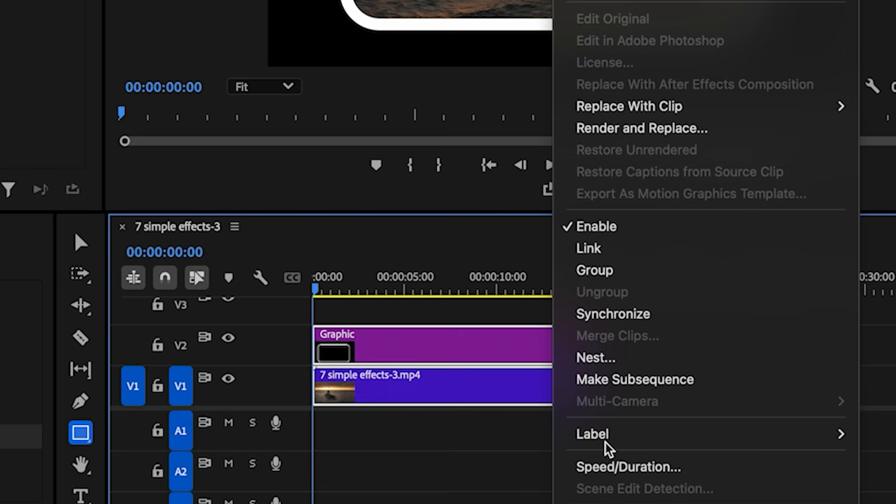
left_click(608, 361)
left_click(382, 172)
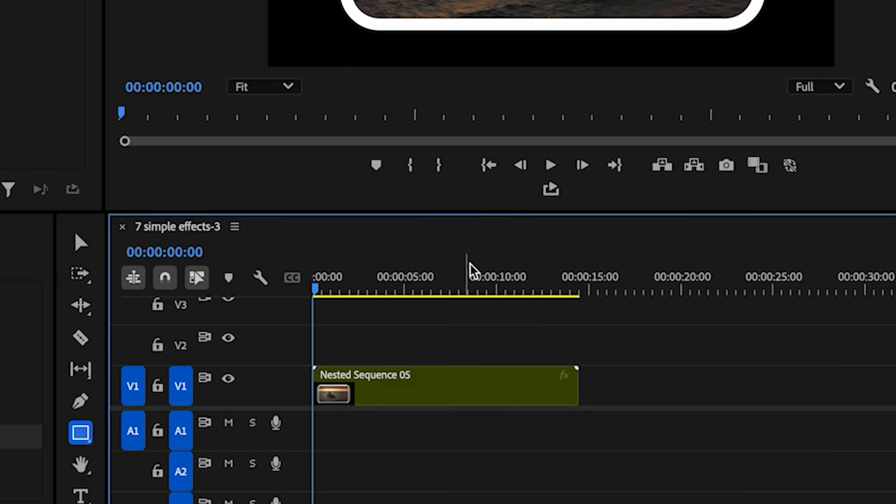
- Shift the nested framed video slightly to the right in the preview
left_click(461, 377)
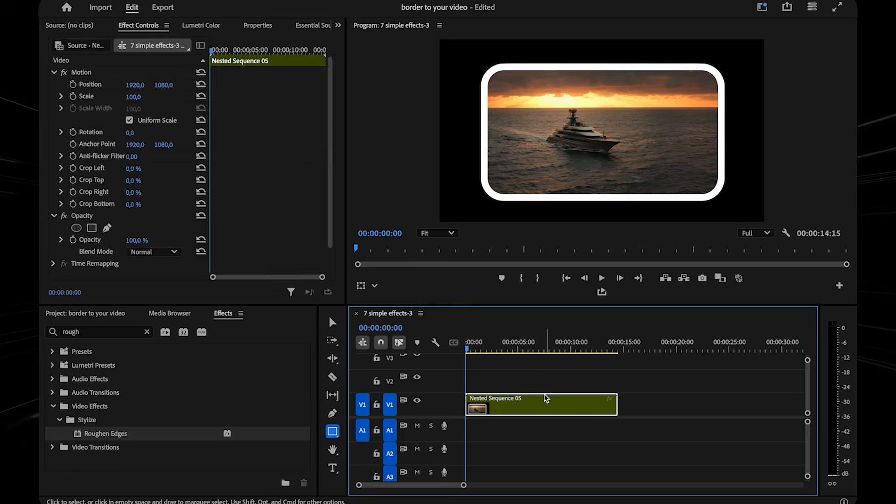
left_click(332, 323)
left_click(537, 134)
mouse_move(581, 122)
left_mouse_down()
mouse_move(599, 146)
mouse_move(604, 128)
mouse_move(577, 133)
left_mouse_up()
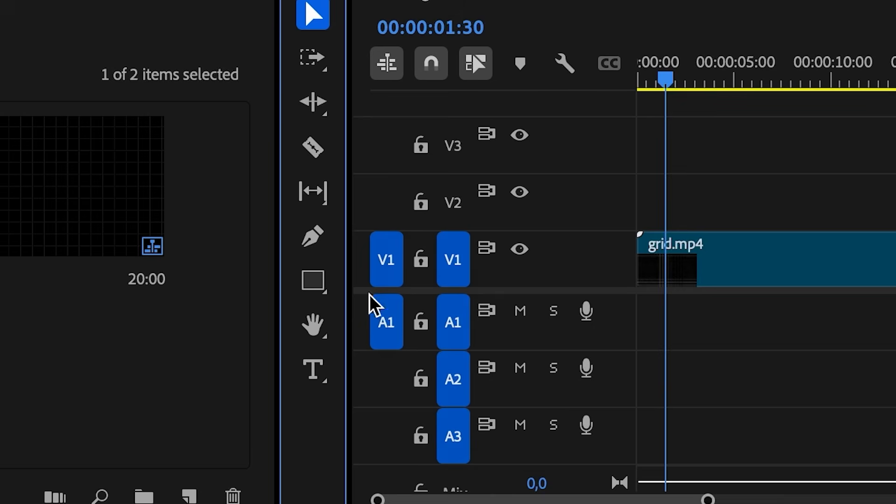
- Type OUTLINE over the grid background and centre it horizontally and vertically
left_click(312, 369)
left_click(580, 58)
type("OUTLINE")
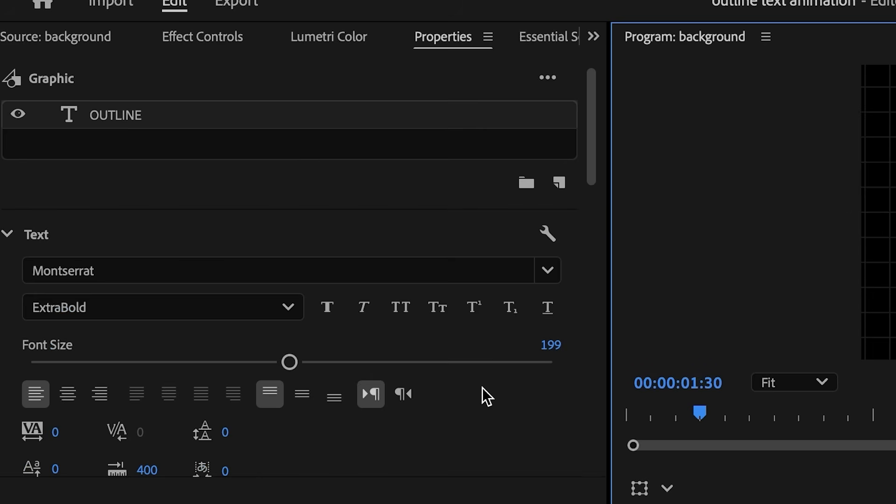
scroll(482, 388, "down", 8)
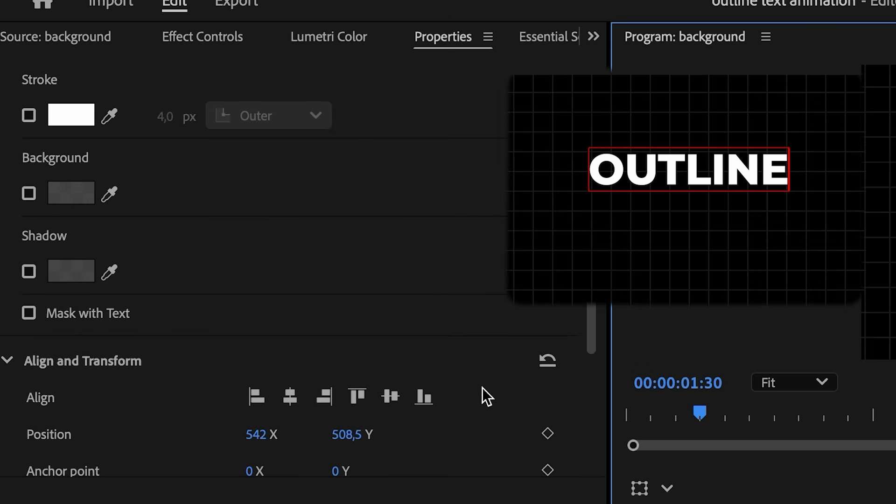
scroll(482, 388, "down", 2)
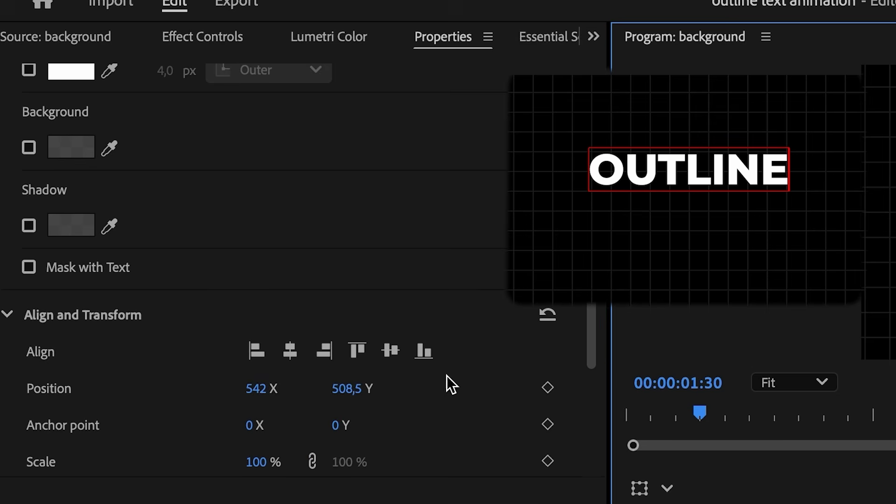
left_click(291, 357)
left_click(390, 354)
- Turn off the OUTLINE text's fill and turn on a white stroke
scroll(381, 184, "up", 10)
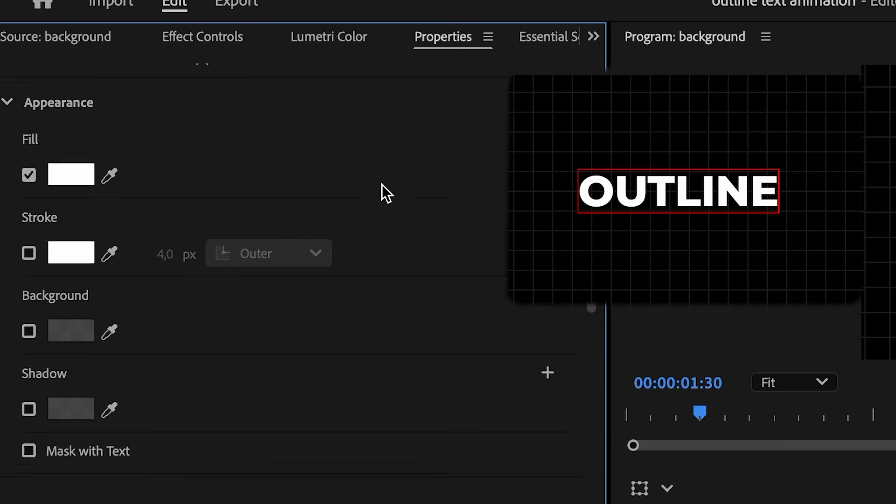
scroll(182, 320, "up", 3)
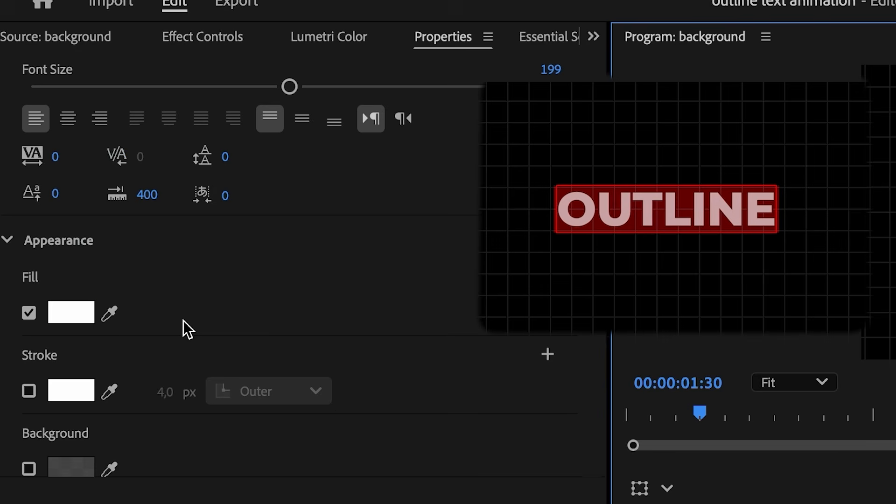
left_click(29, 312)
left_click(29, 391)
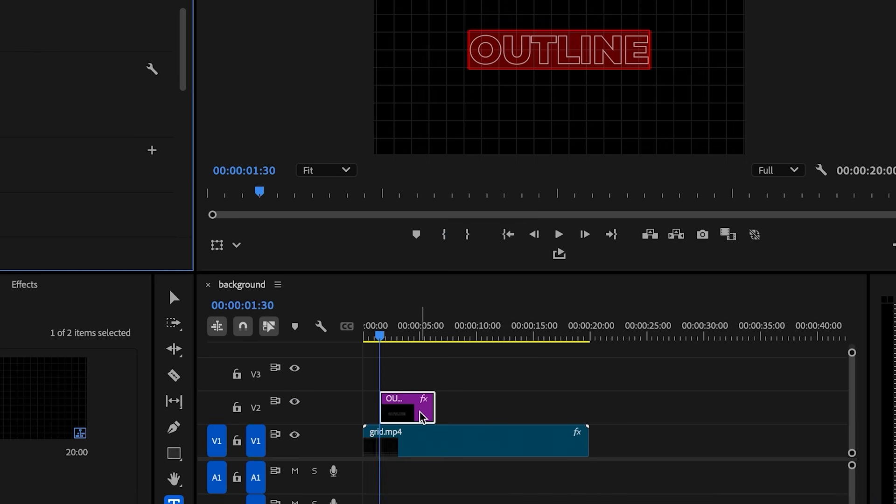
- Alt-duplicate the OUTLINE clip onto V3 and give the copy solid white fill with no stroke
left_click(422, 404)
key("alt")
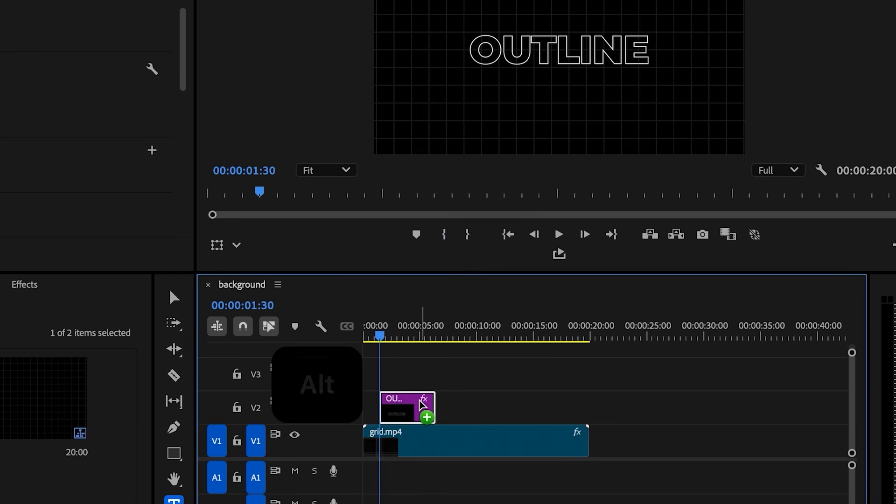
left_click_drag(423, 404, 422, 387)
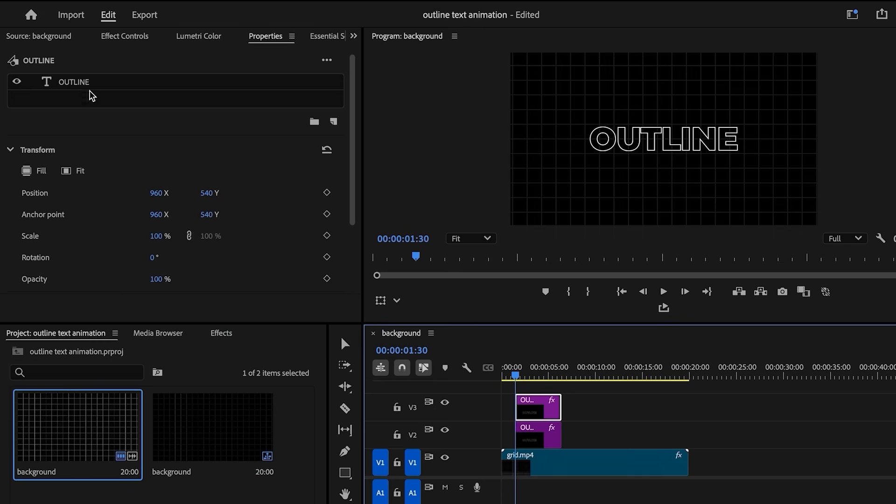
left_click(92, 96)
scroll(269, 272, "down", 4)
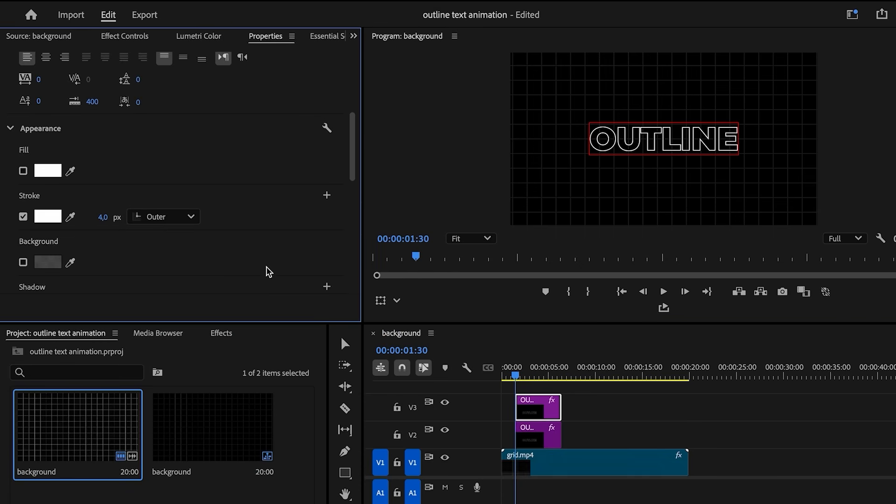
left_click(23, 171)
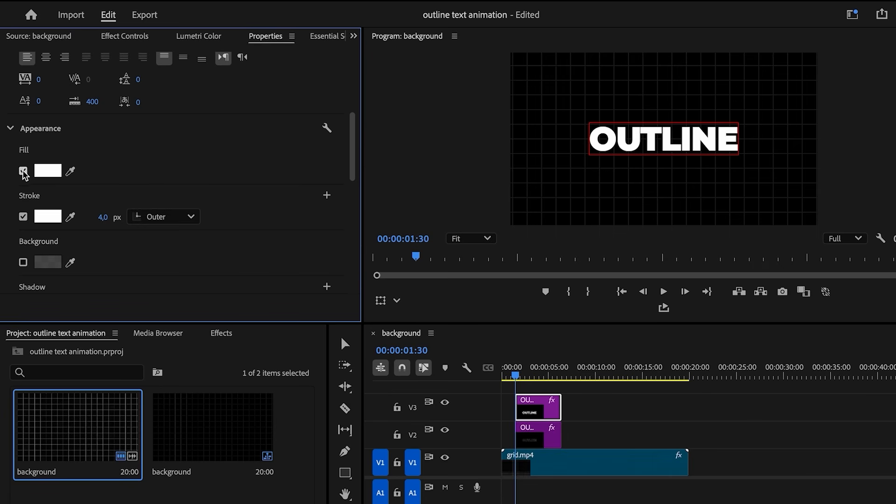
left_click(23, 217)
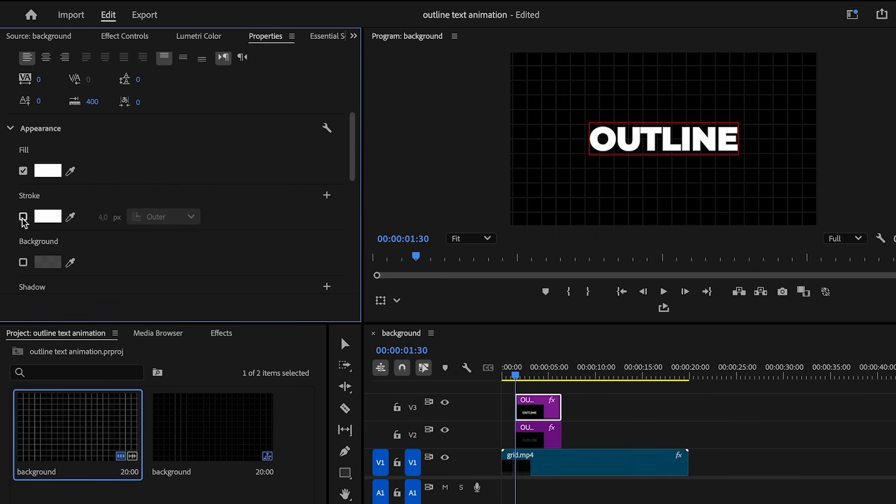
- Keyframe Crop Right from 76% to 15% at 00:00:02:34 and play back the fill wipe
left_click(123, 36)
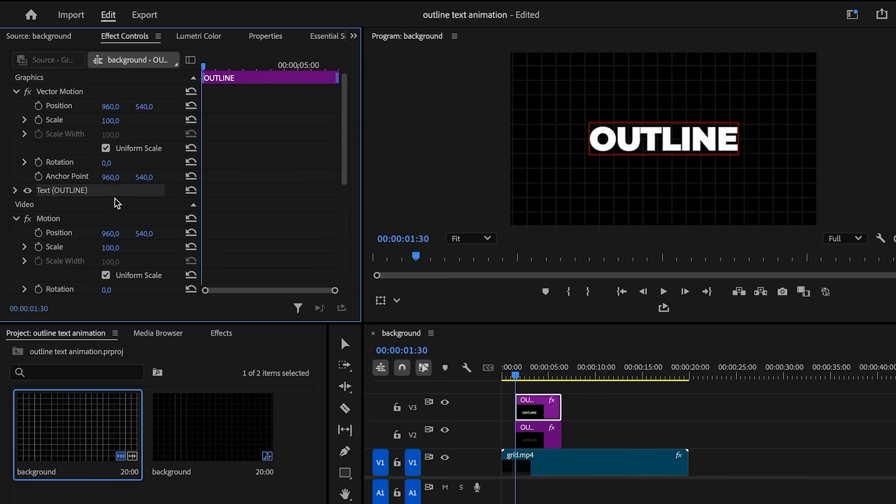
scroll(116, 202, "down", 5)
left_click(39, 173)
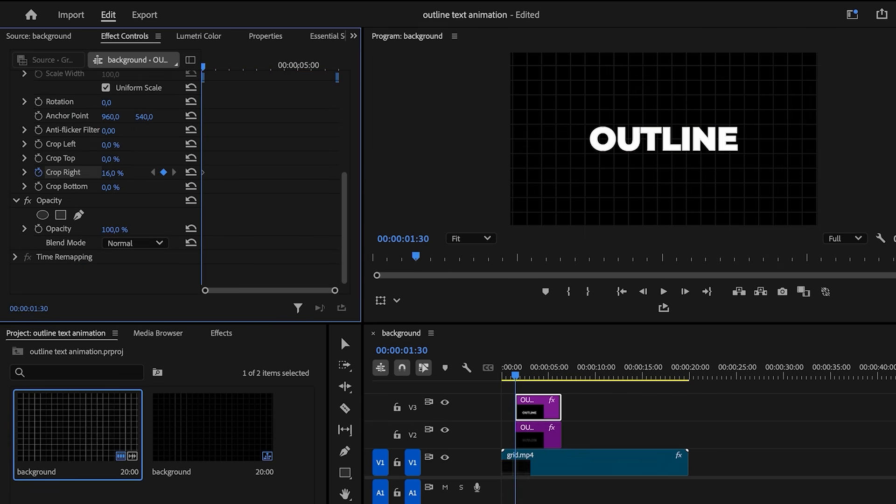
left_click_drag(112, 173, 133, 173)
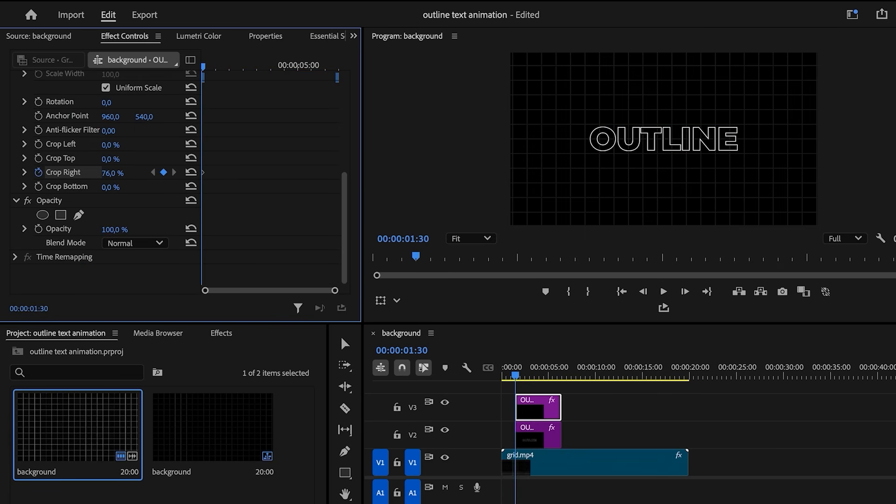
left_click_drag(204, 71, 234, 75)
left_click_drag(112, 173, 93, 173)
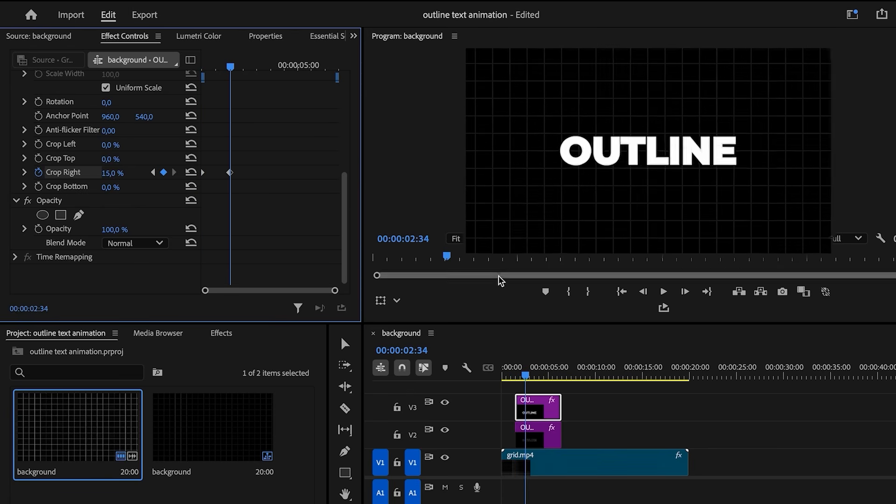
left_click_drag(524, 376, 516, 376)
key("space")
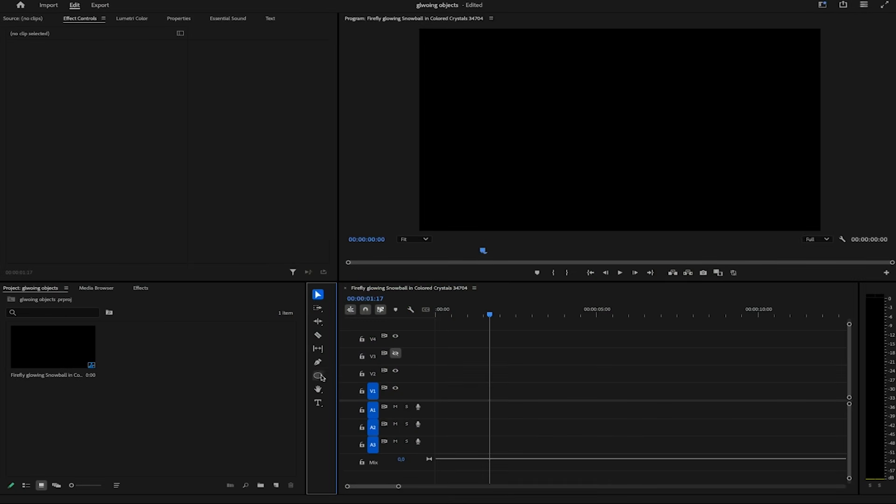
- Type GLOW in the frame and centre it horizontally and vertically
left_click(531, 138)
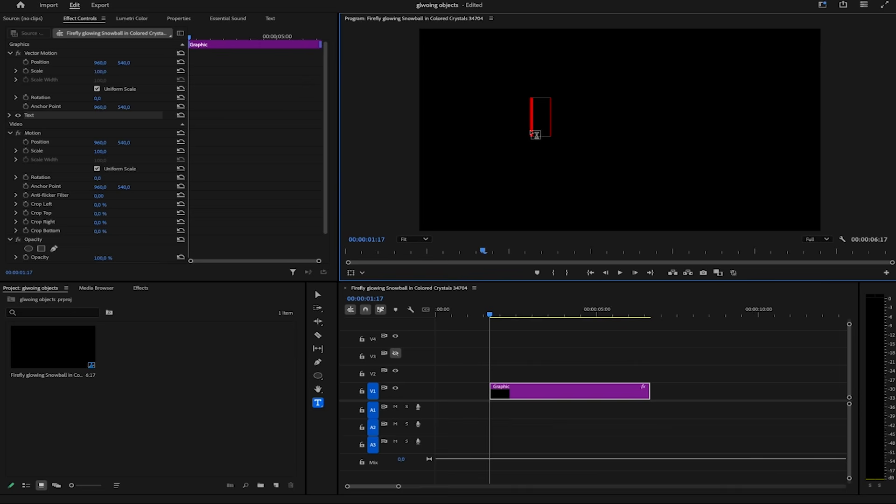
type("GLOW")
left_click(178, 18)
scroll(188, 203, "down", 10)
left_click(157, 91)
left_click(185, 92)
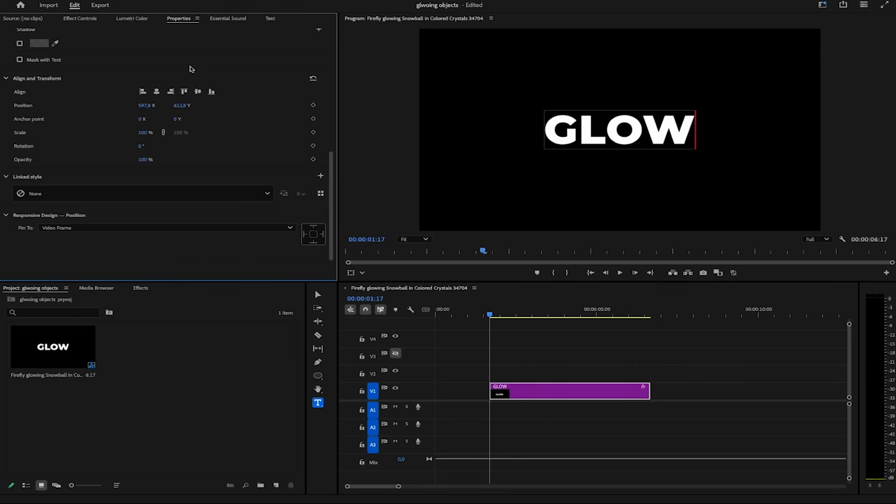
scroll(161, 85, "up", 10)
- Apply a white Drop Shadow to GLOW with Distance 0 and Softness 50
left_click(143, 295)
left_click(141, 288)
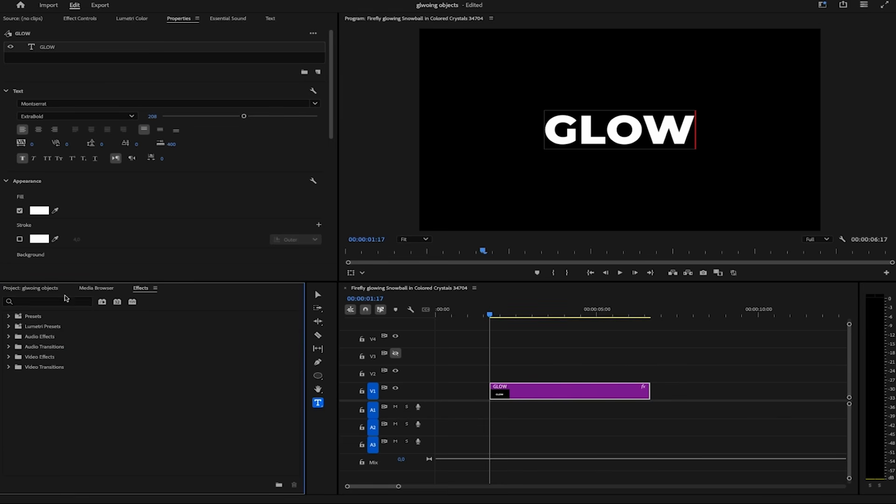
type("drop")
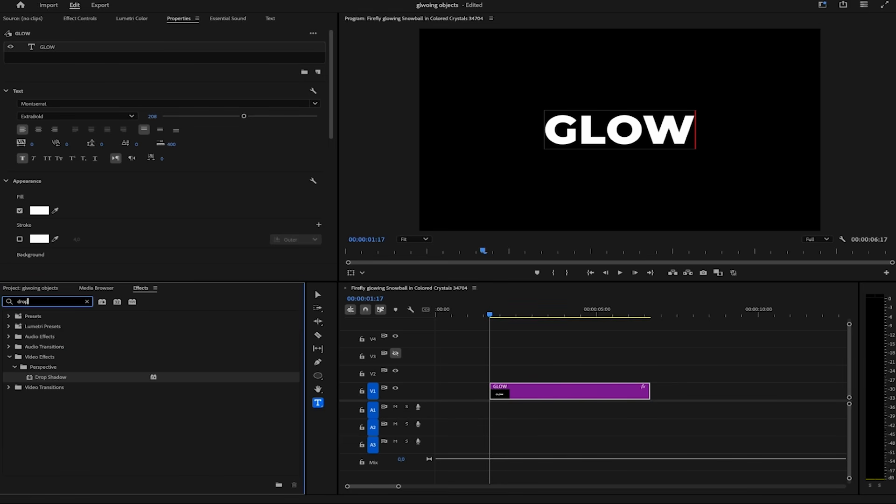
left_click_drag(39, 377, 565, 390)
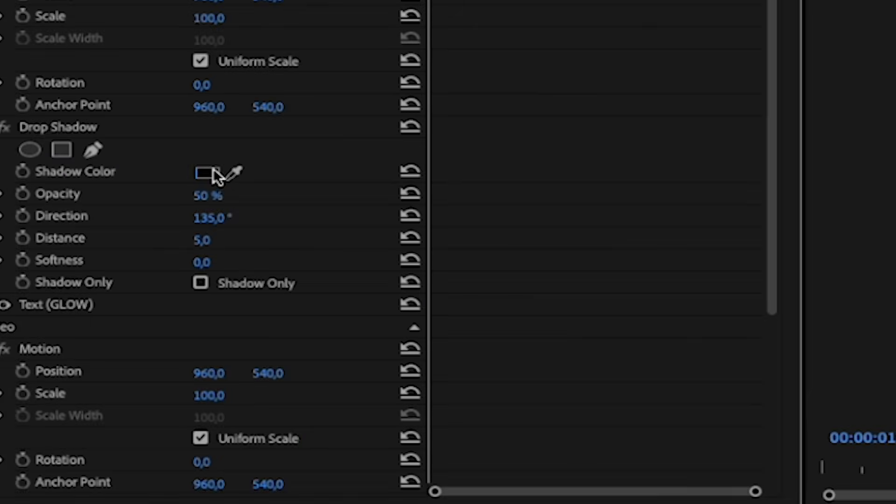
left_click(205, 172)
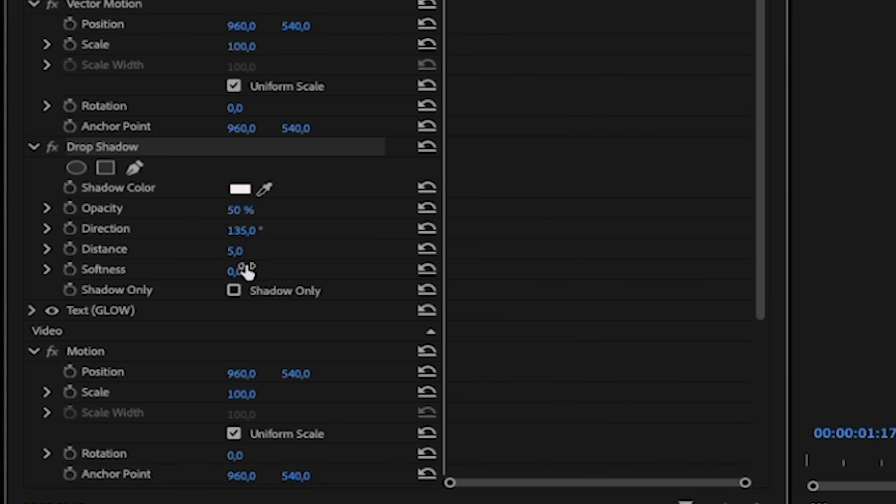
left_click(252, 249)
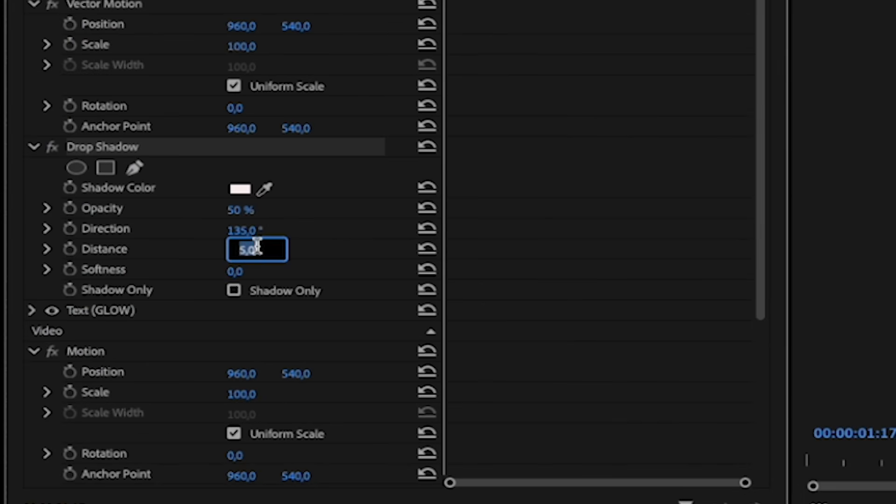
type("0")
left_click(247, 272)
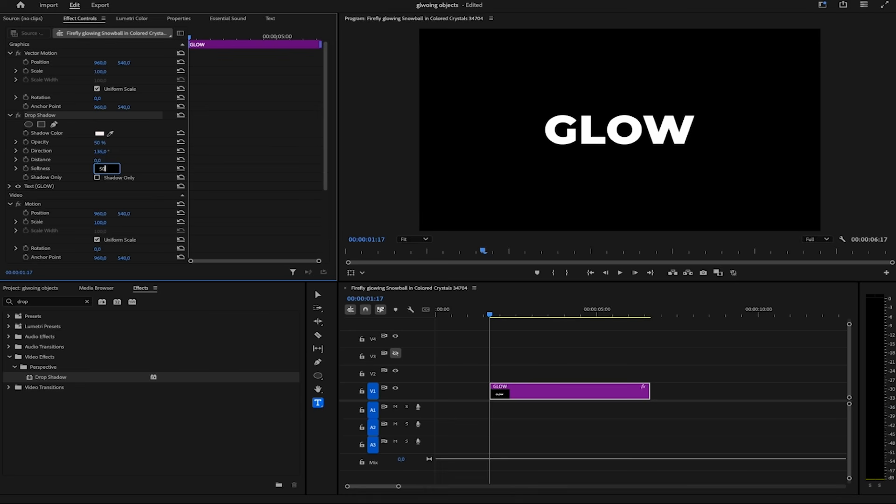
key("Return")
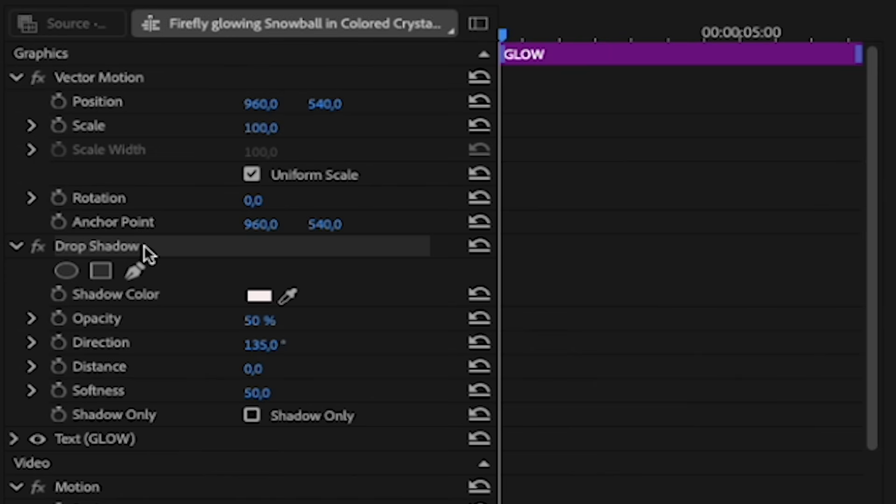
- Stack pasted Drop Shadow copies on GLOW with Softness 100, 200, 400 and 800
key("ctrl+c")
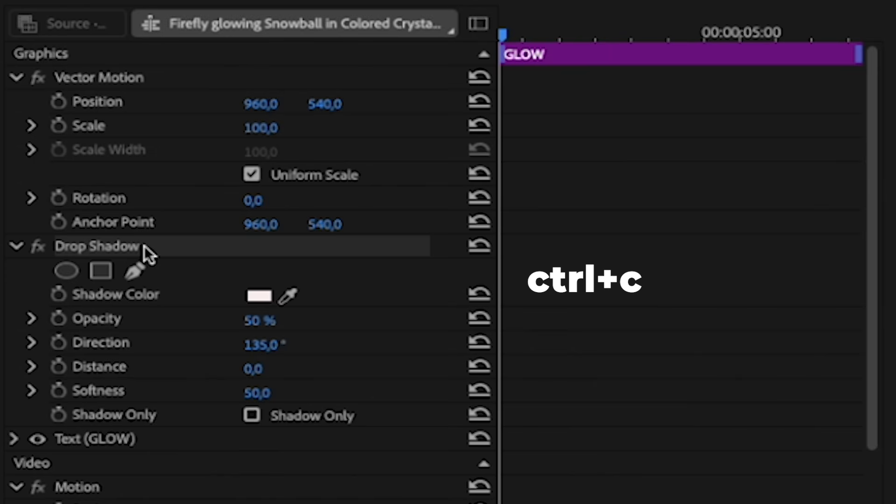
key("ctrl+v")
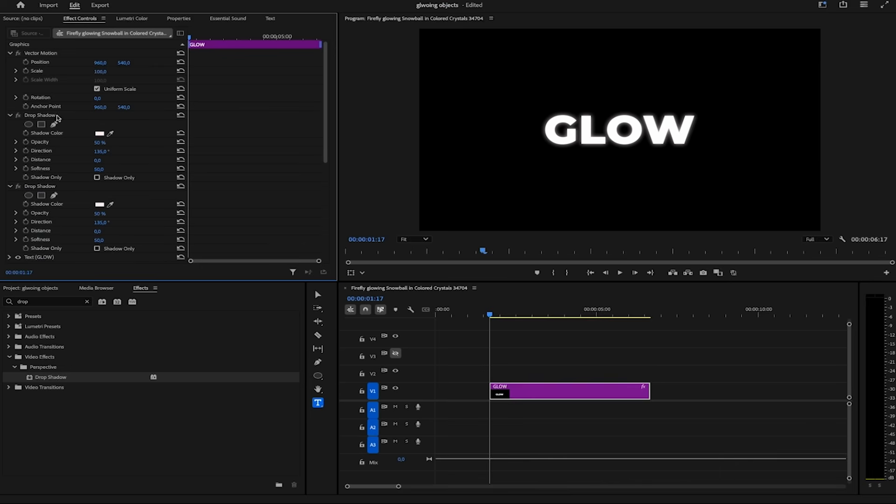
left_click(99, 170)
type("100")
key("Return")
key("ctrl+v")
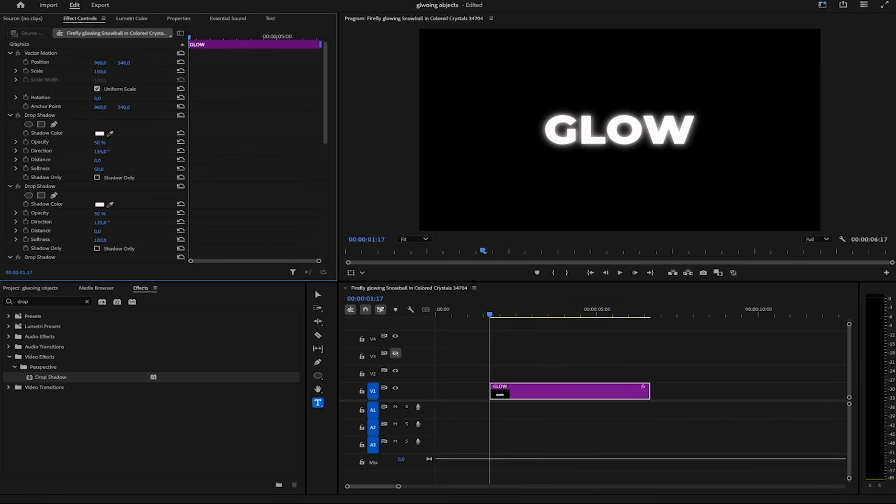
left_click(99, 169)
type("200")
key("Return")
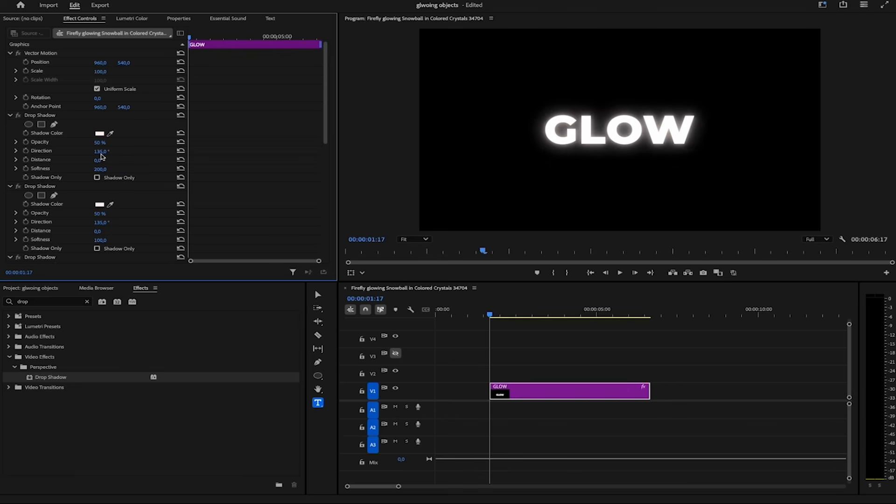
left_click(104, 168)
key("ctrl+v")
left_click(107, 168)
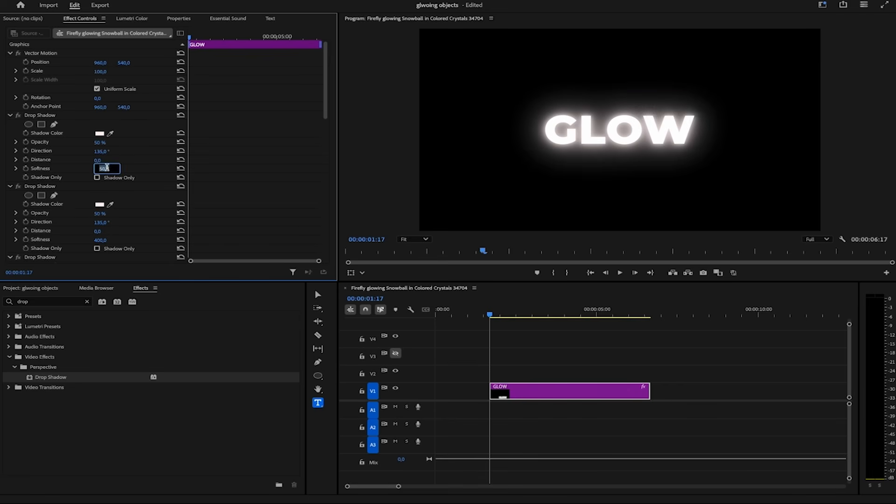
type("800")
key("Return")
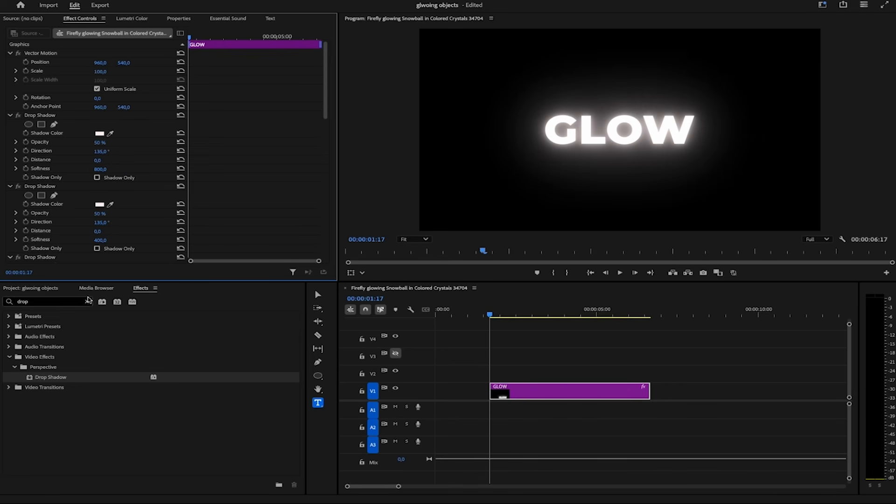
- Apply Tint to GLOW and set Map White To a purple colour
left_click(87, 302)
left_click(70, 304)
type("tint")
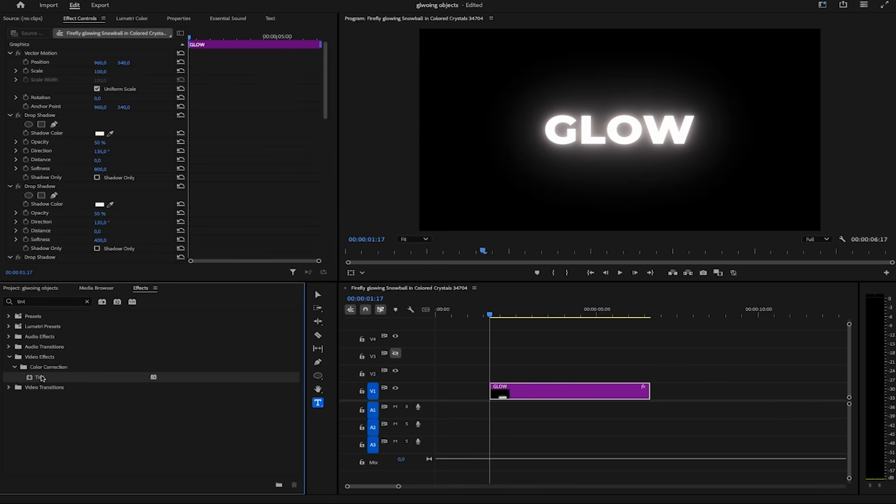
left_click_drag(40, 377, 581, 391)
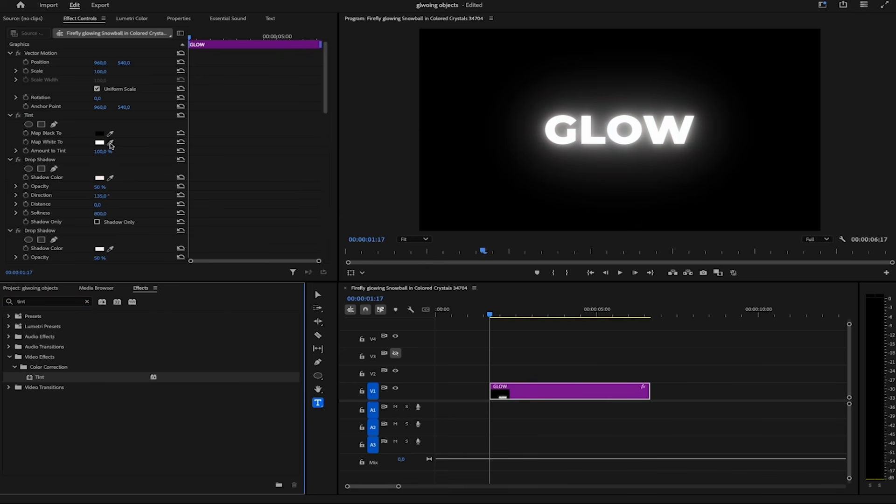
left_click(100, 143)
left_click(344, 208)
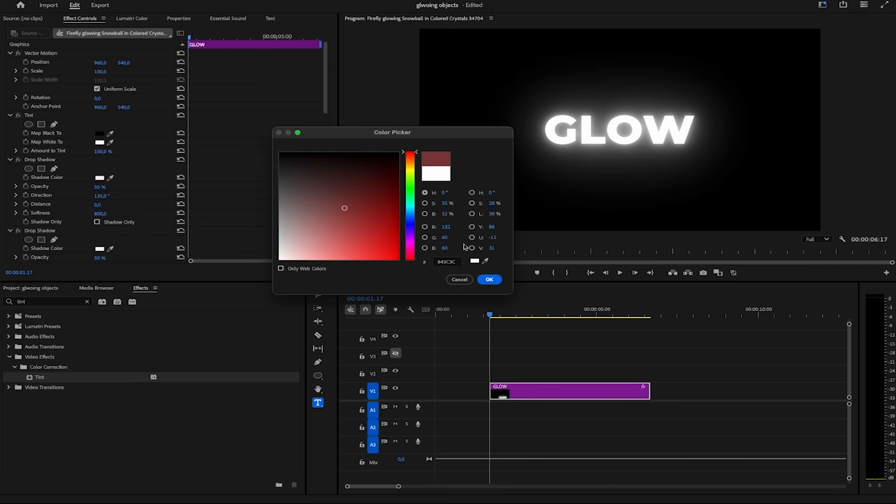
left_click(488, 279)
left_click(101, 144)
left_click(409, 240)
left_click(350, 232)
left_click(498, 280)
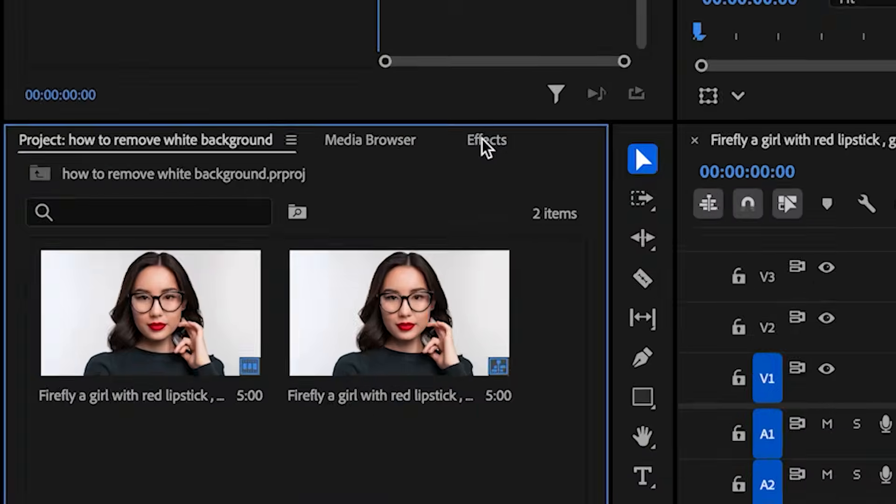
- Apply Color Key to the portrait clip, sample the white background, and raise Color Tolerance
left_click(275, 299)
left_click(117, 321)
type("color ke")
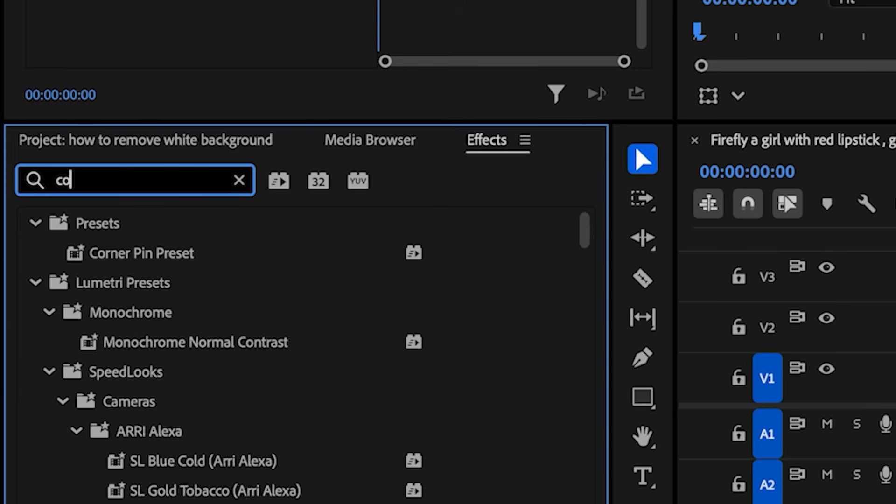
left_click_drag(154, 401, 548, 293)
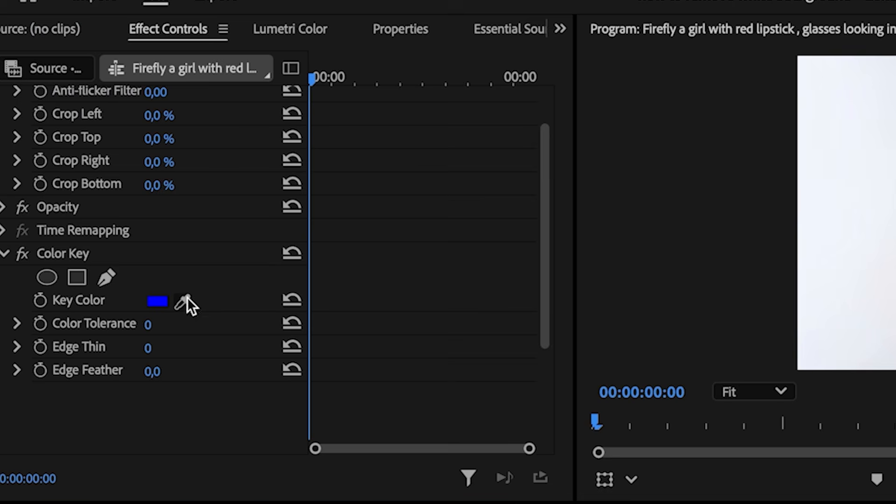
left_click(186, 301)
left_click(848, 221)
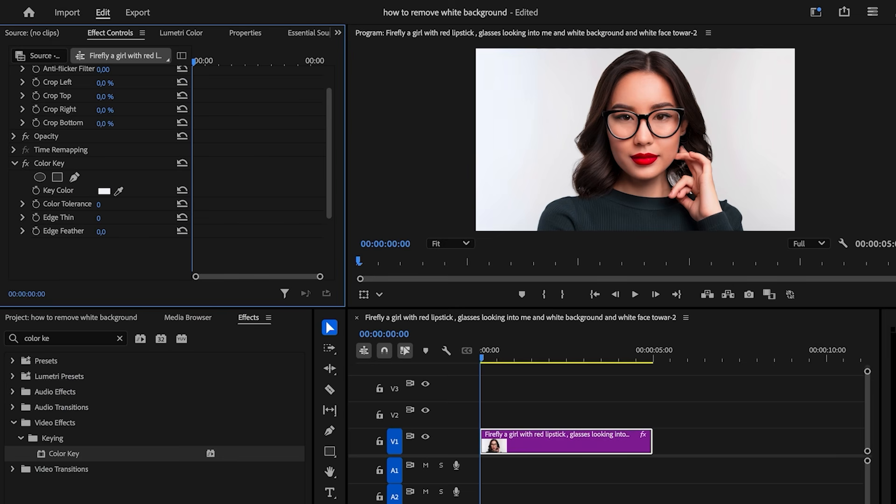
left_click_drag(98, 205, 127, 205)
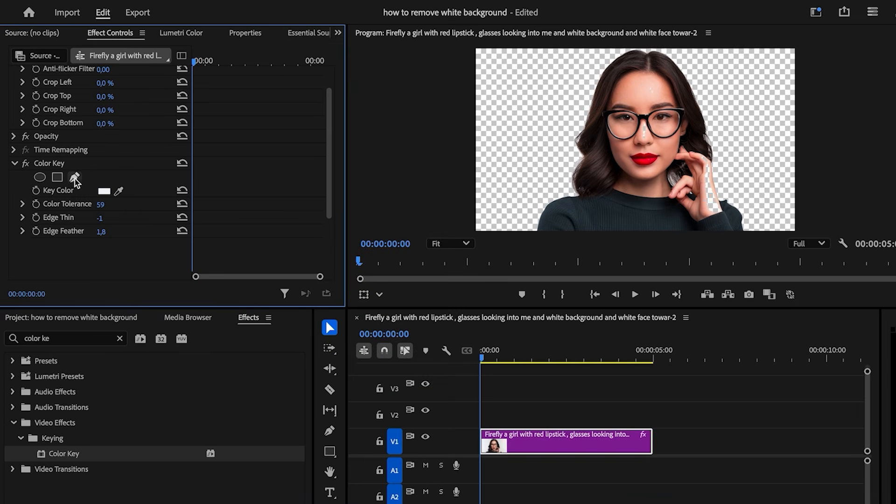
- Trace a pen mask around the woman on the Color Key and invert it
left_click(74, 178)
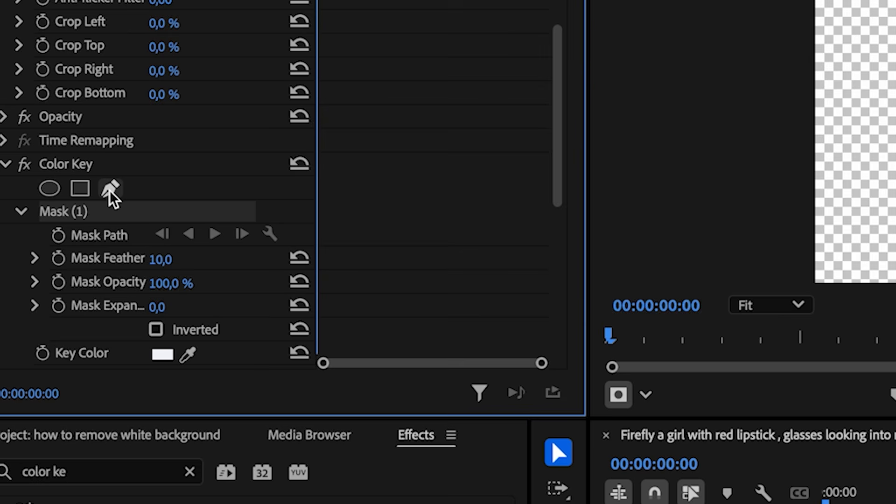
left_click(555, 204)
left_click(565, 201)
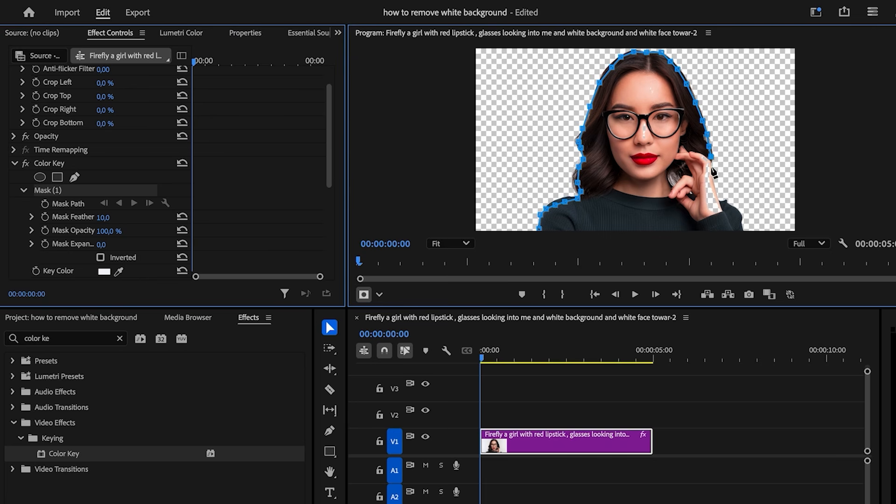
left_click(635, 230)
left_click(574, 229)
left_click(541, 229)
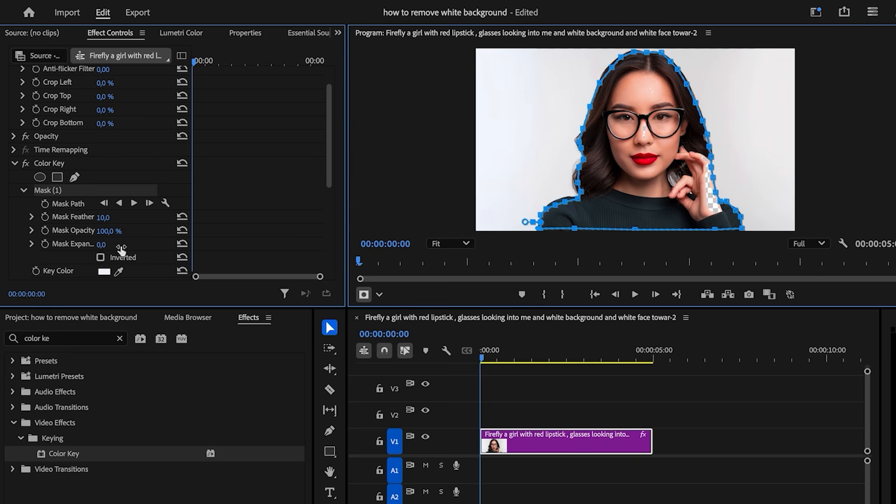
left_click(100, 258)
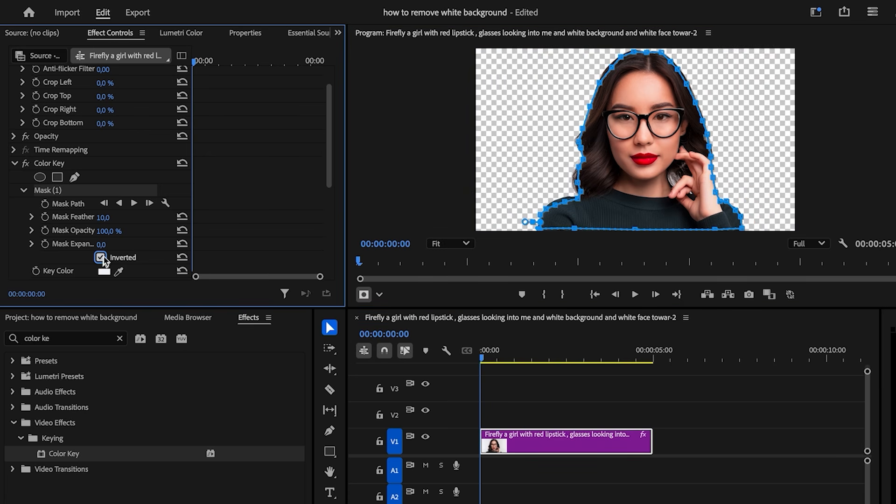
left_click(111, 167)
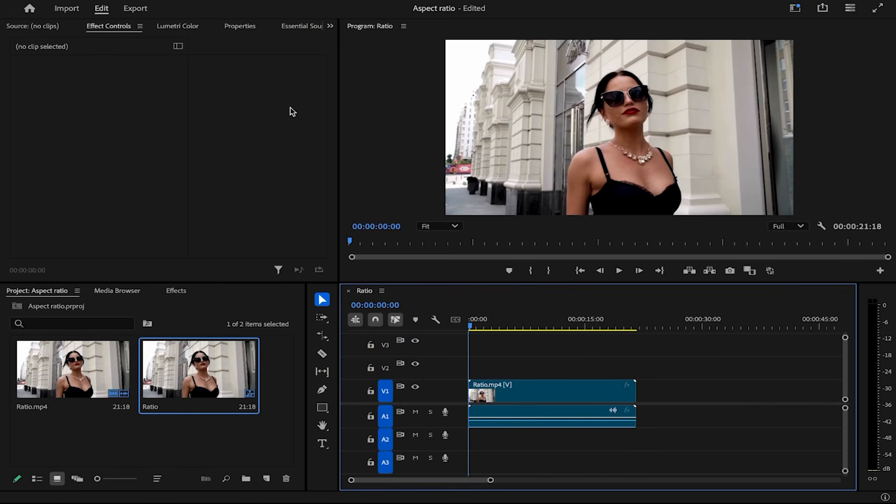
- Change the Ratio sequence's frame size to 1080×1920 in Sequence Settings
left_click(189, 5)
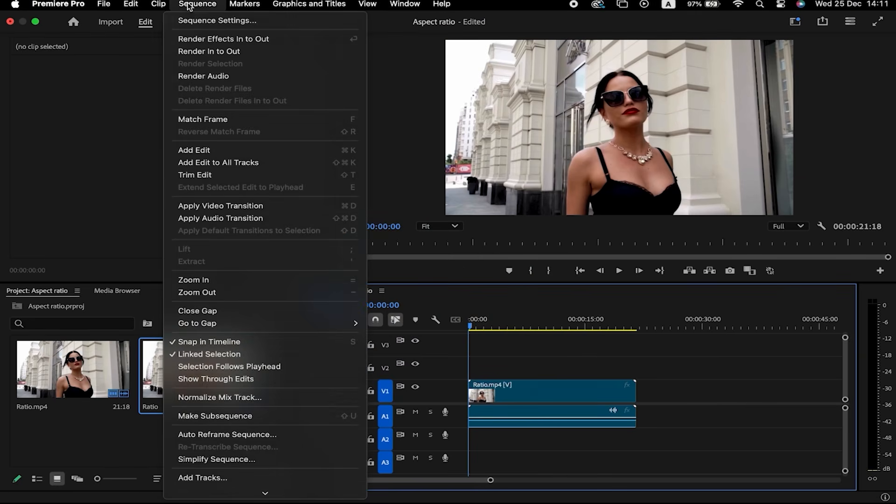
left_click(190, 21)
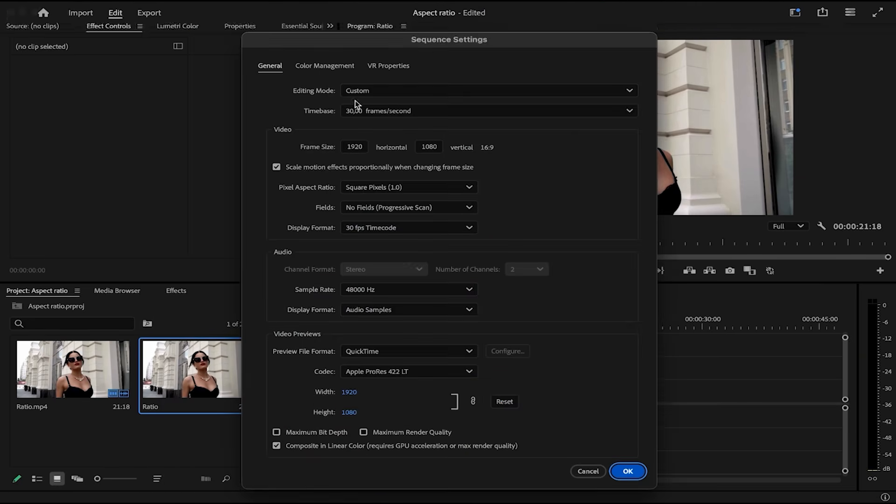
double_click(360, 148)
type("1080")
key("Tab")
type("1920")
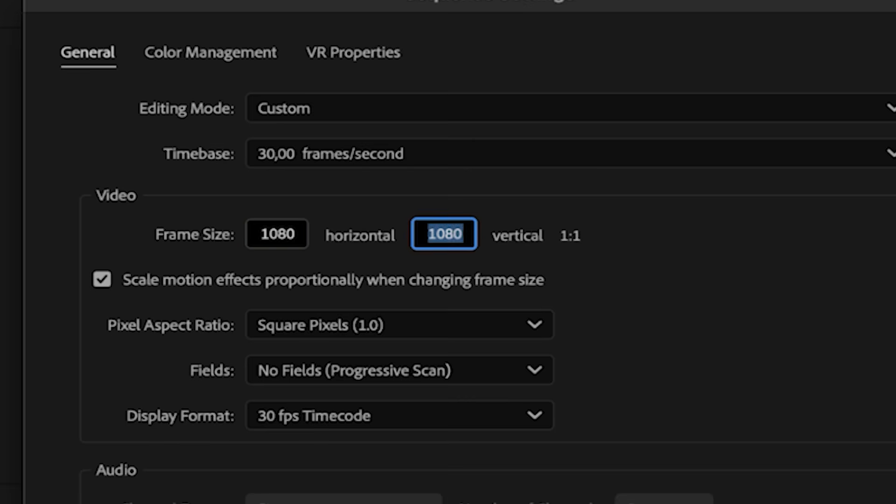
key("Return")
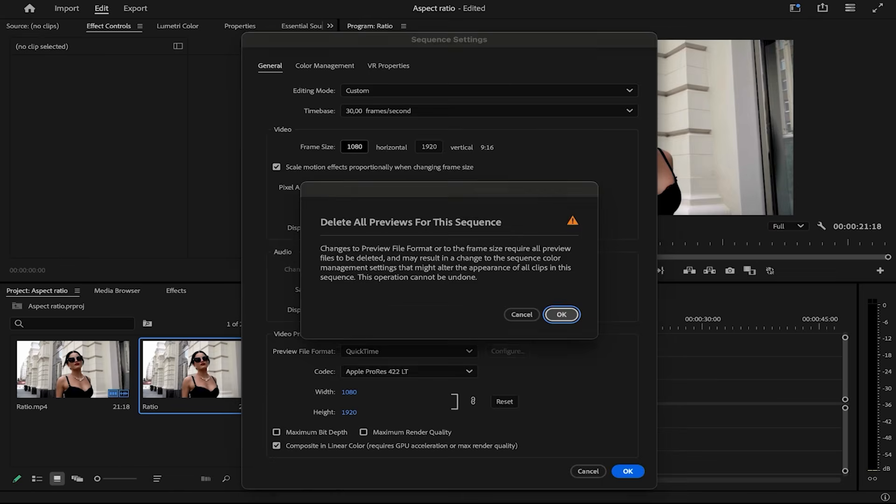
key("Return")
- Scale the clip up to about 189 and shift it sideways to fill the vertical frame
left_click(556, 390)
mouse_move(100, 98)
left_mouse_down()
mouse_move(147, 98)
mouse_move(93, 86)
left_mouse_up()
left_click_drag(93, 86, 75, 86)
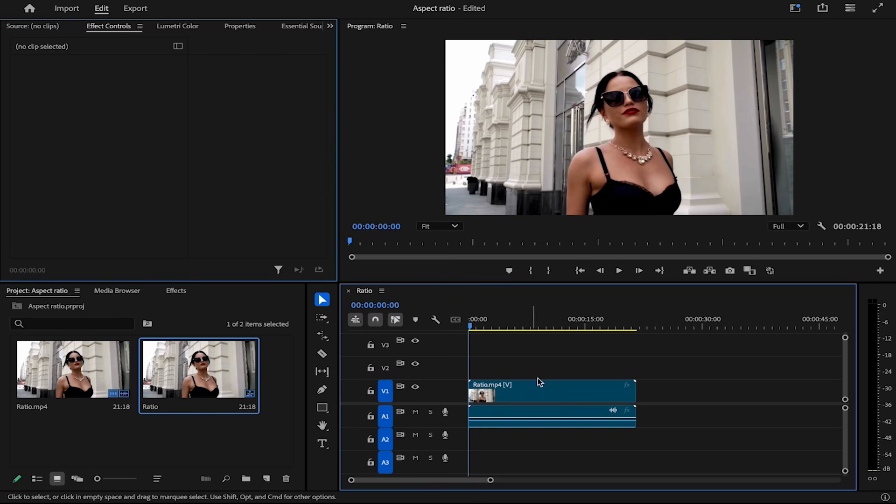
left_click(540, 382)
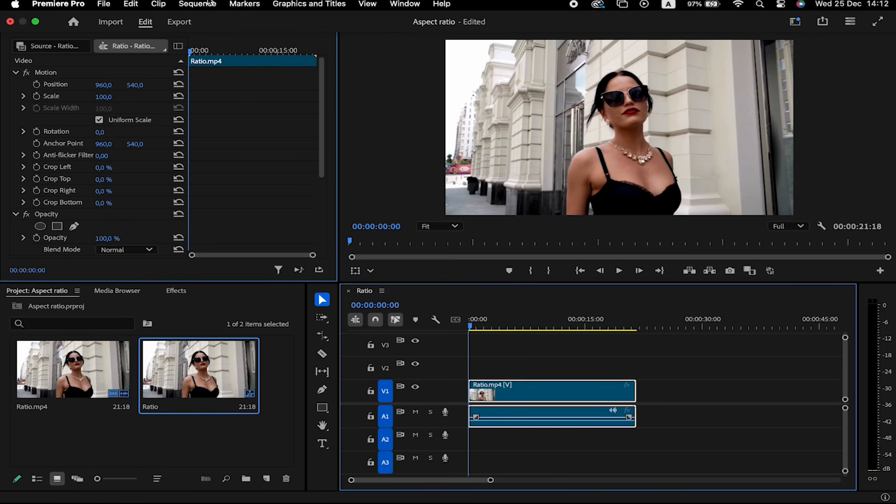
- Create an Auto Reframe copy of the Ratio sequence at Vertical 9:16 and play it back
left_click(204, 5)
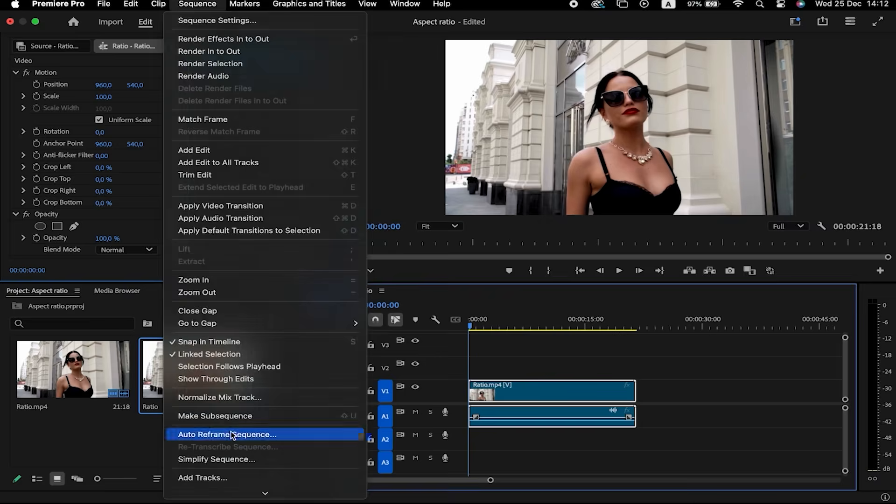
left_click(315, 330)
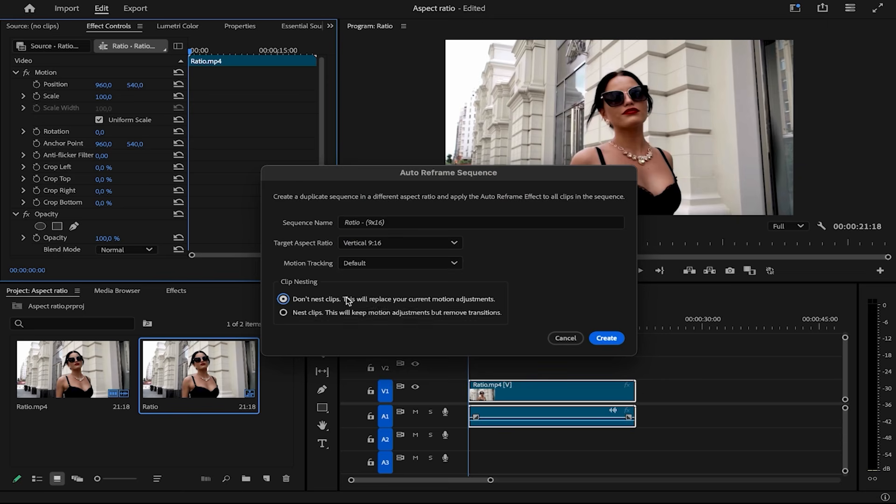
left_click(410, 242)
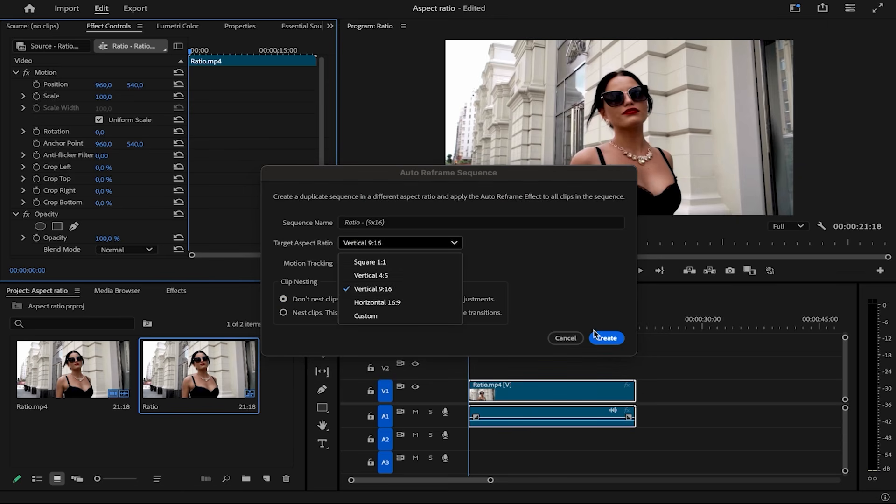
left_click(605, 336)
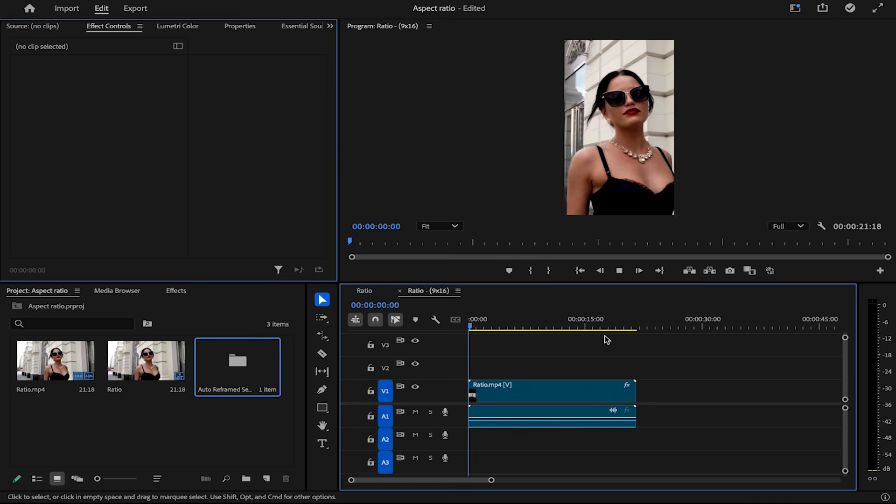
key("space")
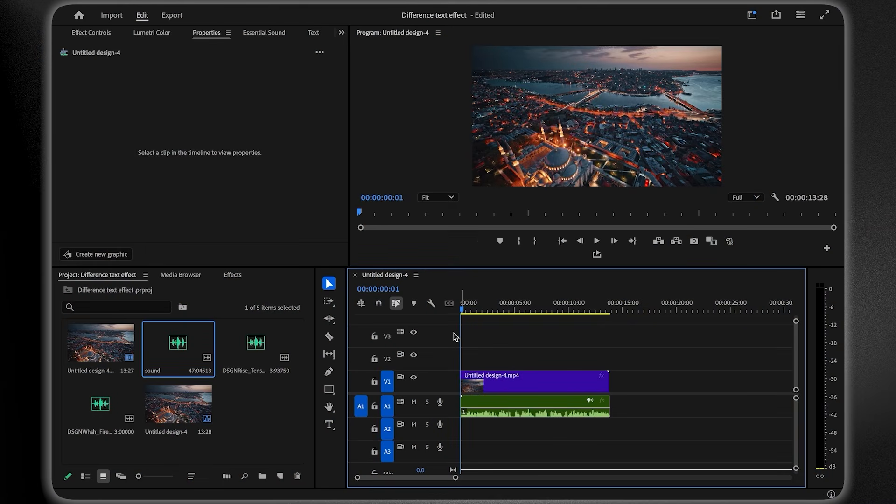
left_click(313, 34)
- Generate transcript captions, style them Montserrat ExtraBold 131, upgrade them to graphics, and select the V3 clips
left_click(203, 161)
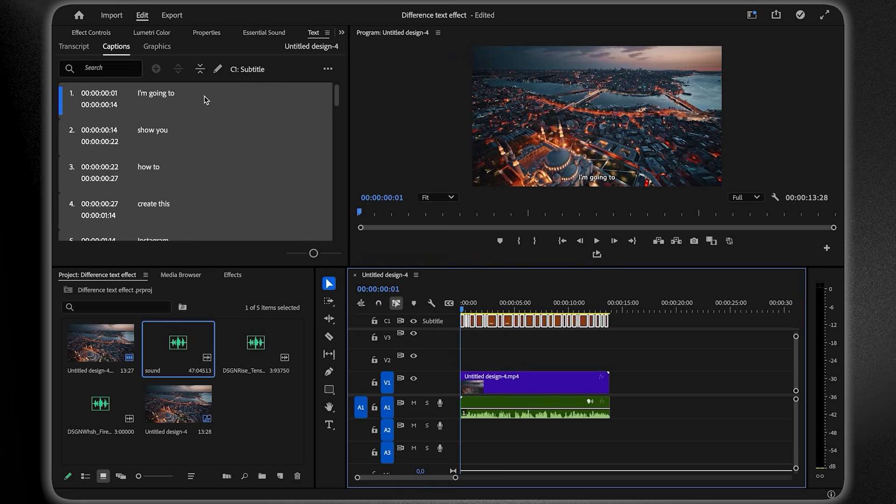
left_click(206, 33)
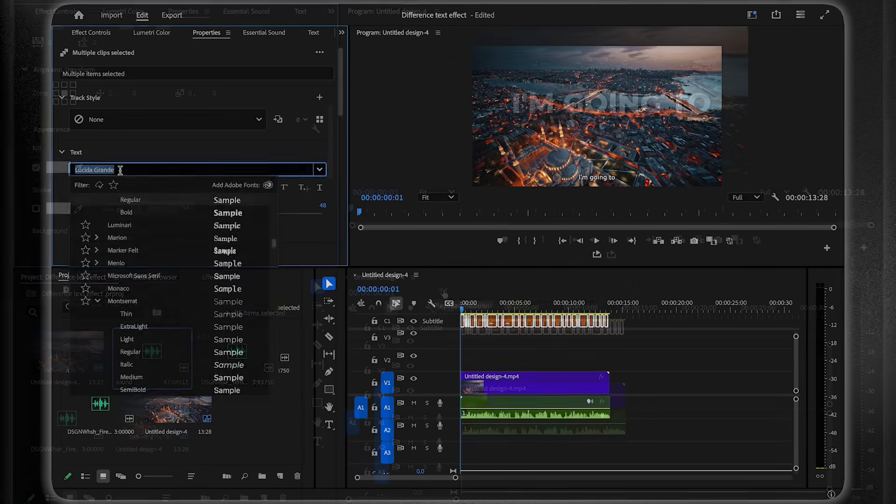
left_click(314, 10)
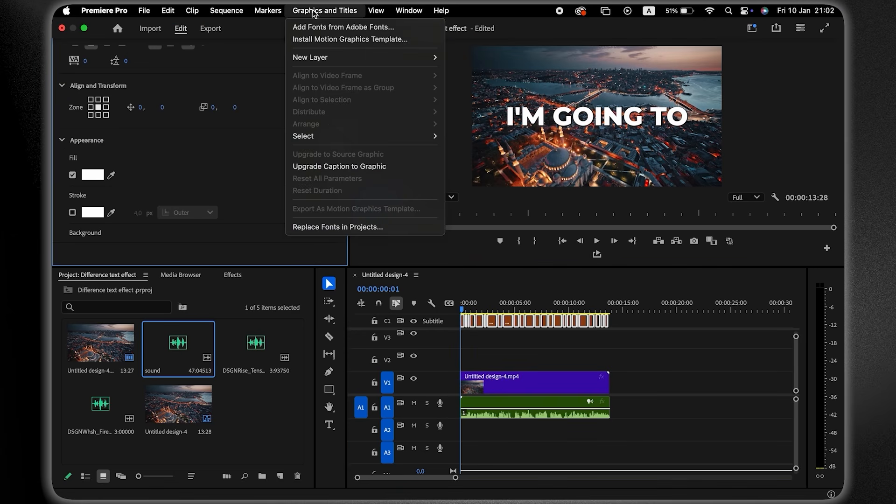
left_click(332, 166)
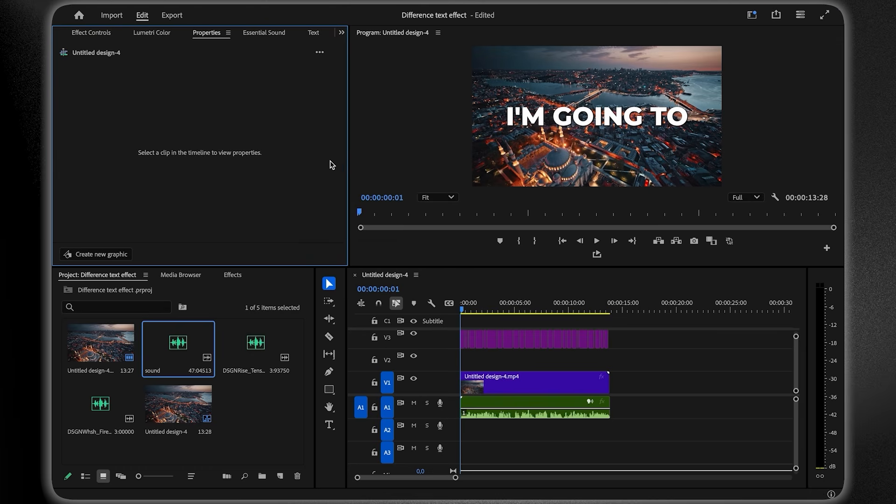
left_click_drag(644, 334, 453, 342)
- Nest the selected caption graphic clips into a nested sequence with the default name
right_click(509, 340)
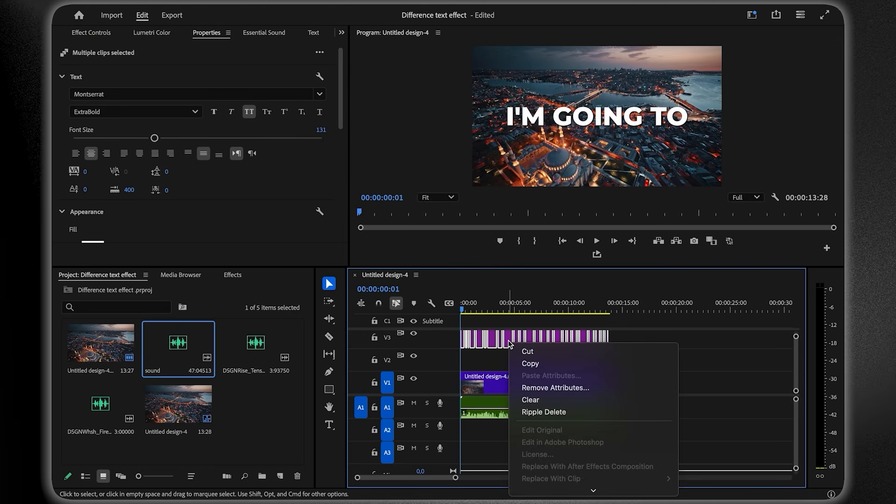
scroll(560, 411, "down", 5)
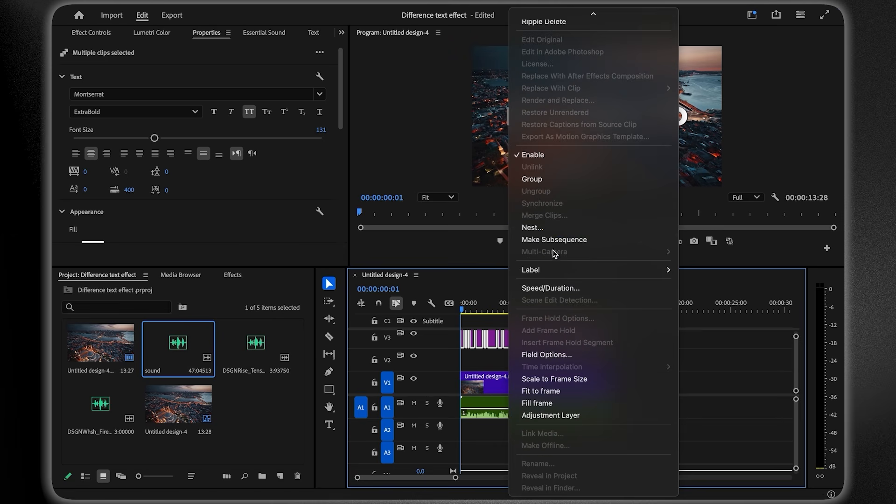
left_click(532, 227)
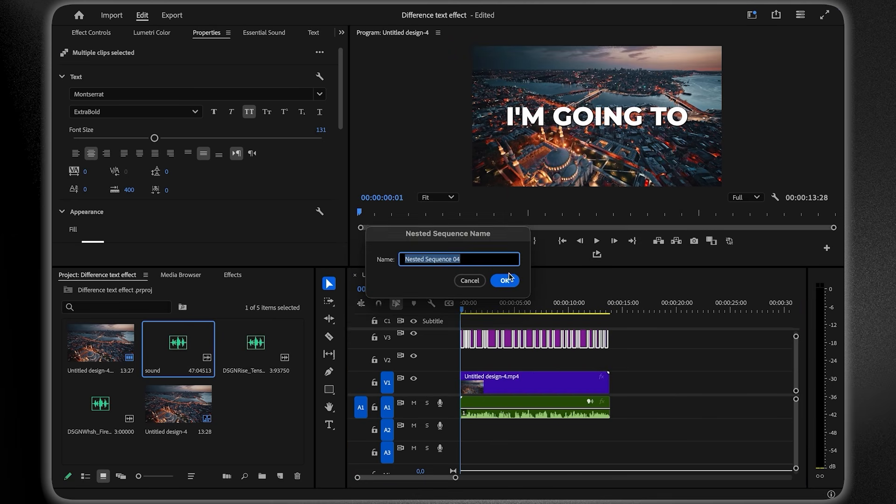
left_click(507, 280)
- Set Nested Sequence 04's Opacity blend mode to Difference and play back to preview it
left_click(520, 334)
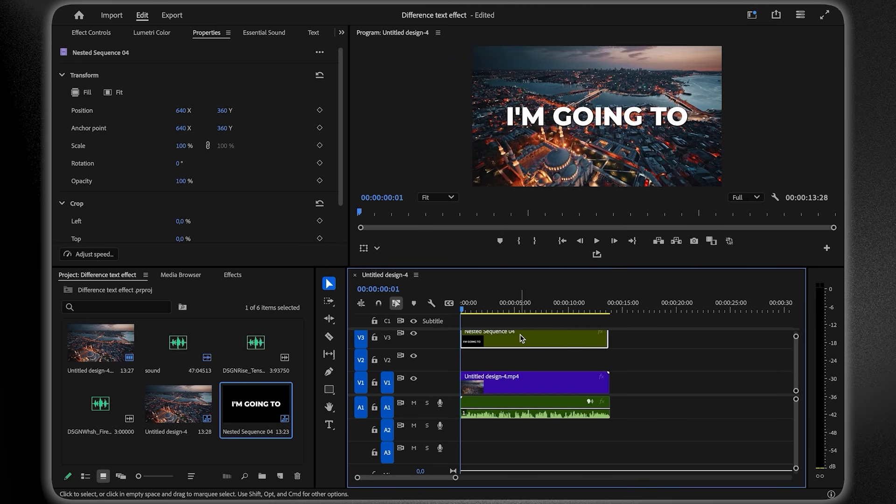
left_click(90, 33)
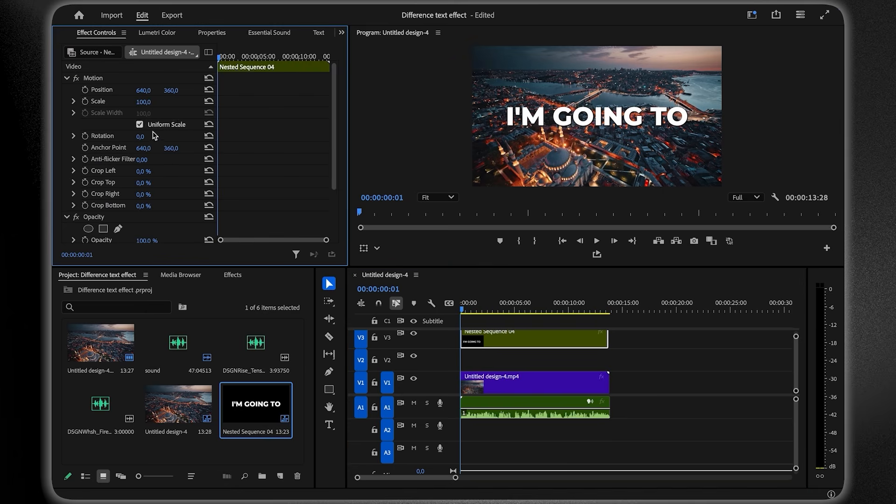
scroll(173, 193, "down", 3)
left_click(172, 193)
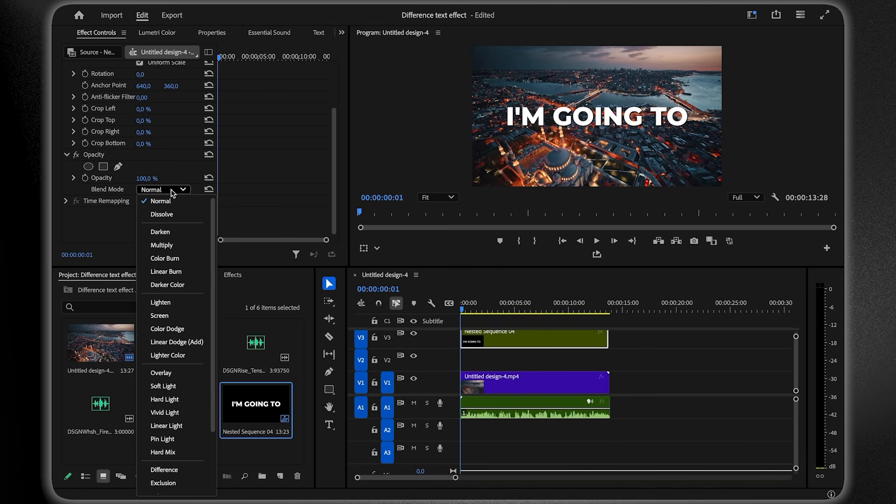
scroll(170, 347, "down", 3)
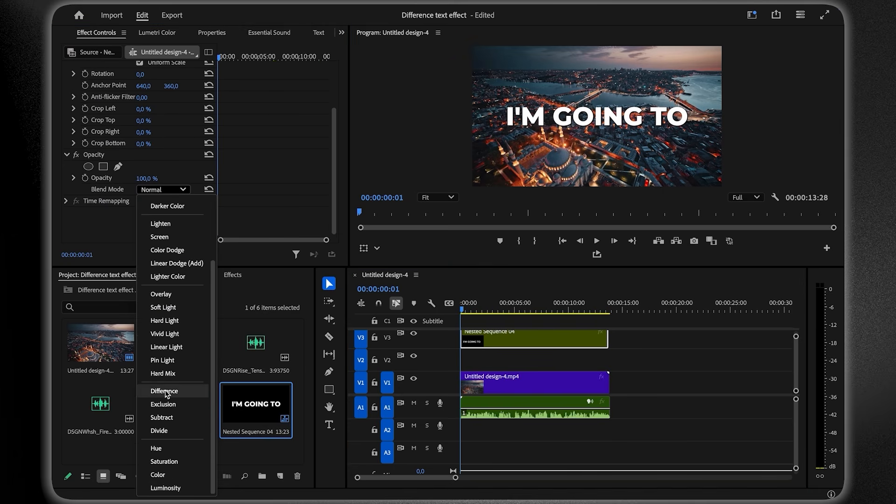
left_click(165, 391)
key("space")
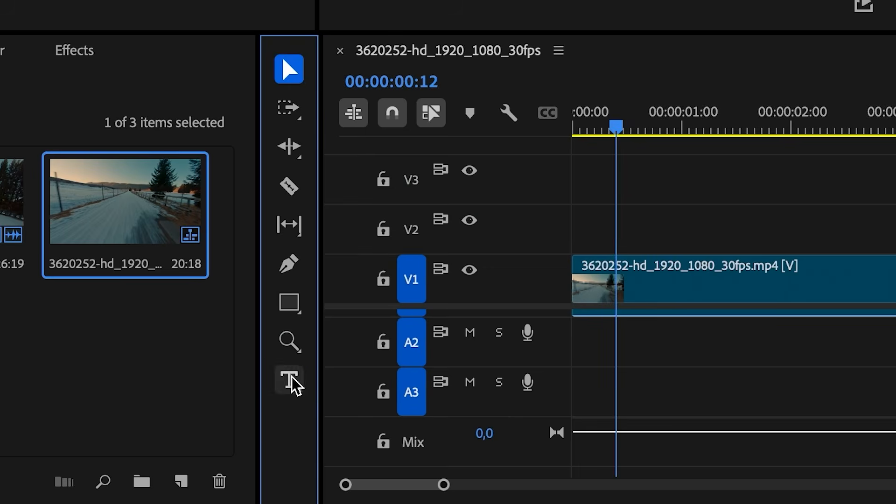
left_click(336, 430)
- Add a '2025' title over the road footage and scale it up
left_click(572, 73)
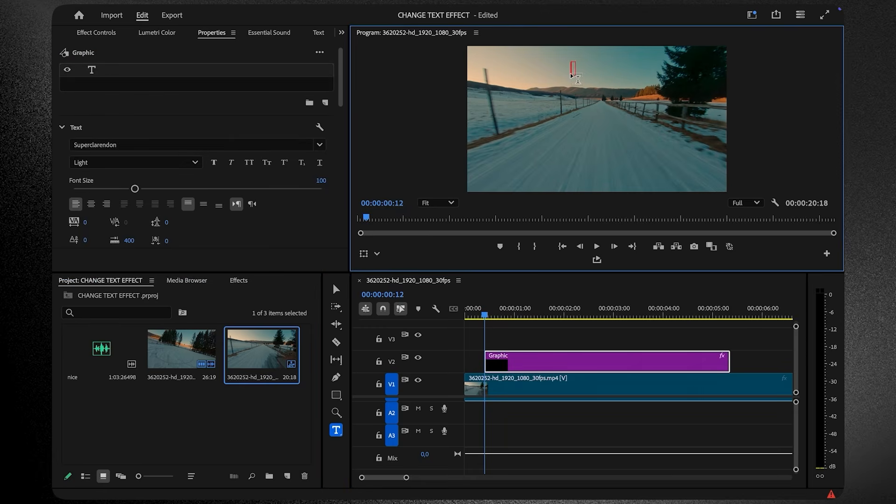
type("202")
type("5")
key("Escape")
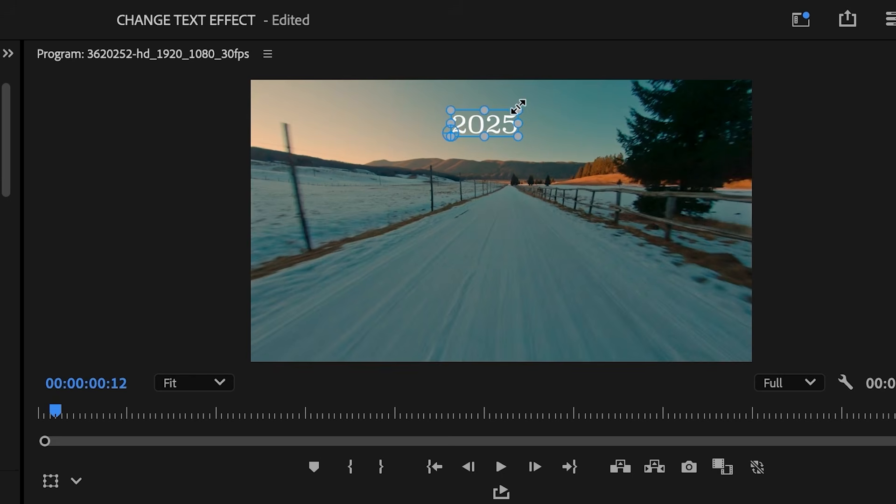
left_click_drag(518, 106, 559, 96)
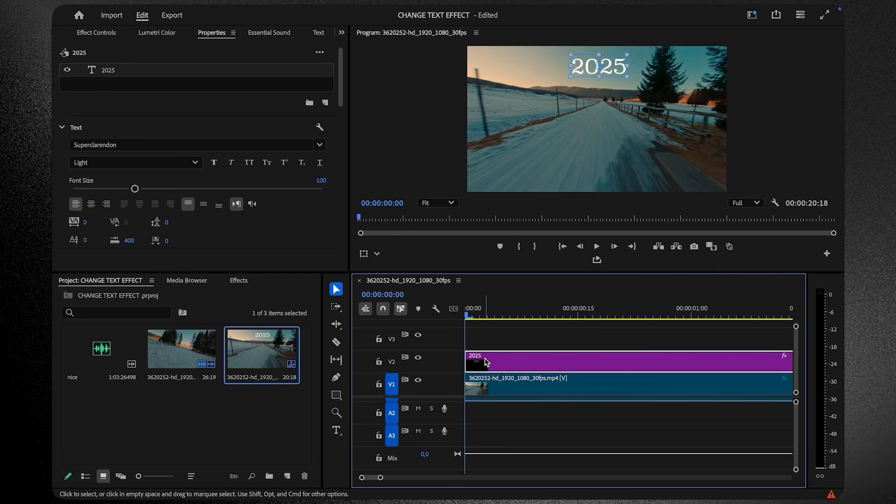
- Razor the start of the 2025 title clip into short pieces a few frames apart
key("Right")
key("Right")
key("Right")
key("c")
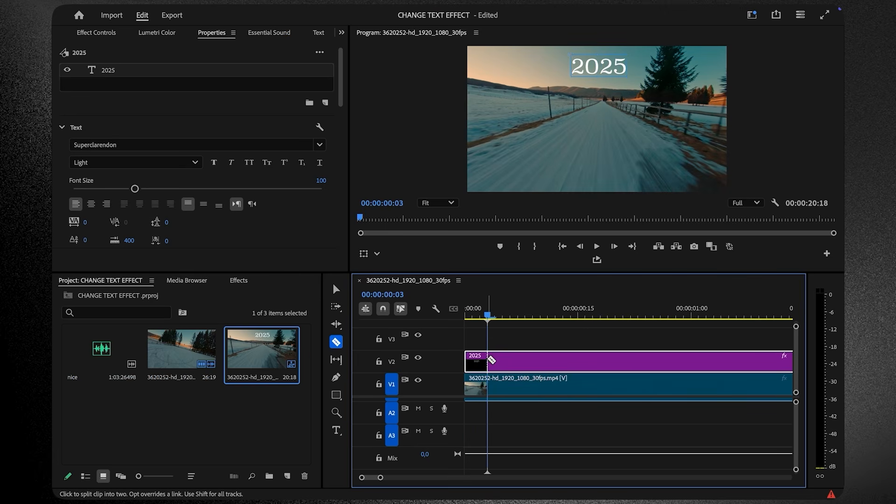
left_click(491, 359)
key("Right")
key("Right")
key("Right")
key("Right")
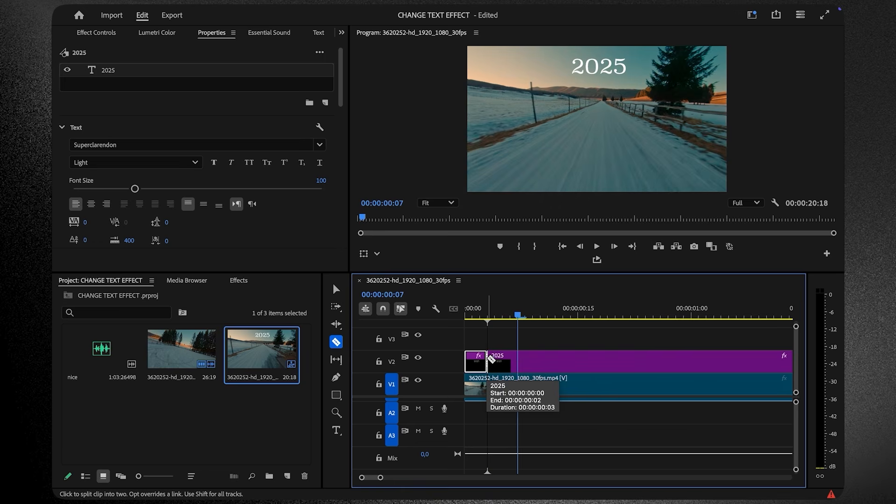
left_click(510, 360)
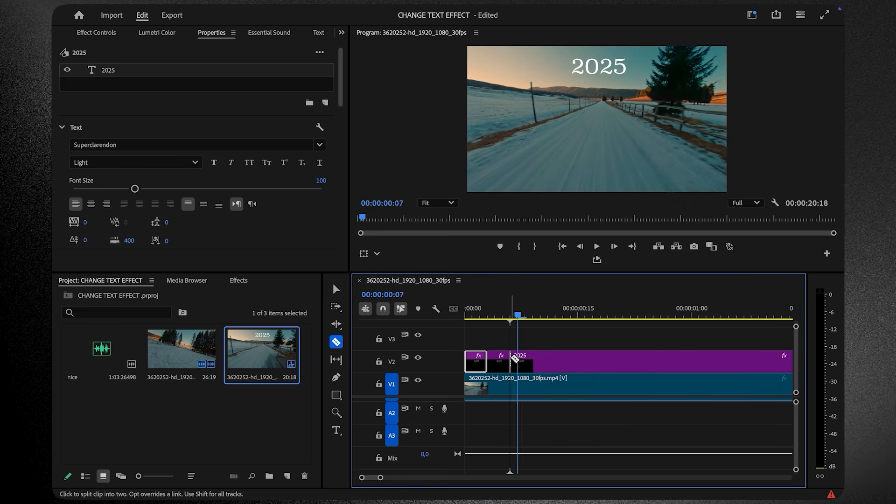
key("Right")
key("Right")
left_click(532, 359)
key("Right")
key("Right")
key("Right")
left_click(554, 359)
key("Right")
key("Right")
key("Right")
left_click(577, 360)
key("Right")
key("Right")
key("Right")
left_click(600, 359)
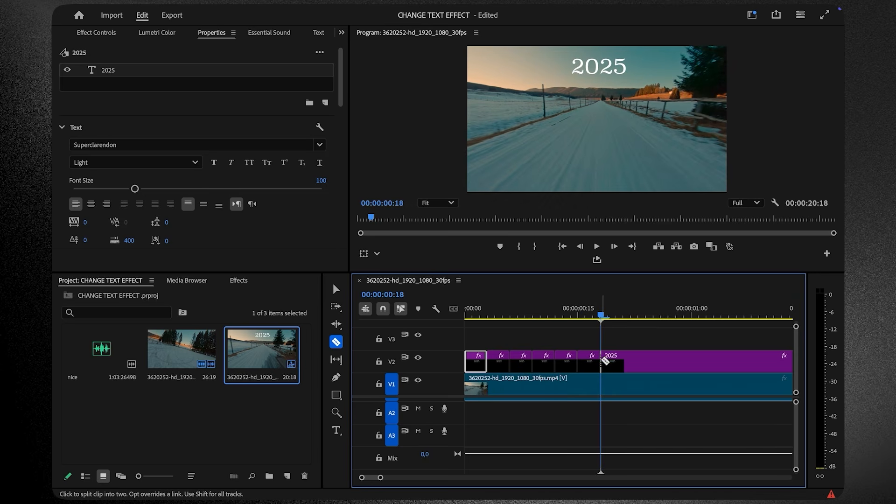
- Give the title pieces different fonts, including Verdana Bold Italic, and Alt-drag a copy onto V3
key("v")
left_click(472, 312)
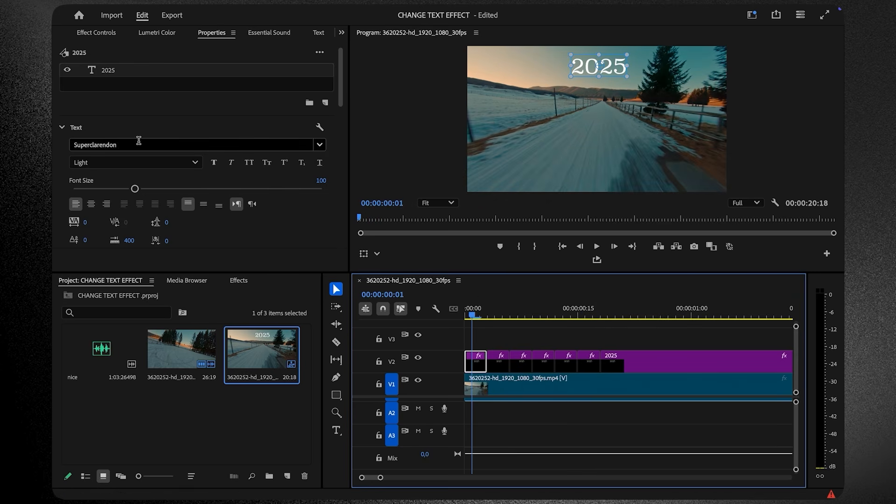
left_click_drag(473, 311, 496, 312)
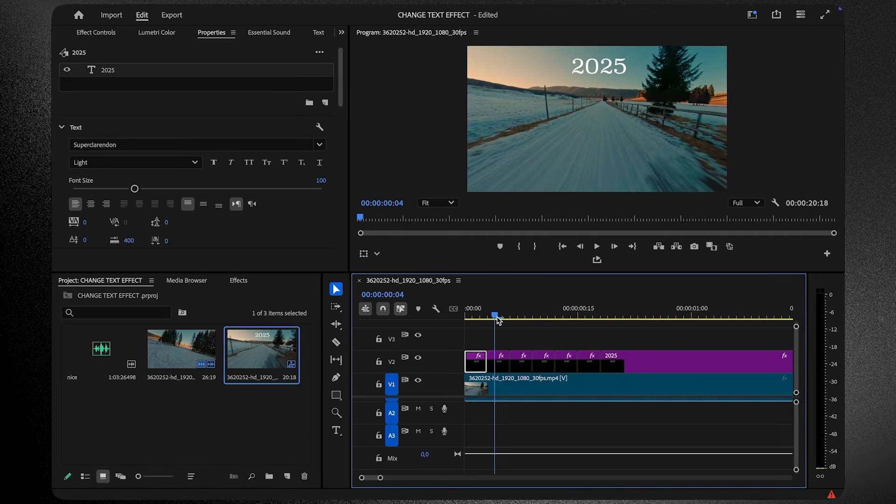
left_click(498, 359)
left_click(102, 70)
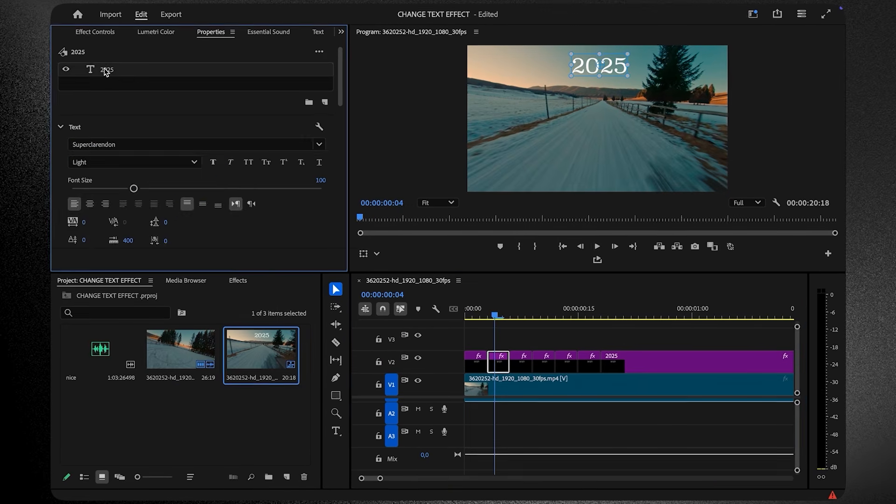
left_click(107, 144)
left_click(120, 290)
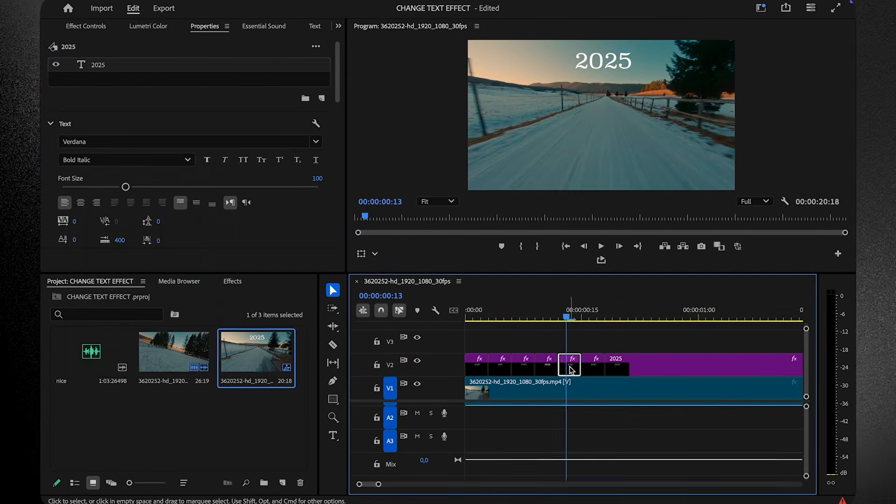
left_click(125, 141)
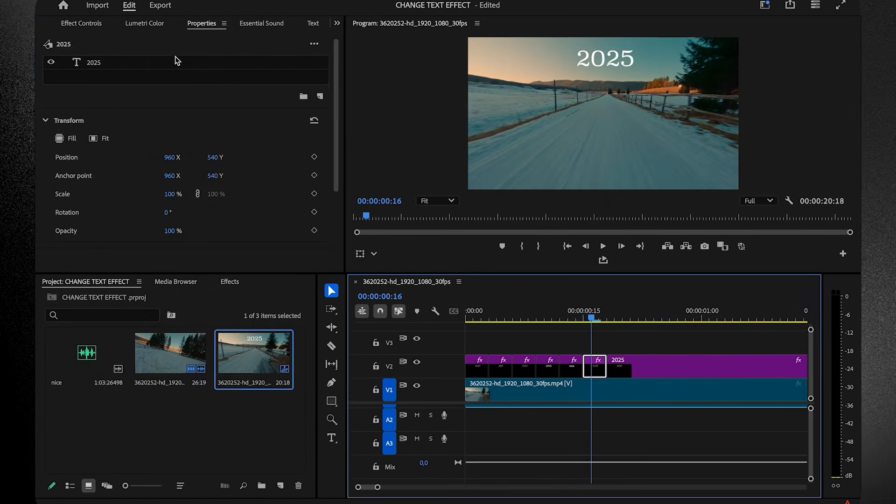
type("mon")
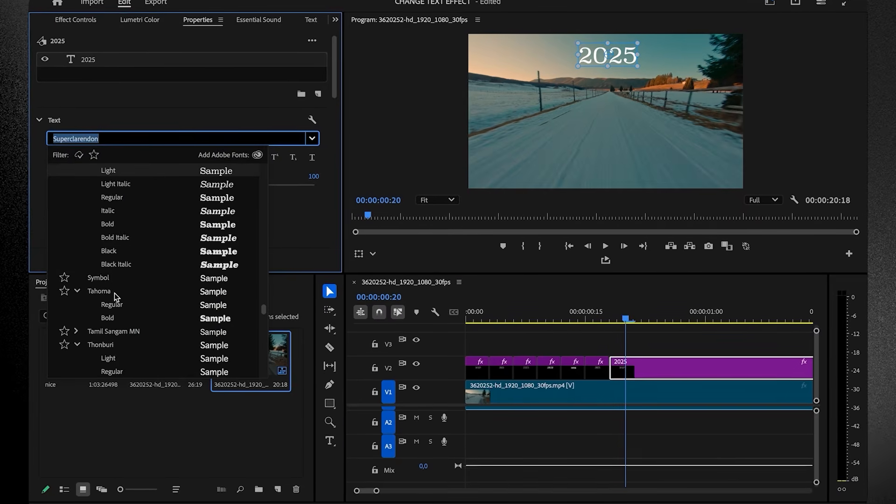
scroll(114, 293, "down", 10)
left_click(167, 170)
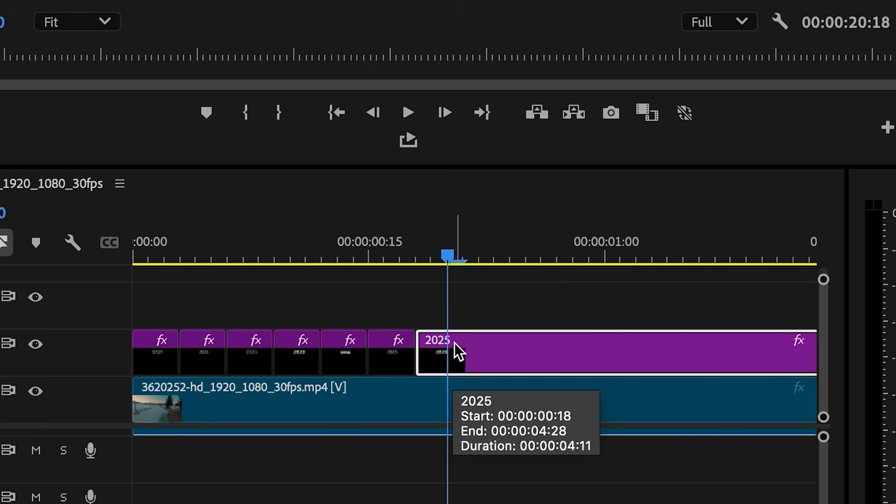
left_click_drag(454, 343, 458, 305)
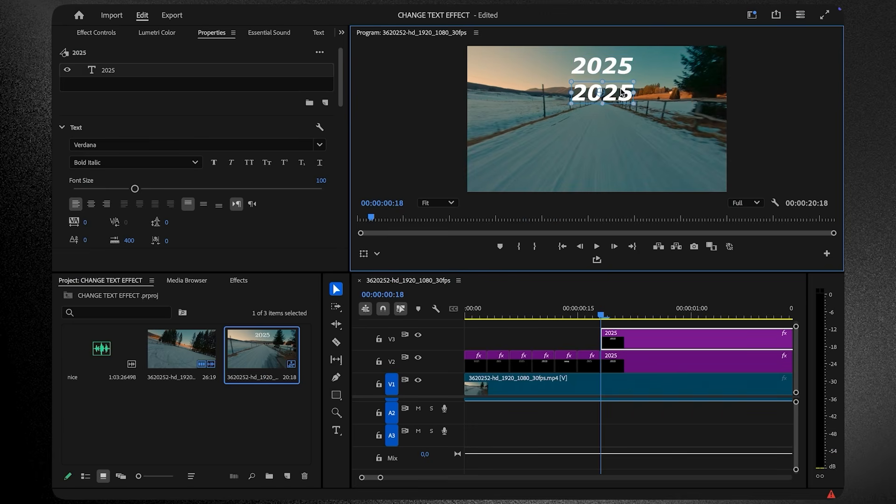
- Retype the upper title copy as IS and change the fonts of its pieces
double_click(592, 94)
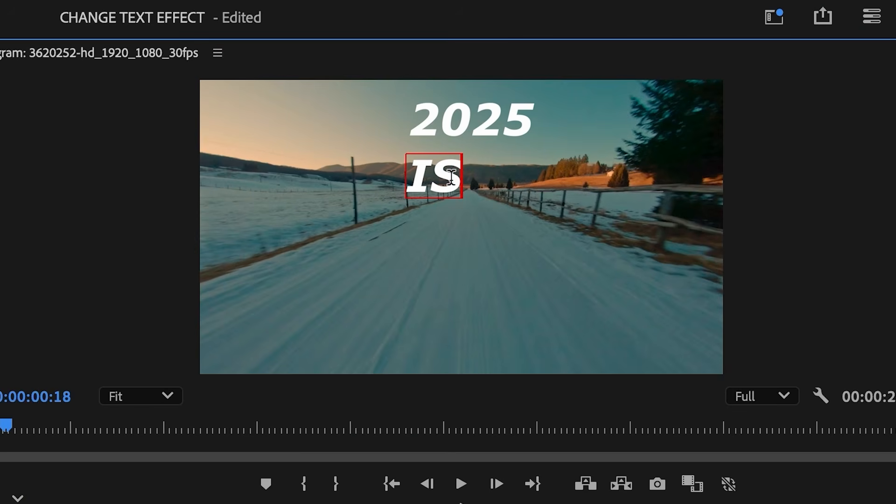
left_click(186, 144)
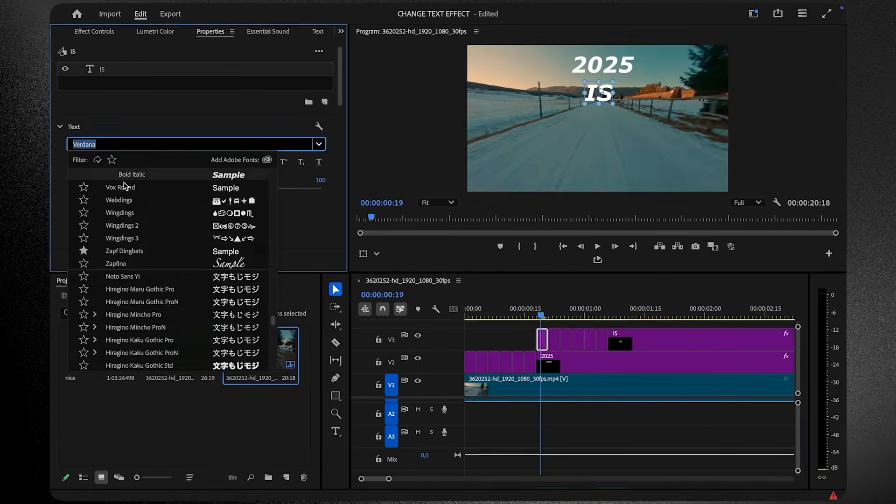
left_click(126, 187)
left_click(566, 339)
left_click(590, 340)
left_click(186, 144)
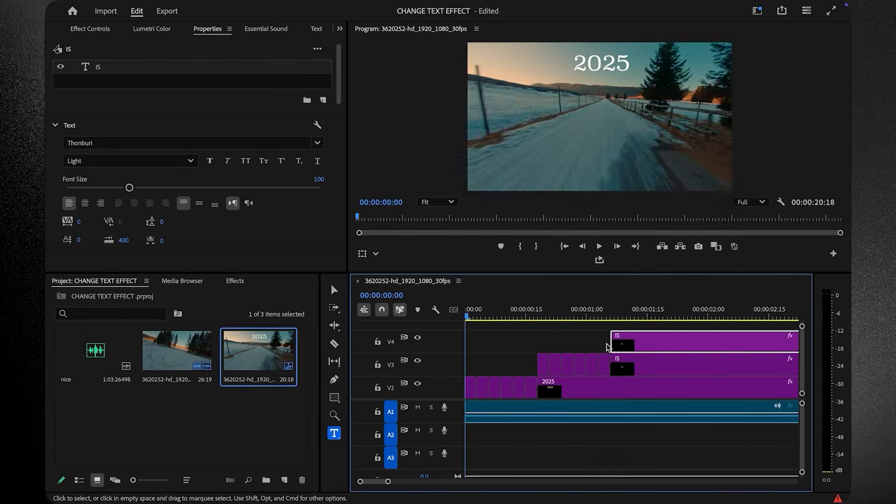
- Cut and refont the YEAR pieces, select all title clips, and return the playhead to the start
key("c")
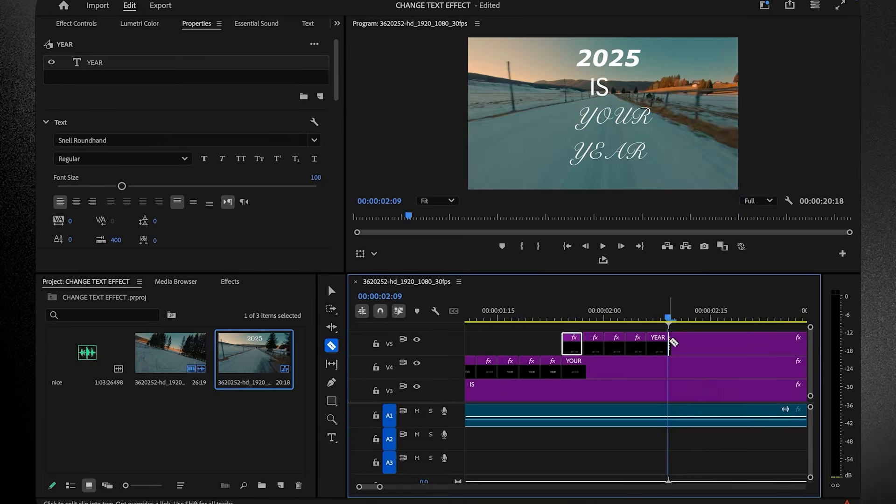
left_click(187, 141)
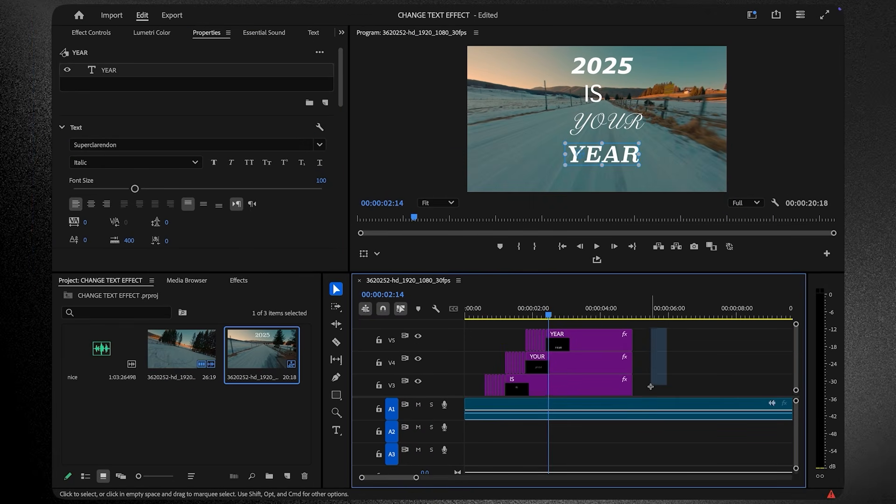
left_click_drag(544, 366, 523, 366)
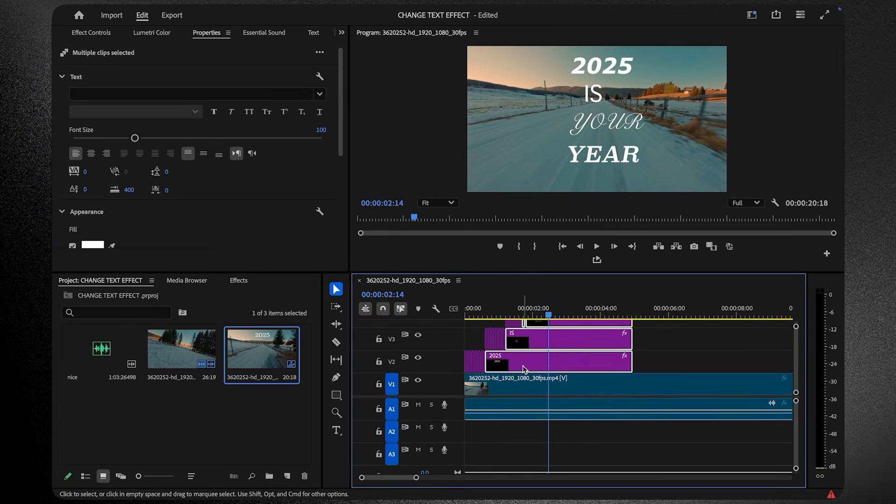
left_click_drag(549, 316, 429, 322)
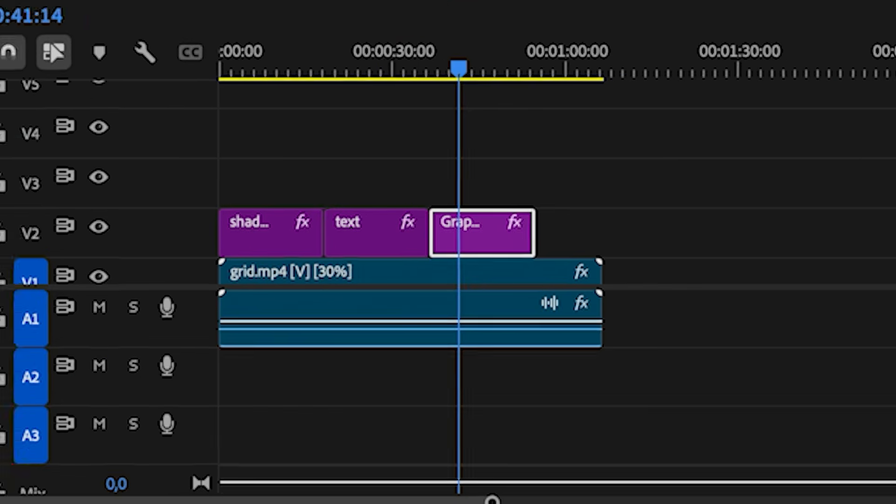
- Rename the graphic clip to effect and stack shadow on V4 and text on V3 at 0:00
left_click(569, 354)
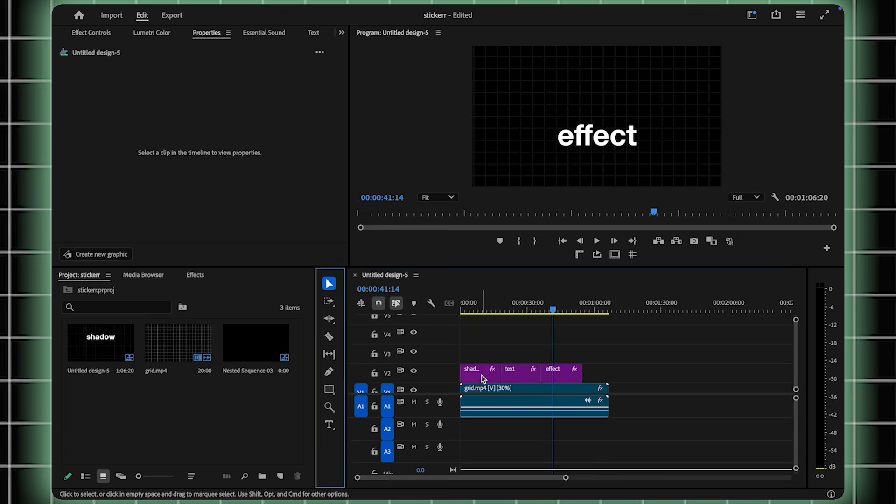
left_click_drag(249, 218, 257, 133)
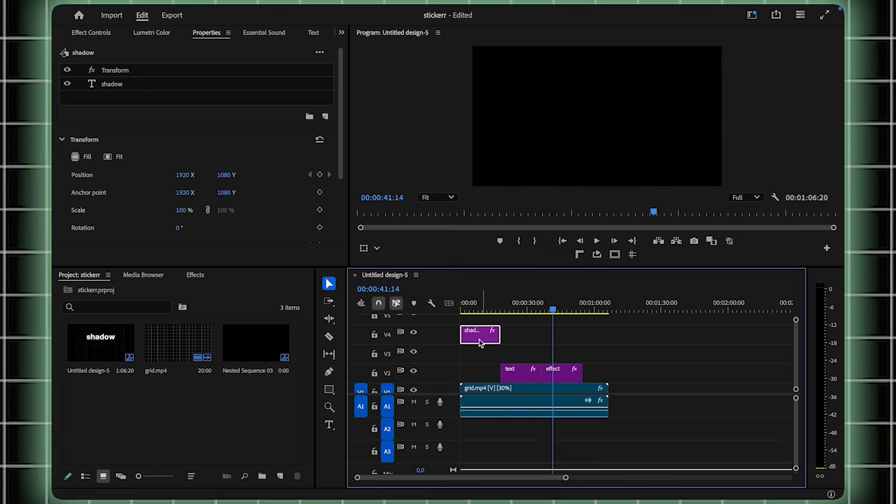
left_click_drag(522, 380, 470, 373)
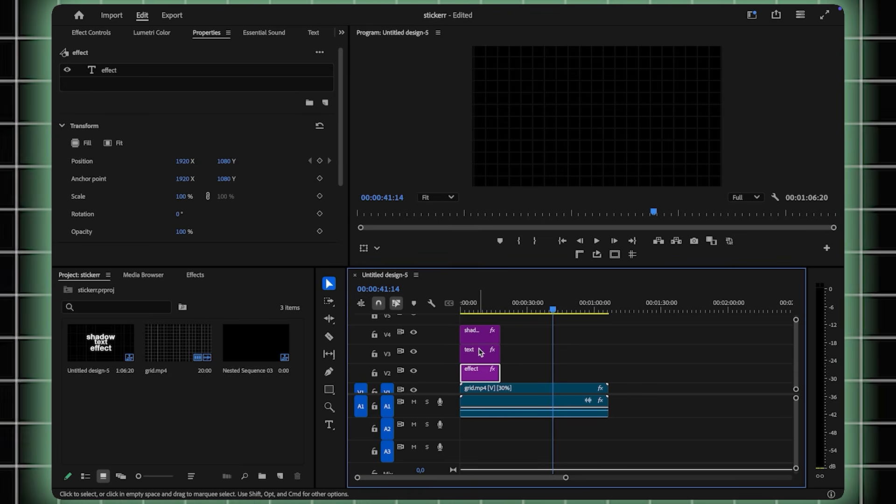
- Select the text clip at the sequence start and bring up its Opacity settings in Effect Controls
left_click(468, 308)
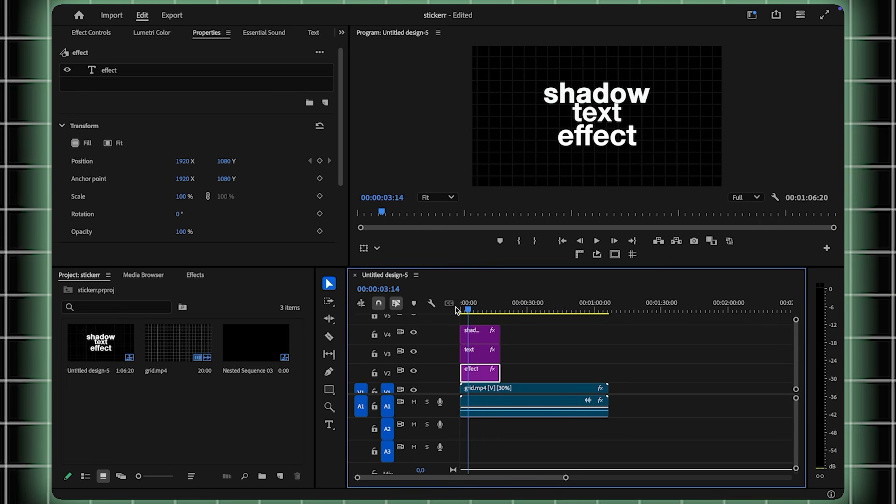
left_click(461, 310)
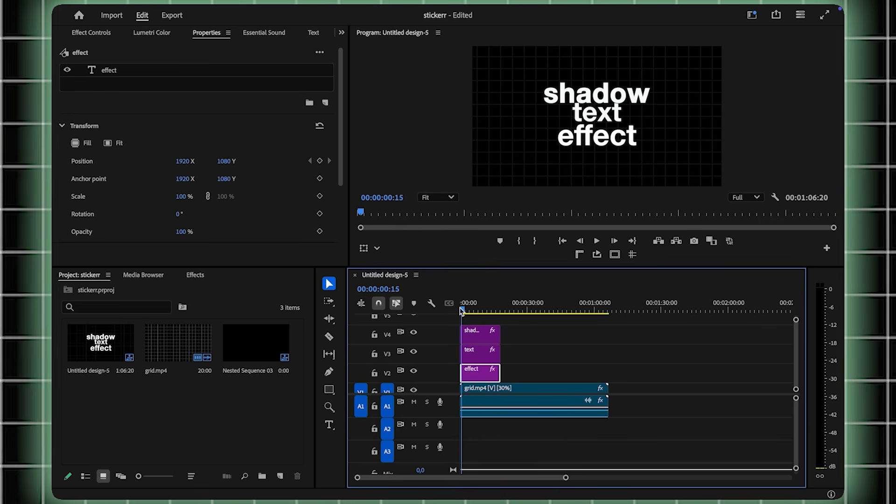
left_click(480, 353)
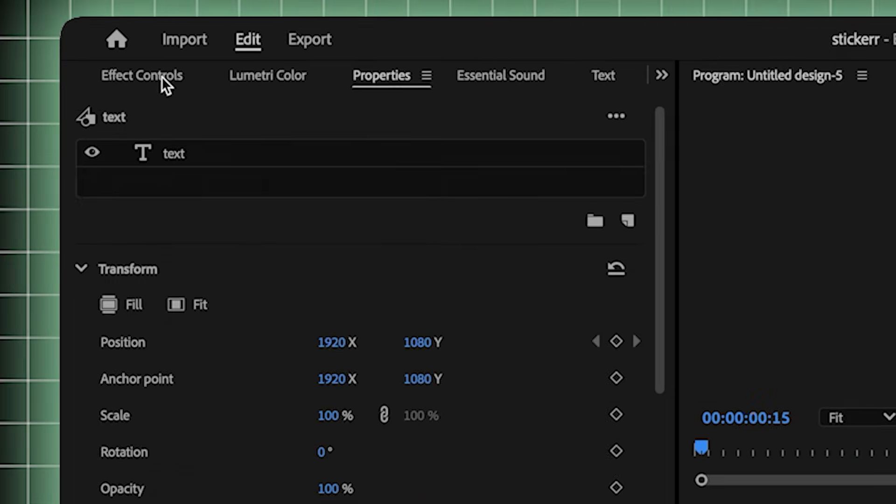
left_click(162, 76)
scroll(307, 420, "down", 4)
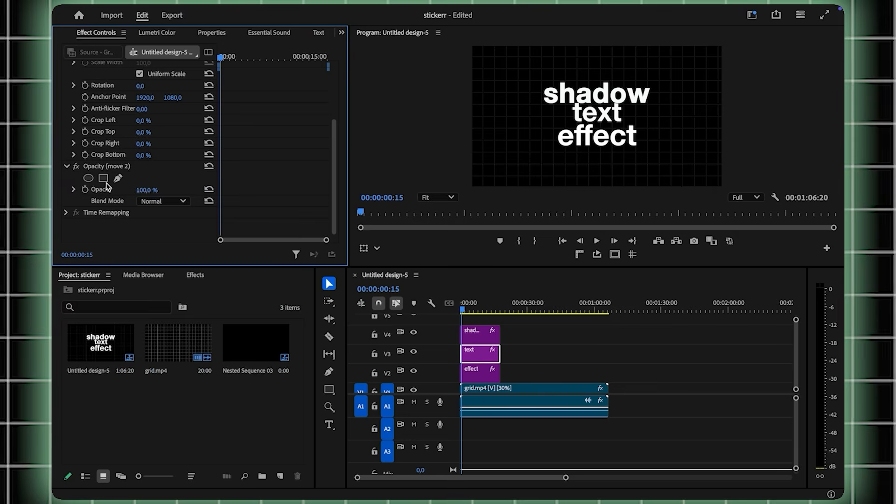
- Add a rectangle opacity mask to the text clip, move it over shadow, feather and invert it
left_click(104, 179)
left_click_drag(527, 372, 529, 286)
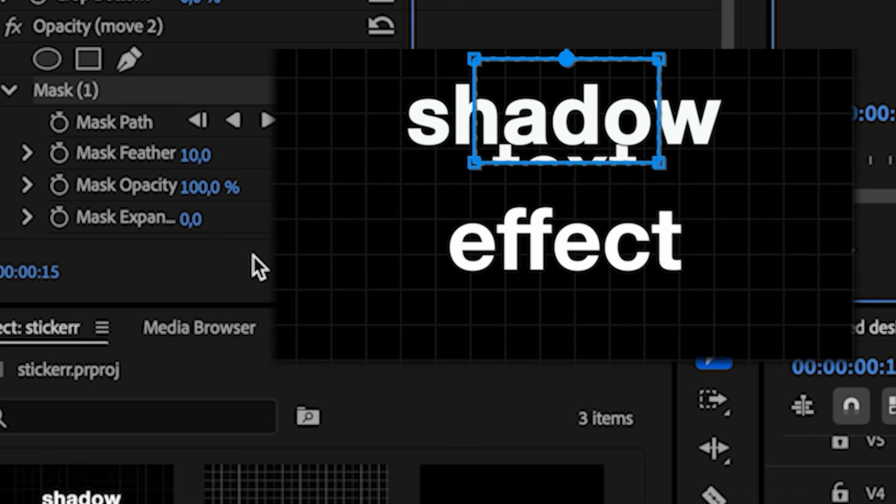
left_click_drag(196, 155, 251, 155)
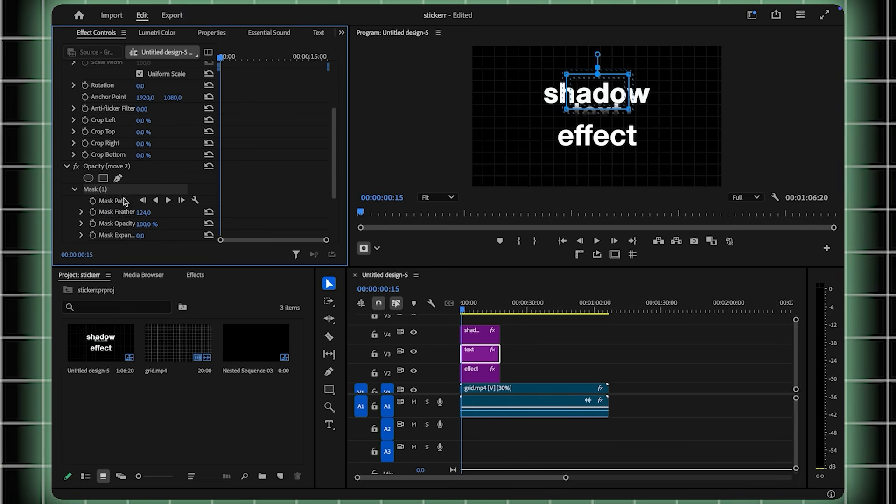
scroll(164, 227, "down", 2)
left_click(140, 204)
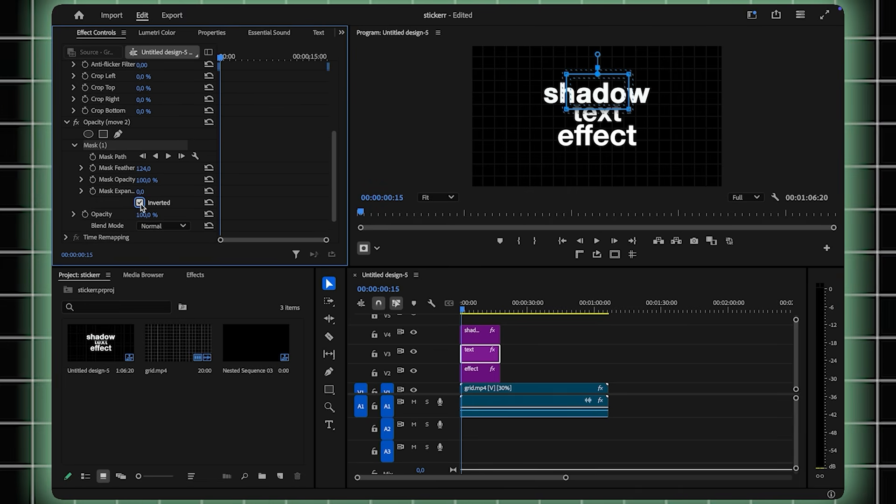
left_click(476, 374)
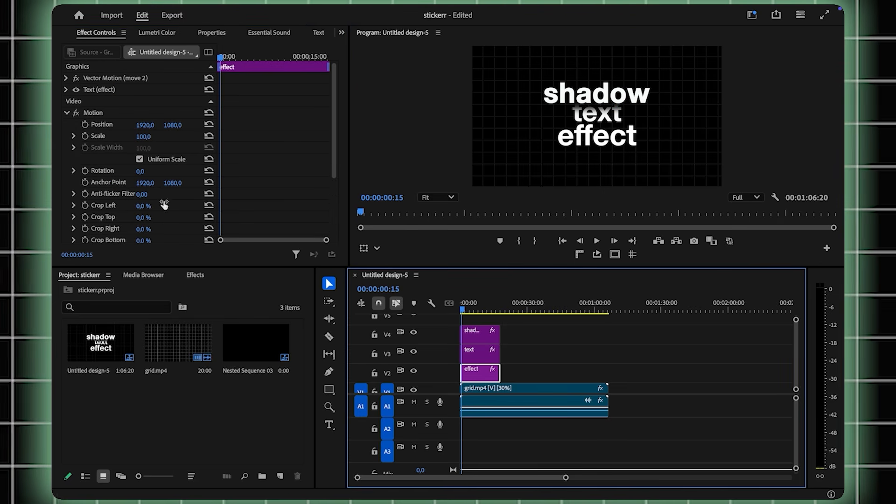
scroll(164, 204, "down", 4)
- Add a rectangle mask to the effect clip, reshape it into a trapezoid over the words, feather and invert it
left_click(104, 179)
left_click_drag(565, 135, 553, 137)
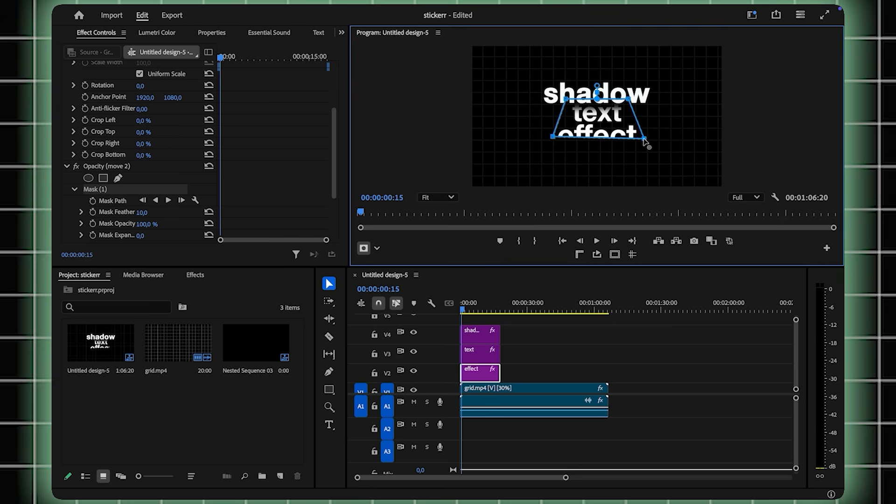
left_click_drag(600, 122, 603, 114)
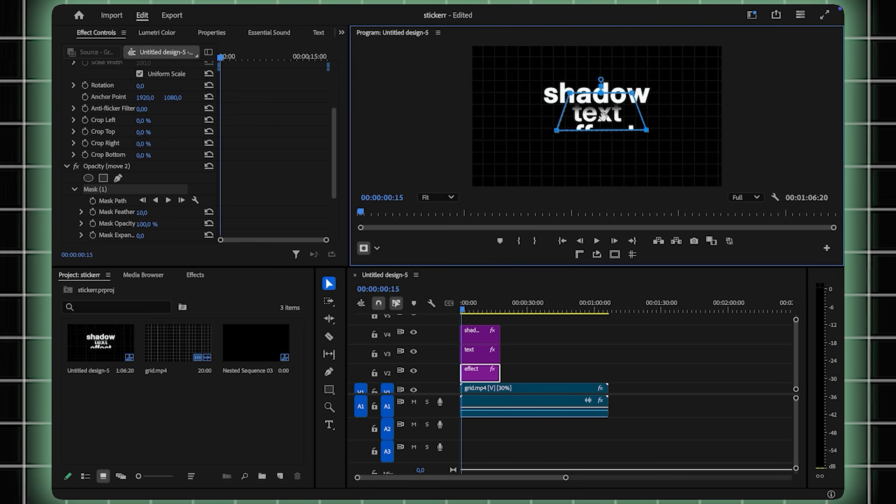
left_click_drag(141, 213, 151, 212)
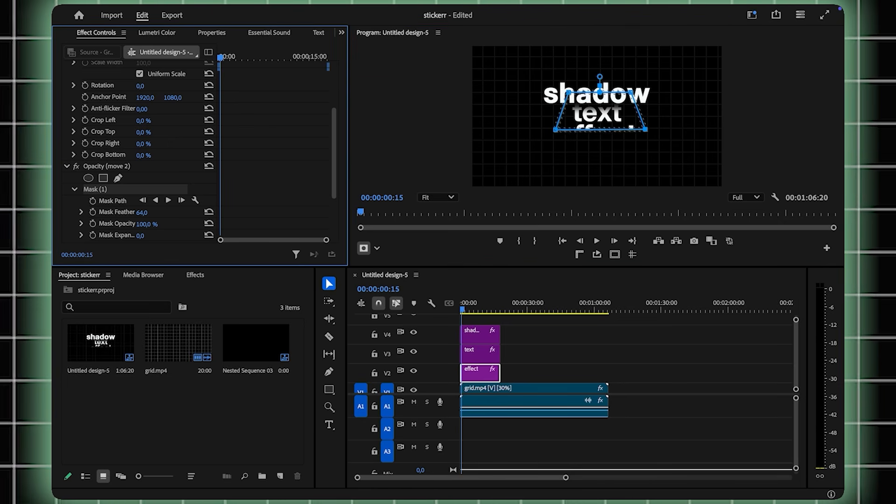
left_click(589, 111)
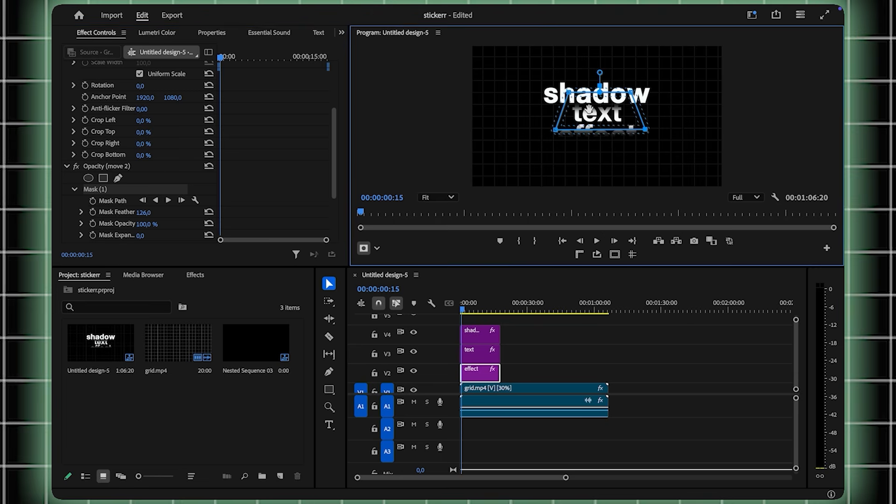
scroll(185, 220, "down", 3)
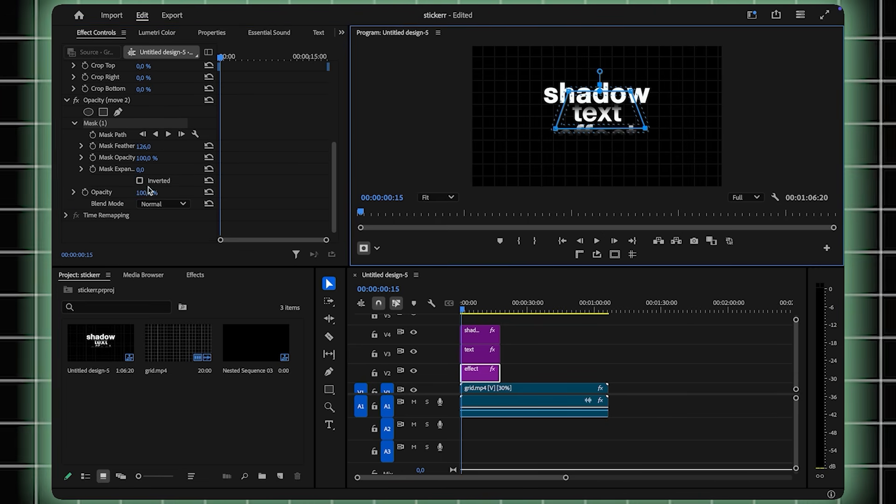
left_click(140, 181)
left_click(597, 99)
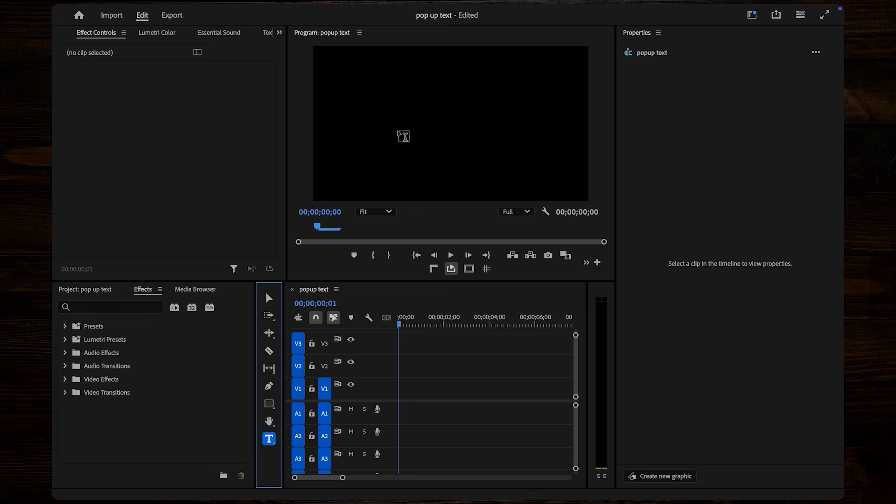
- Start a new text box in the empty popup text sequence's frame
left_click(402, 135)
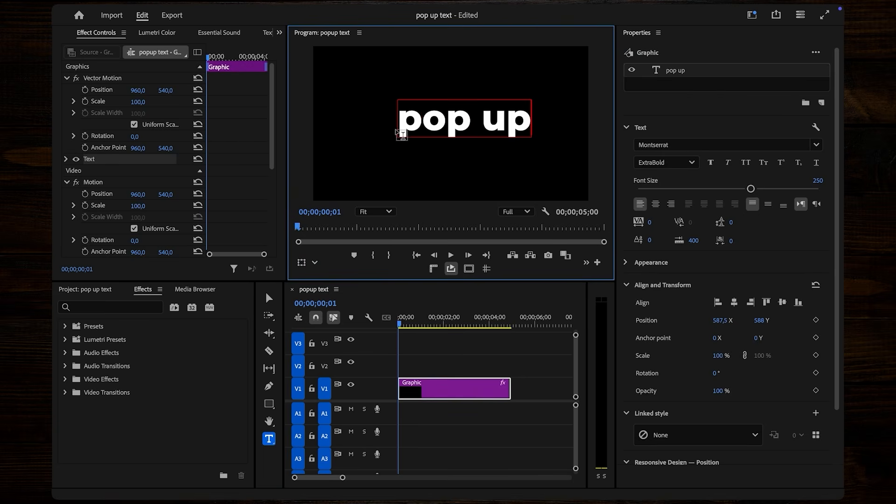
- Centre the pop up title horizontally and vertically, then apply the Transform effect to it
left_click(733, 302)
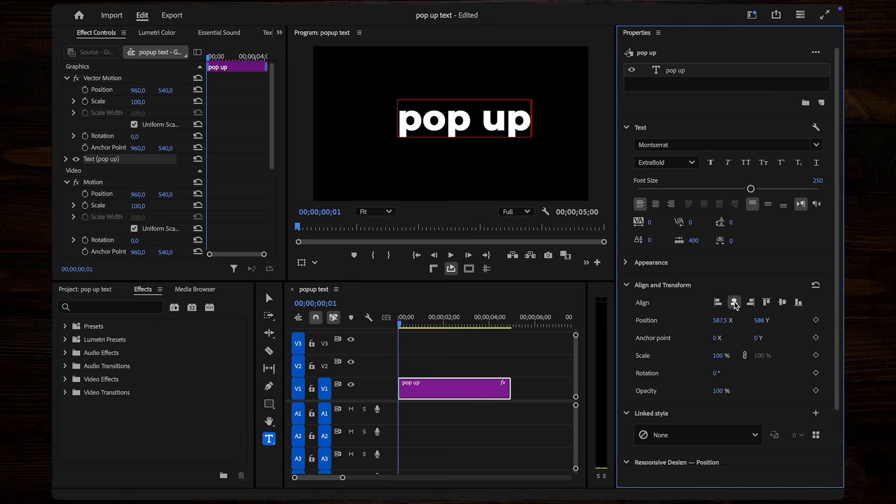
left_click(783, 304)
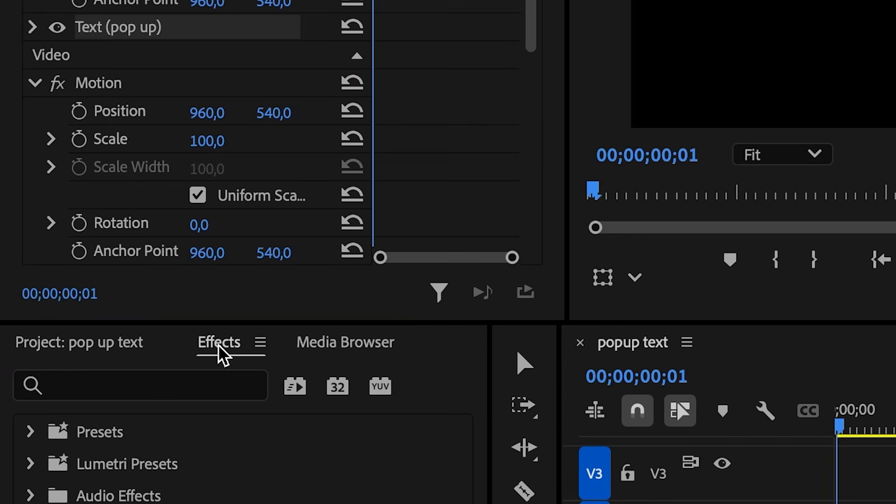
left_click(143, 290)
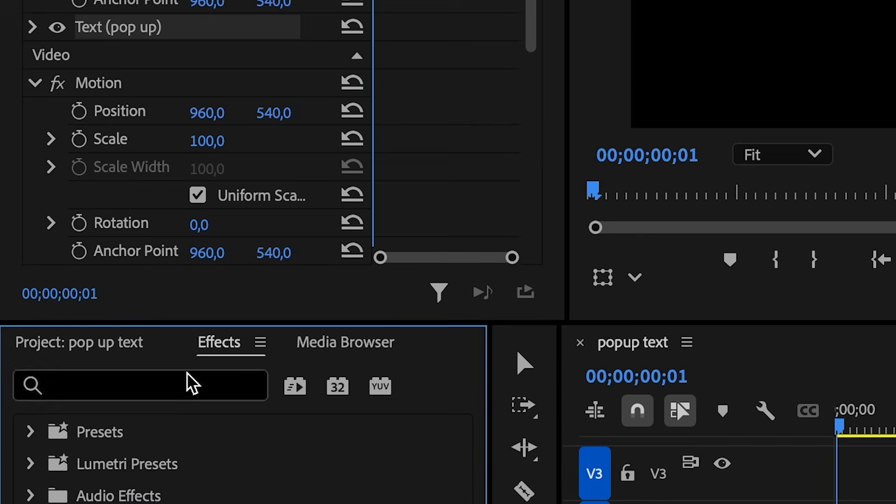
left_click(192, 384)
type("tran")
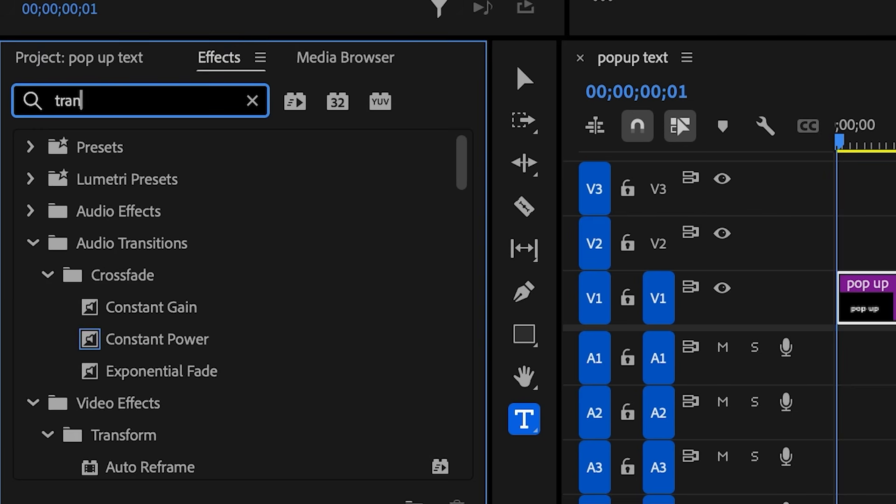
type("sform")
left_click_drag(140, 464, 868, 304)
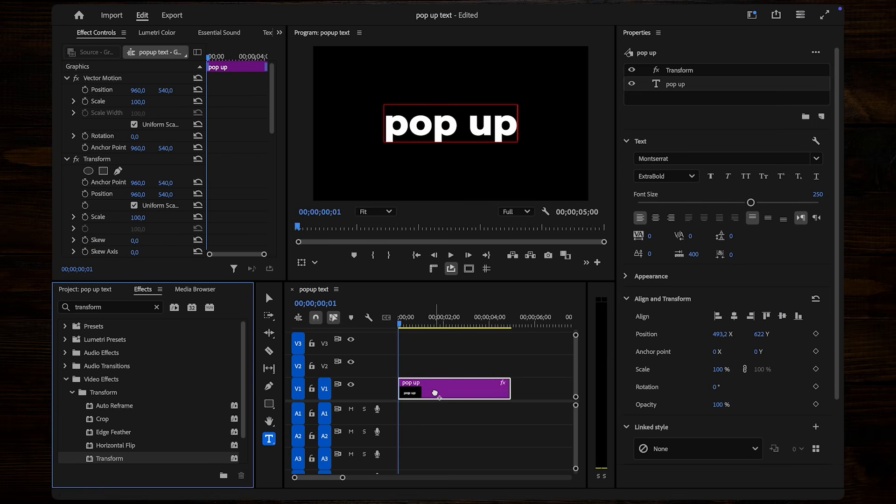
- Keyframe non-uniform Scale Width 1, 125, 100 three frames apart, with shutter angle 360
left_click(399, 322)
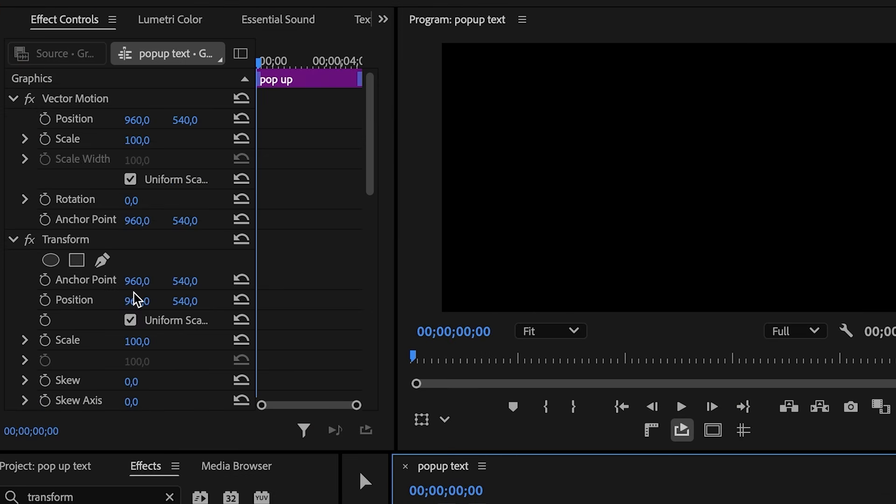
scroll(137, 191, "down", 4)
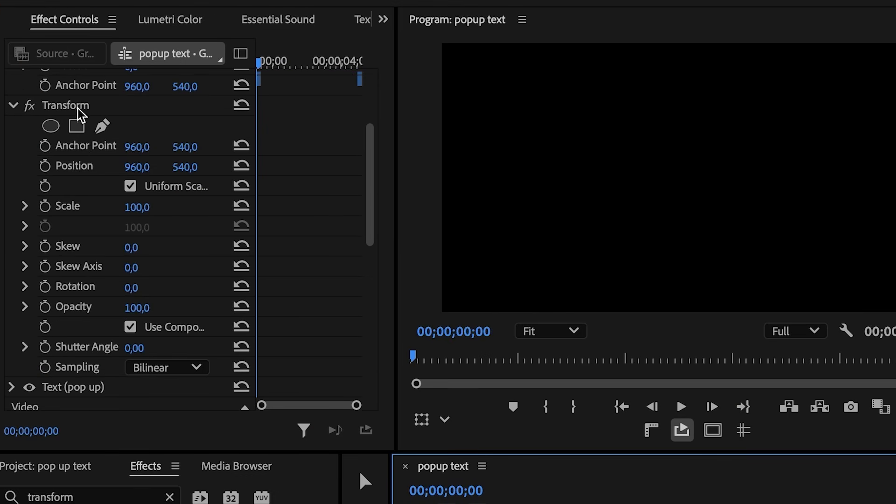
left_click(132, 188)
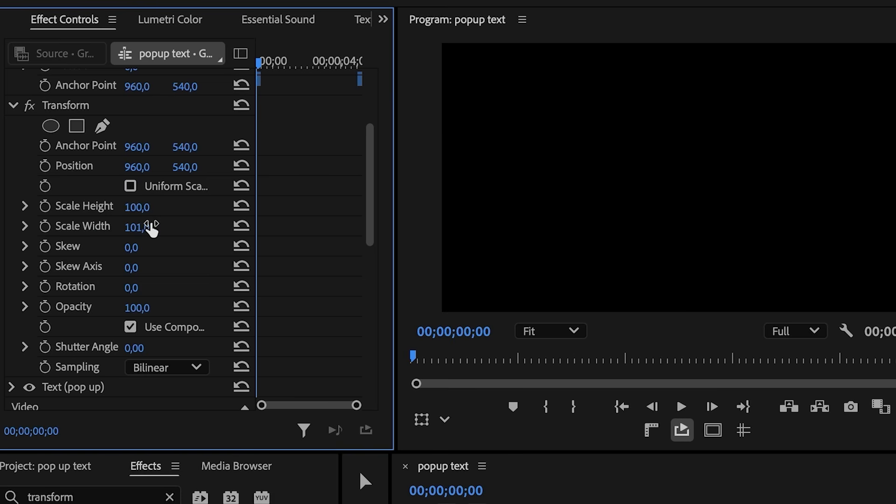
type("1")
left_click(45, 226)
key("Right")
key("Right")
key("Right")
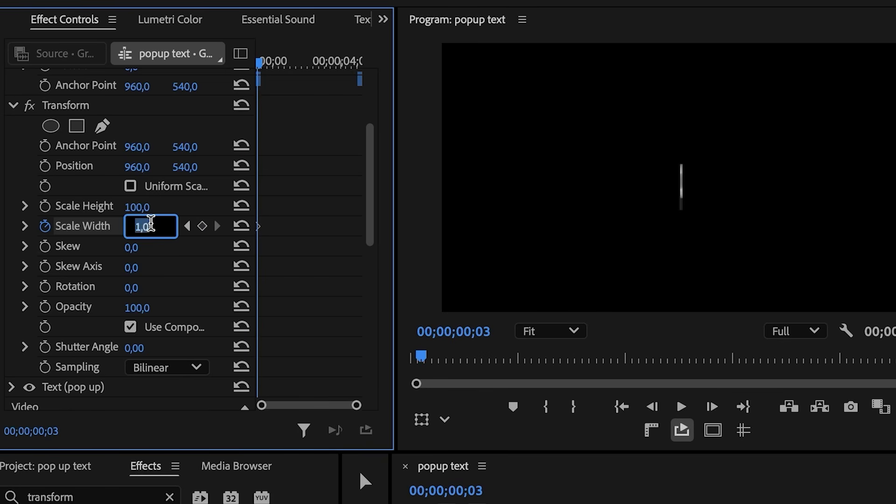
key("Return")
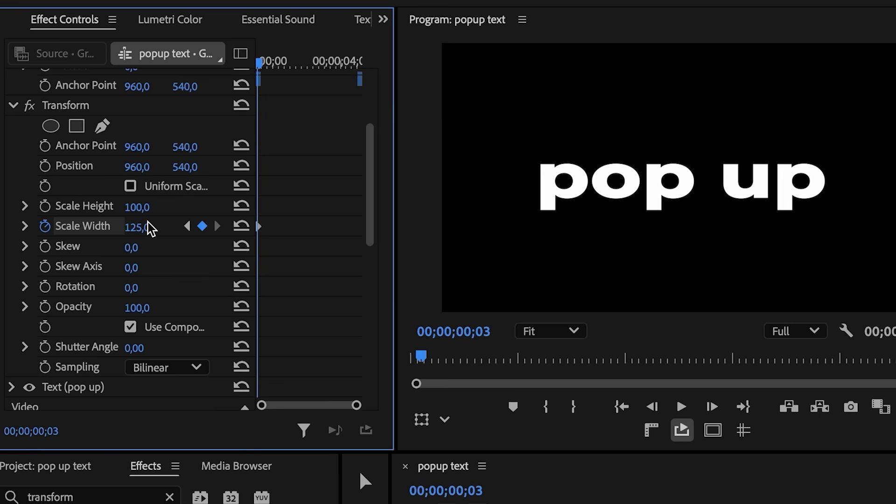
key("Right")
key("Right")
key("Right")
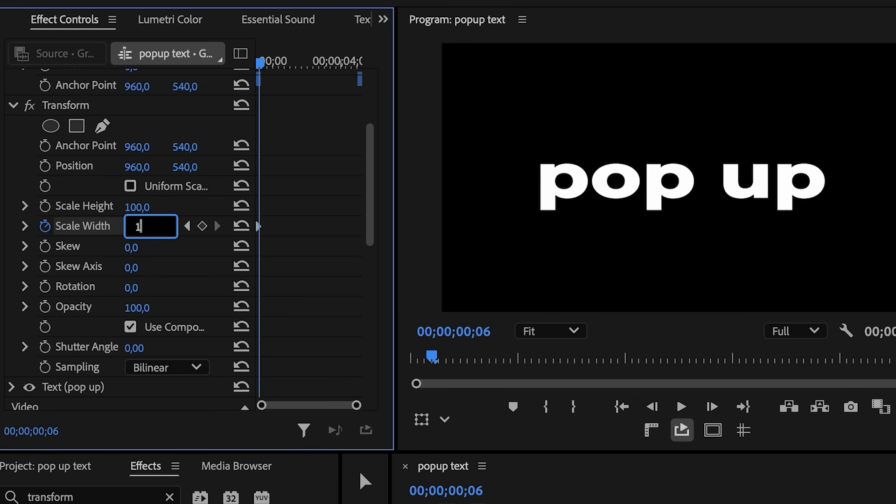
key("Return")
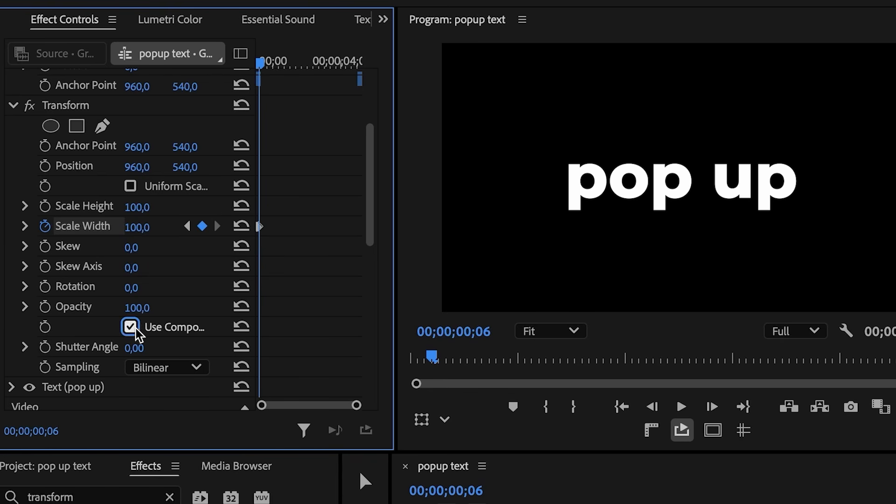
type("360")
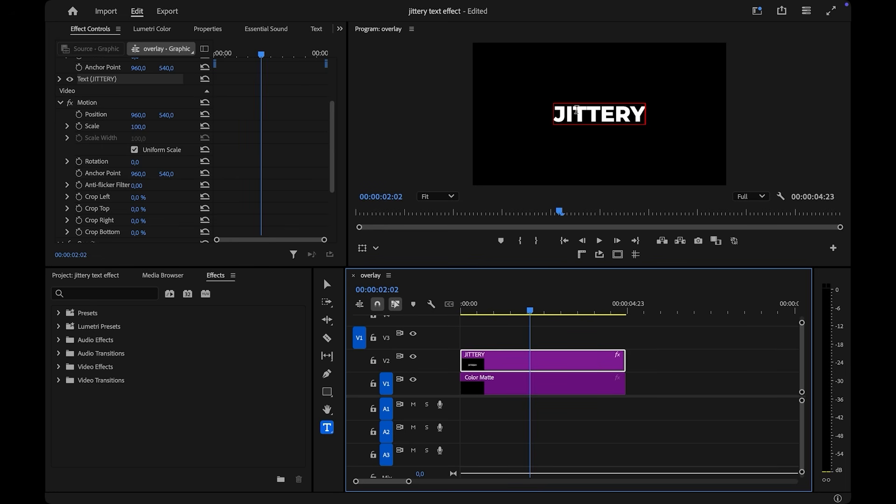
- Apply Turbulent Displace to the JITTERY clip and keyframe Evolution from its start to its last frame
left_click(140, 295)
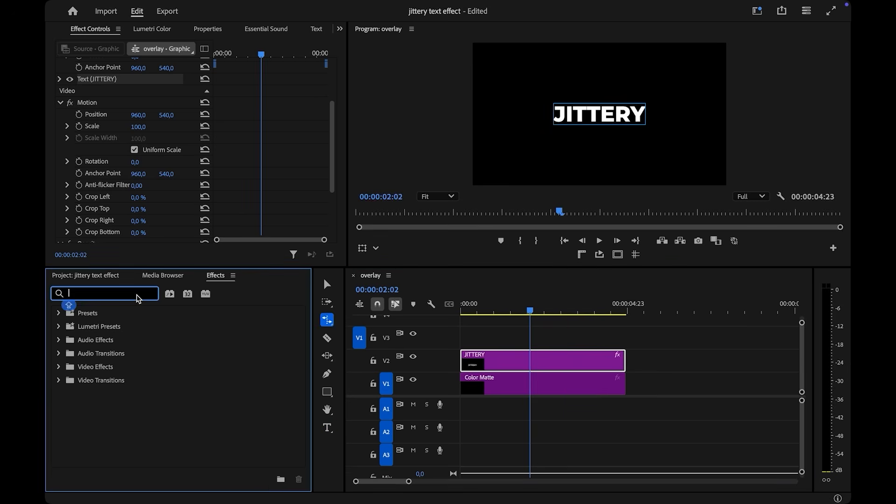
type("TUR")
left_click_drag(131, 410, 537, 361)
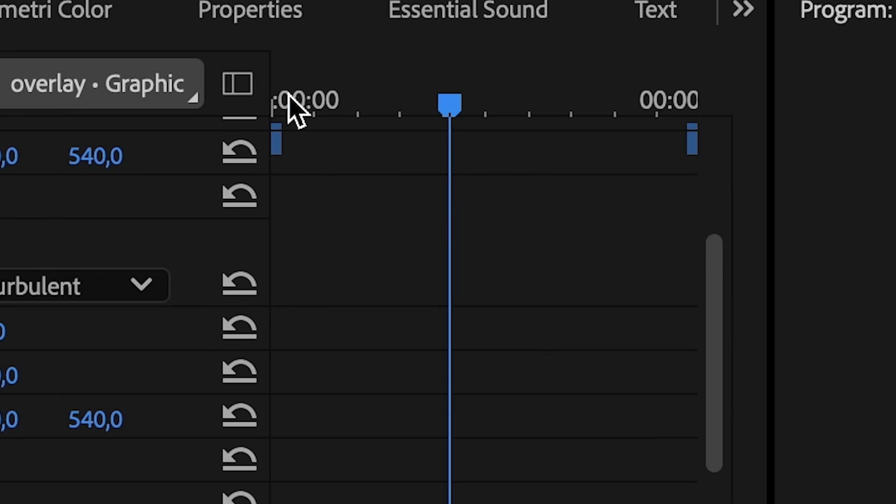
left_click(213, 52)
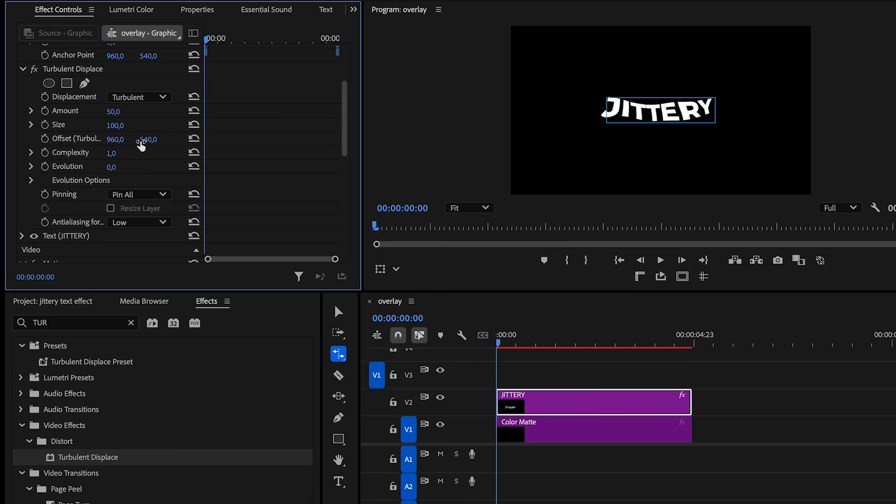
left_click(45, 167)
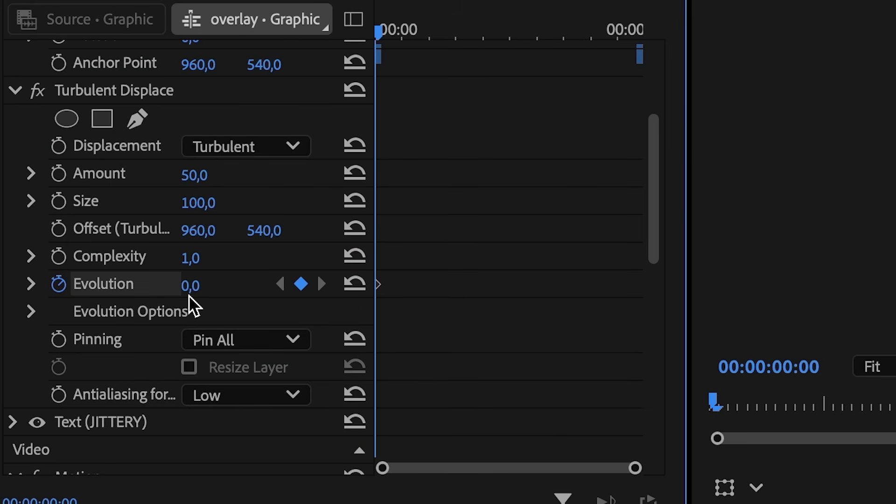
left_click_drag(378, 31, 663, 43)
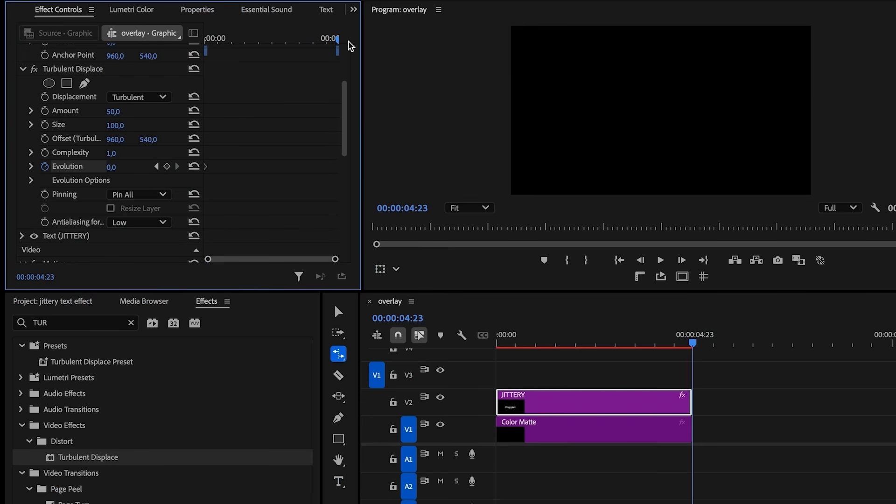
key("Left")
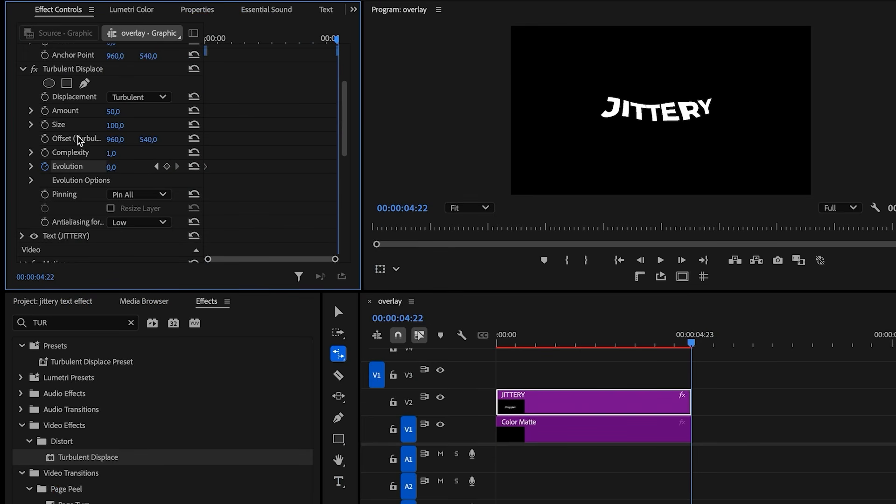
left_click(109, 166)
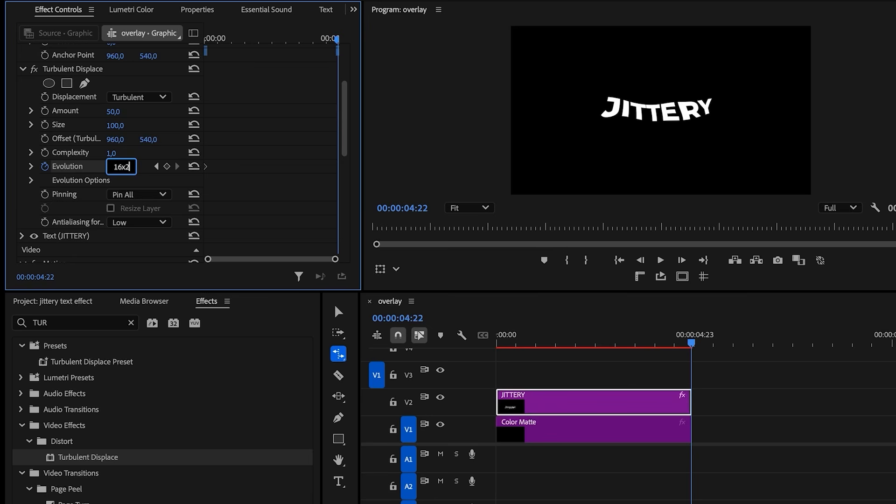
key("Return")
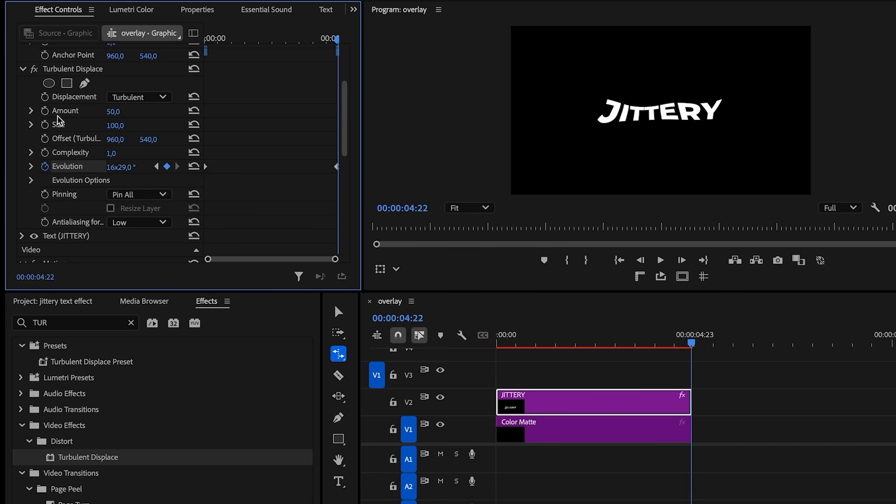
- Set Turbulent Displace Amount to 10 and Size to 10
left_click(111, 111)
type("10")
key("Tab")
type("10")
key("Return")
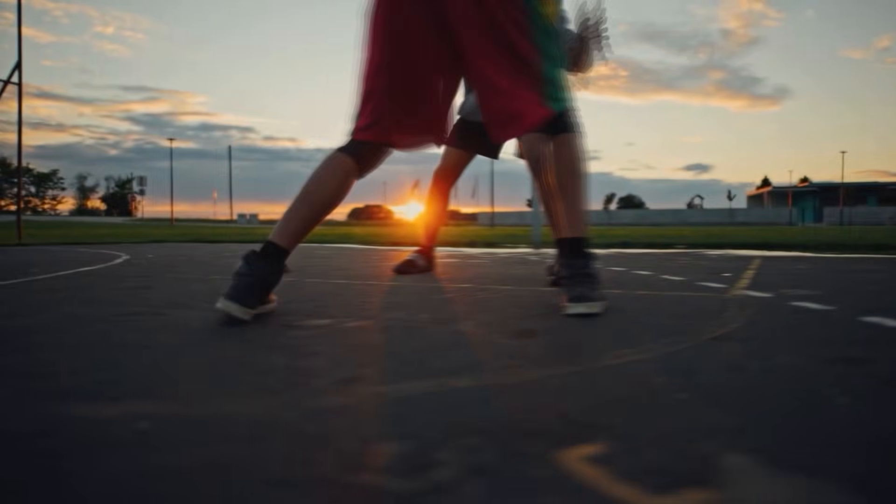
- Apply the Echo and Posterize Time effects to the basketball clip
left_click(146, 293)
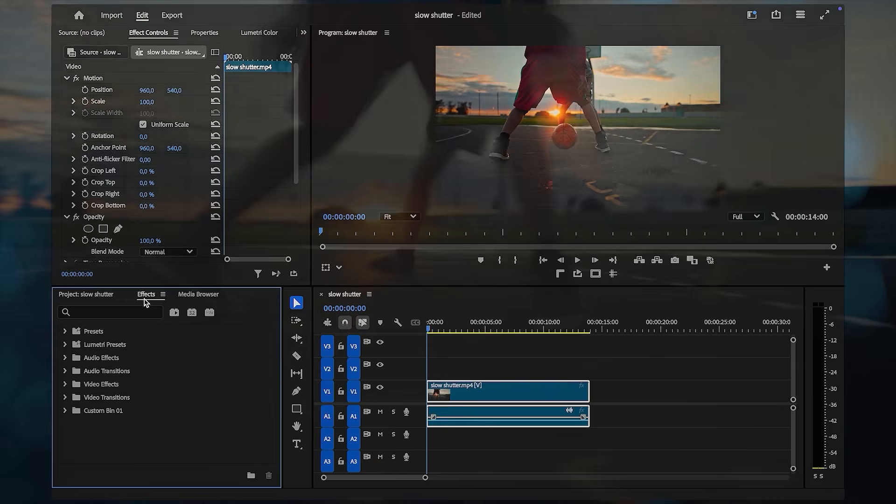
left_click(103, 312)
type("ech")
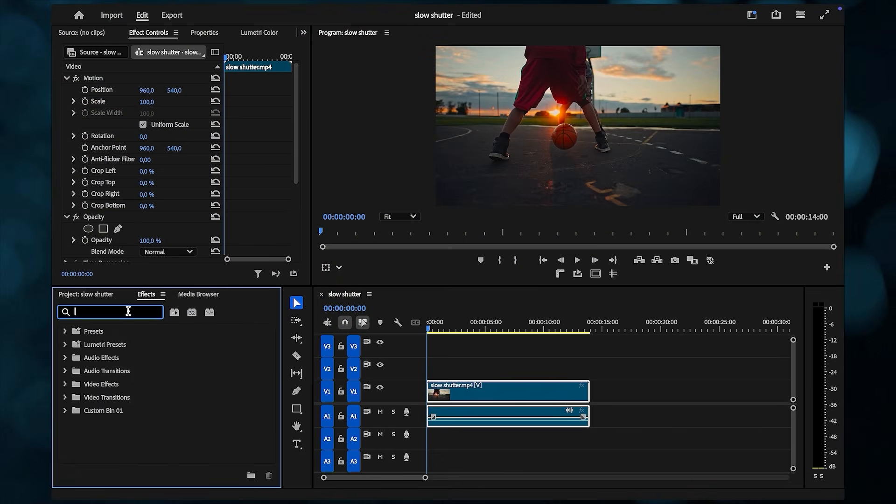
type("o")
scroll(126, 424, "down", 2)
left_click_drag(103, 431, 478, 397)
left_click(116, 311)
key("BackSpace")
key("BackSpace")
key("BackSpace")
key("BackSpace")
type("post")
left_click_drag(136, 443, 461, 397)
- Set Echo to Echo Time -0,022, 10 echoes, decay 0,75, and Composite In Back
scroll(214, 228, "down", 10)
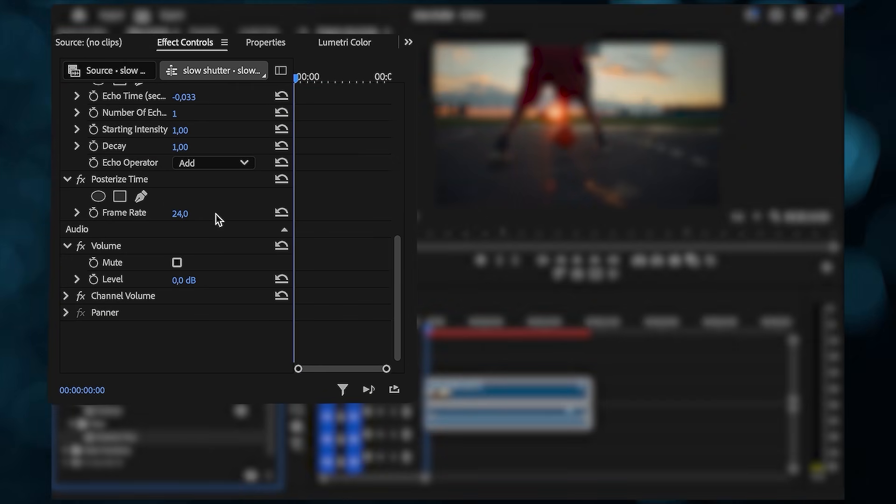
scroll(217, 161, "up", 3)
scroll(221, 162, "up", 1)
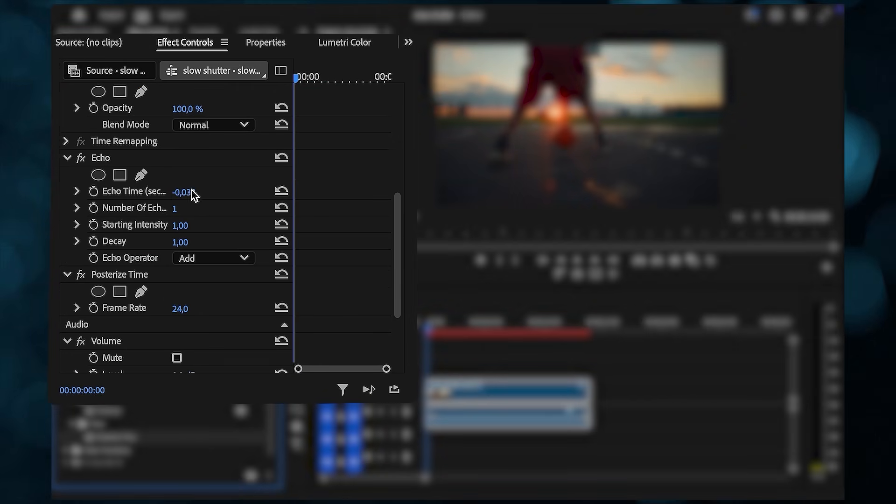
left_click(194, 189)
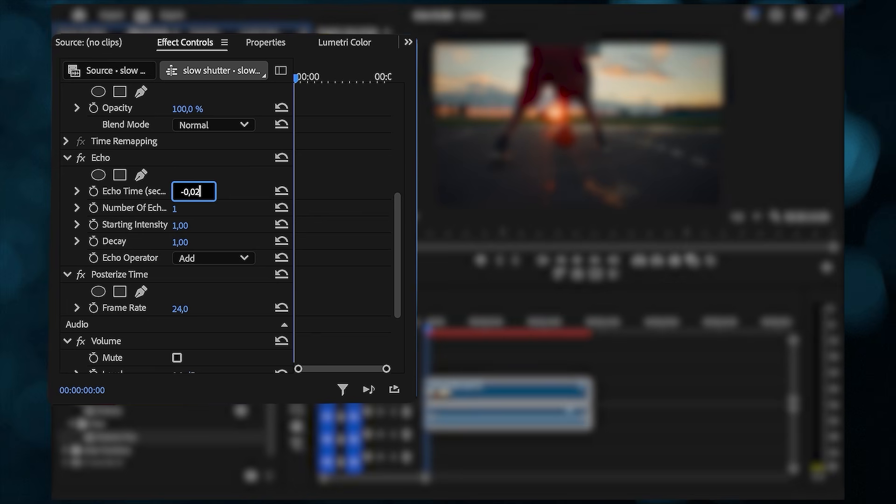
type("-0,022")
left_click(194, 207)
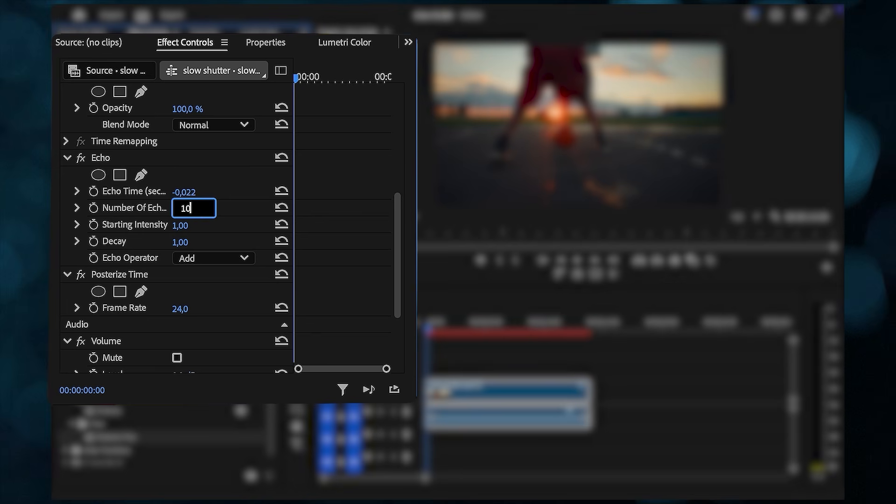
type("10")
left_click(194, 240)
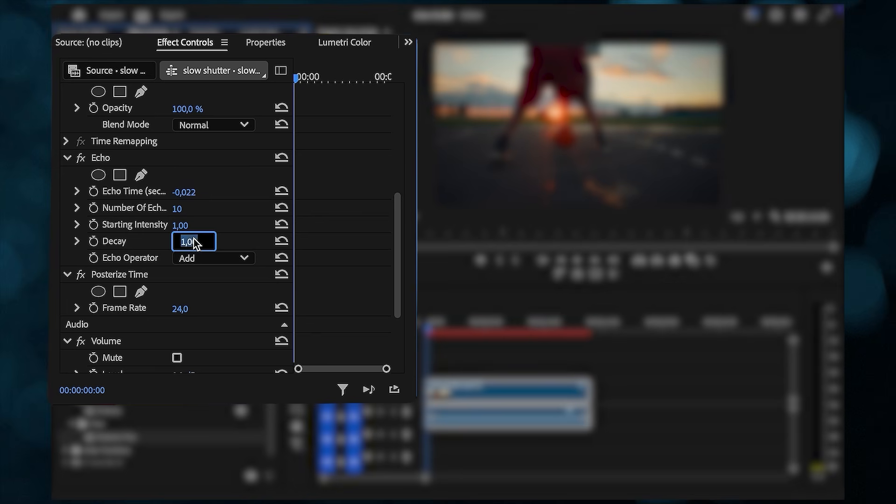
key("Return")
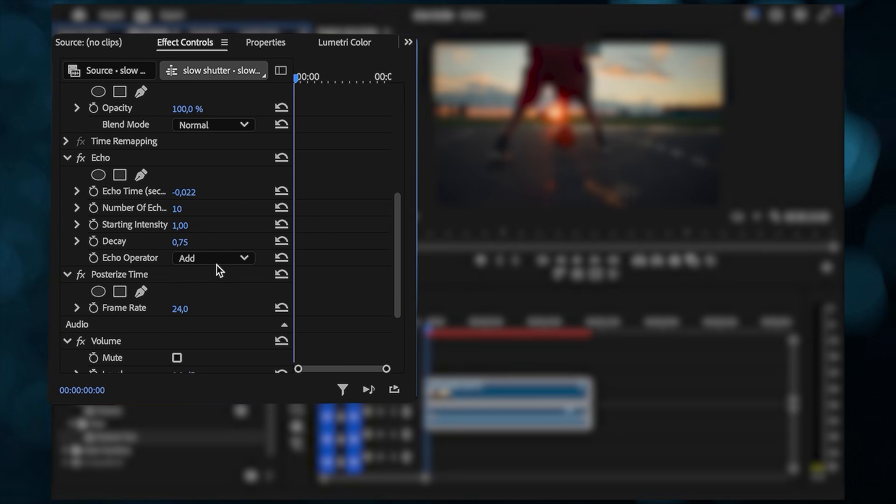
left_click(215, 259)
left_click(255, 359)
- Preview the echo, then set Posterize Time frame rate to 6 and play the result
scroll(259, 356, "down", 4)
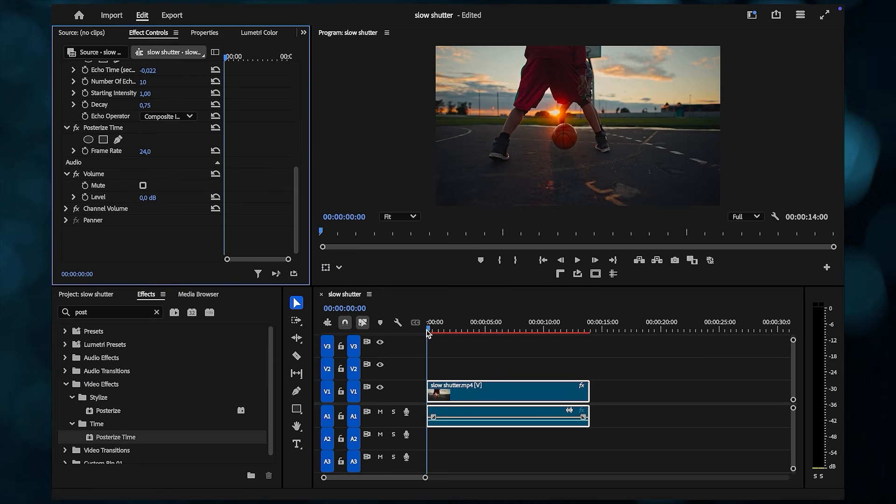
left_click(428, 333)
key("space")
left_click_drag(437, 328, 428, 329)
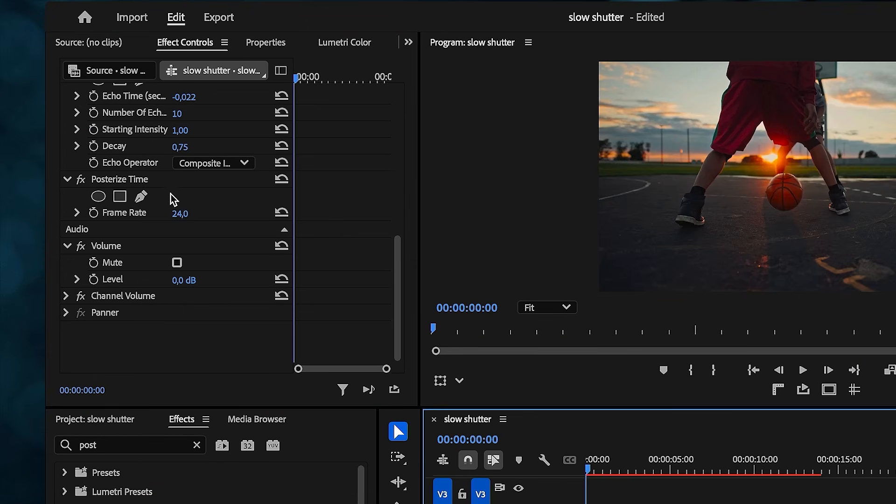
left_click(154, 149)
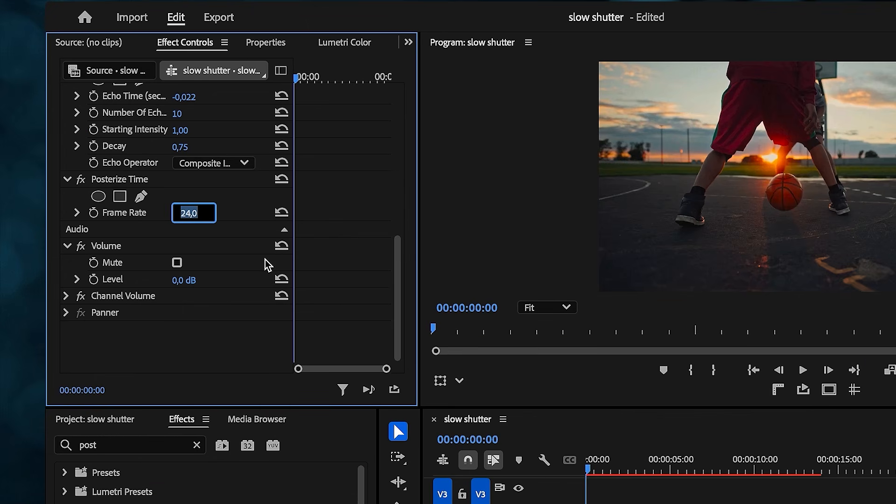
key("Return")
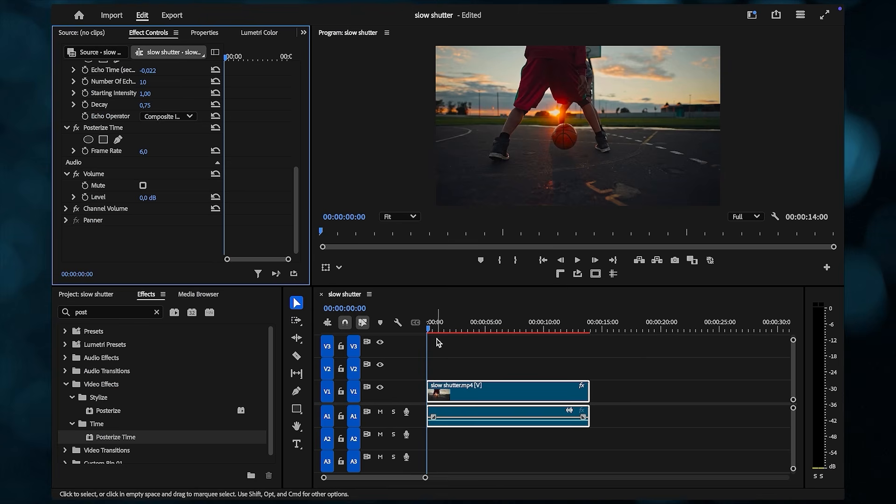
left_click_drag(588, 469, 596, 471)
key("space")
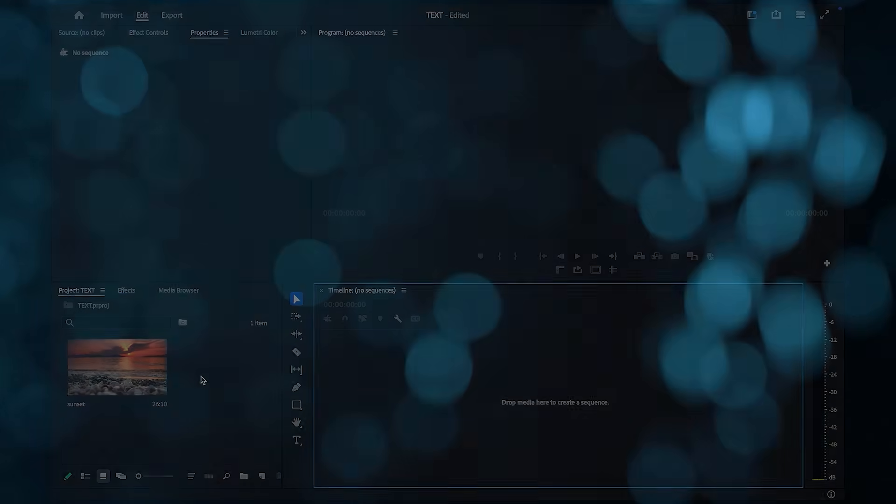
- Create a sequence from the sunset footage and play it through once
left_click_drag(145, 372, 197, 372)
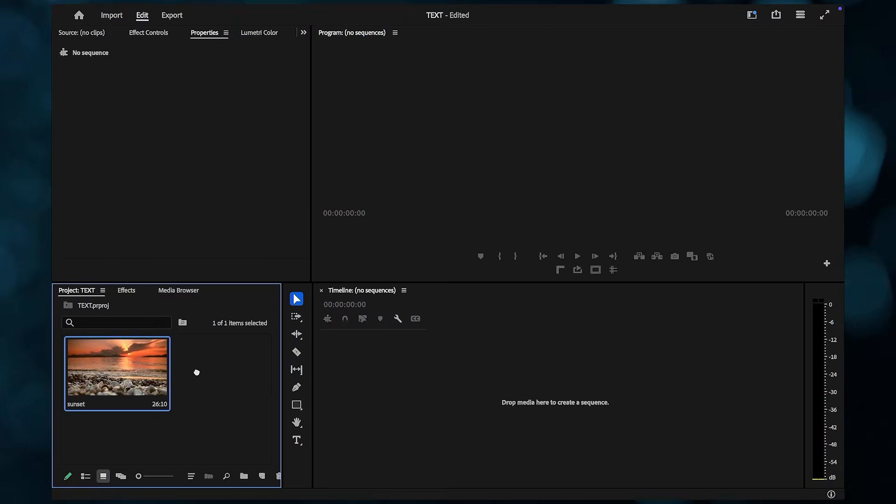
left_click_drag(377, 386, 379, 387)
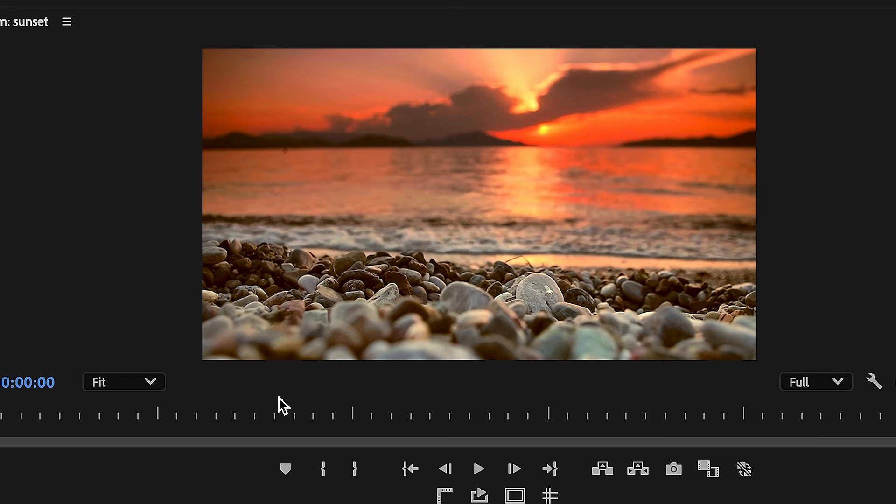
key("space")
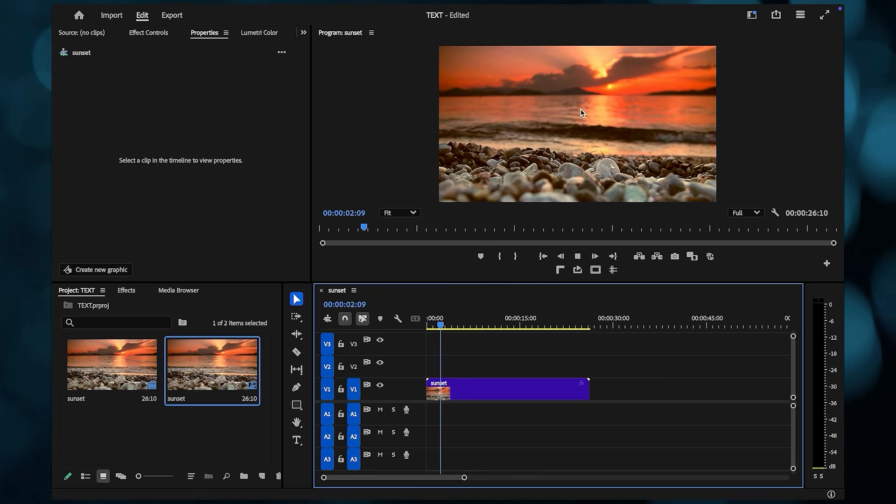
key("space")
left_click_drag(445, 328, 427, 327)
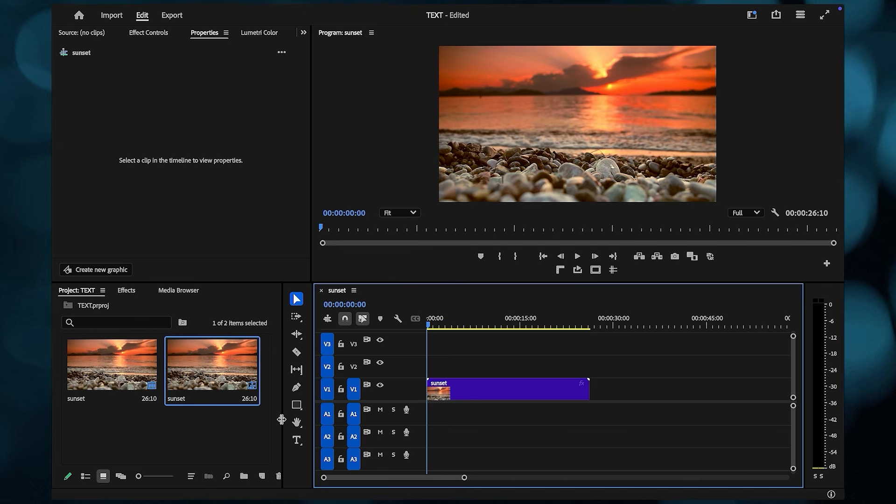
- Add a 'TEXT' title and centre it horizontally and vertically in the frame
left_click(296, 439)
left_click(518, 115)
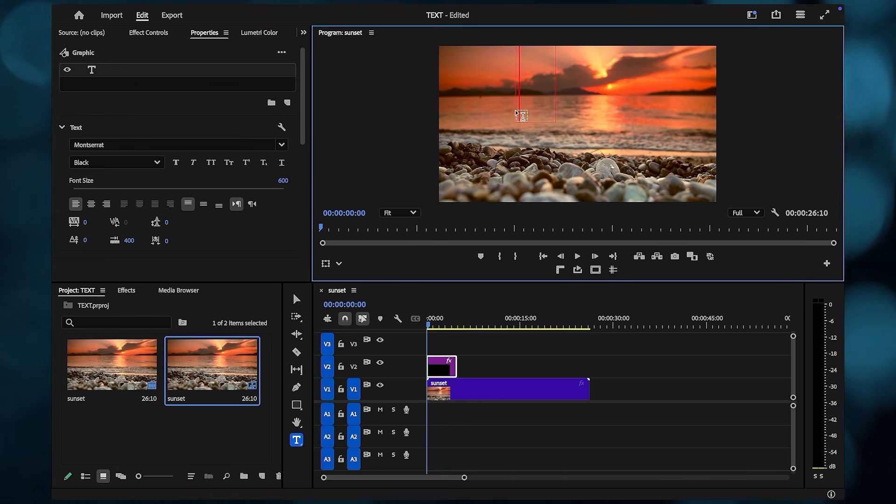
type("TEXT")
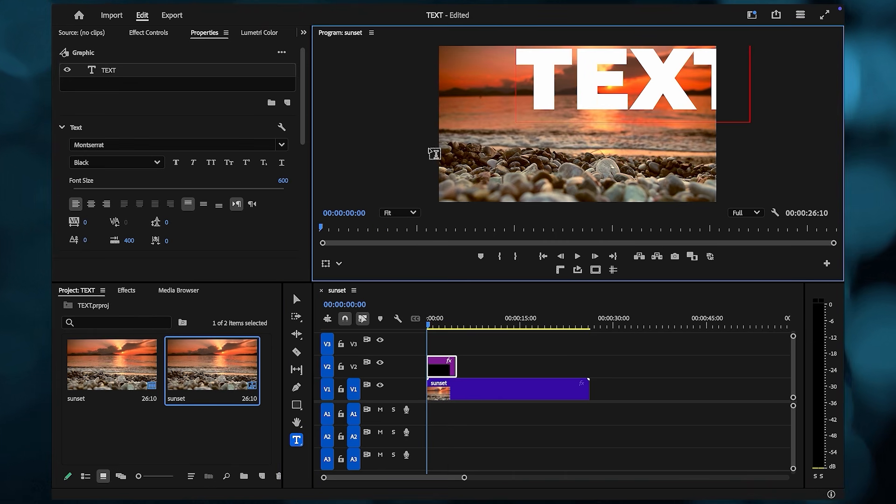
key("ctrl+a")
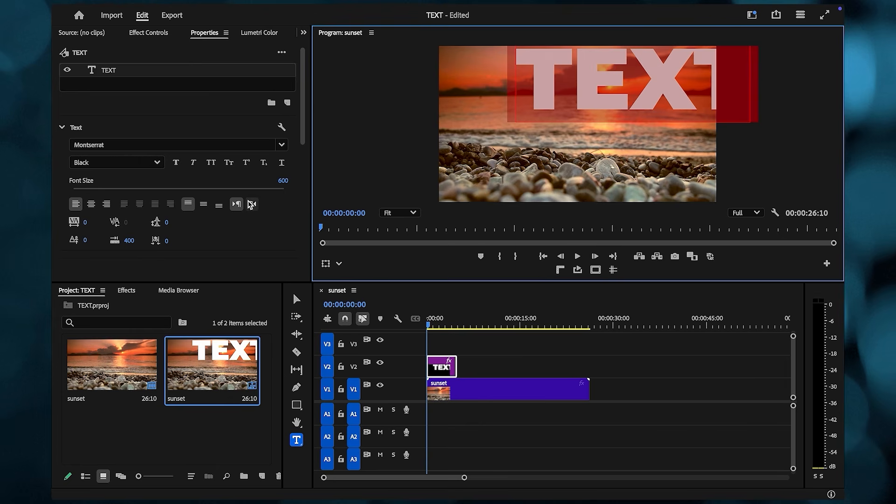
scroll(238, 220, "down", 3)
left_click(197, 226)
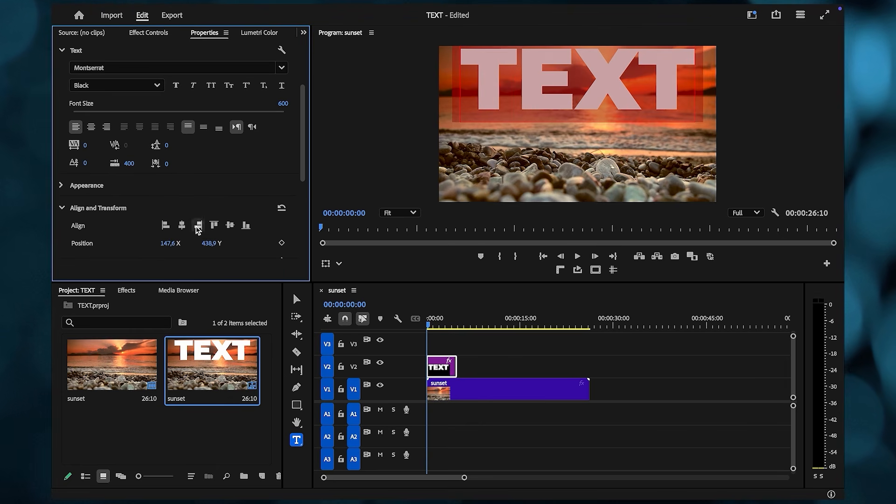
left_click(230, 226)
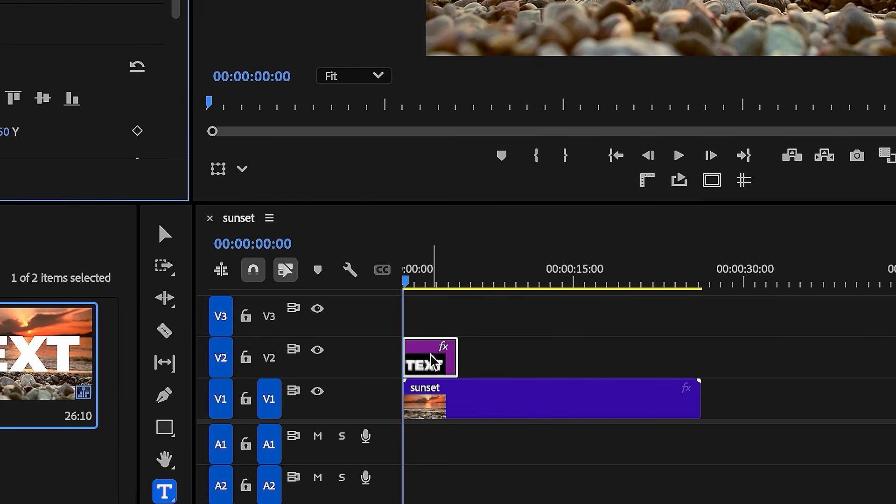
- Extend the TEXT clip on V2 to the sunset clip's full 26:10 length
left_click_drag(451, 362, 691, 351)
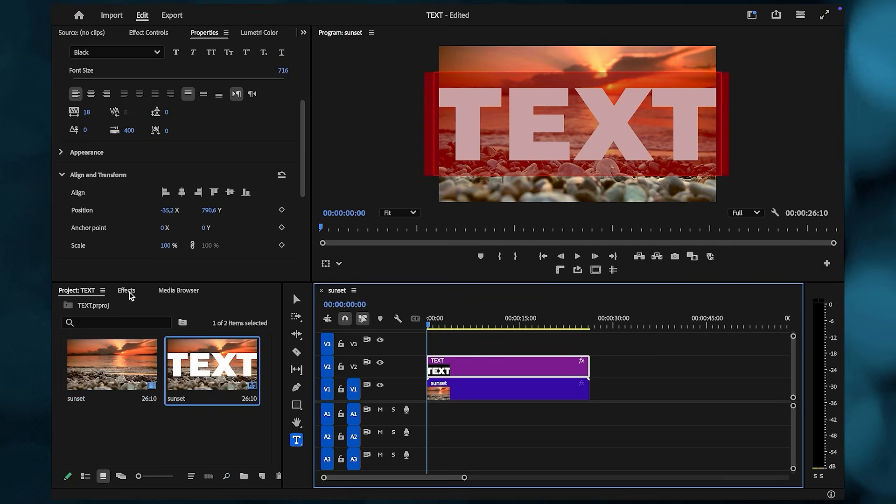
left_click(126, 290)
left_click(124, 308)
- Apply Track Matte Key to the sunset clip using Video 2 (TEXT) as the matte
type("track")
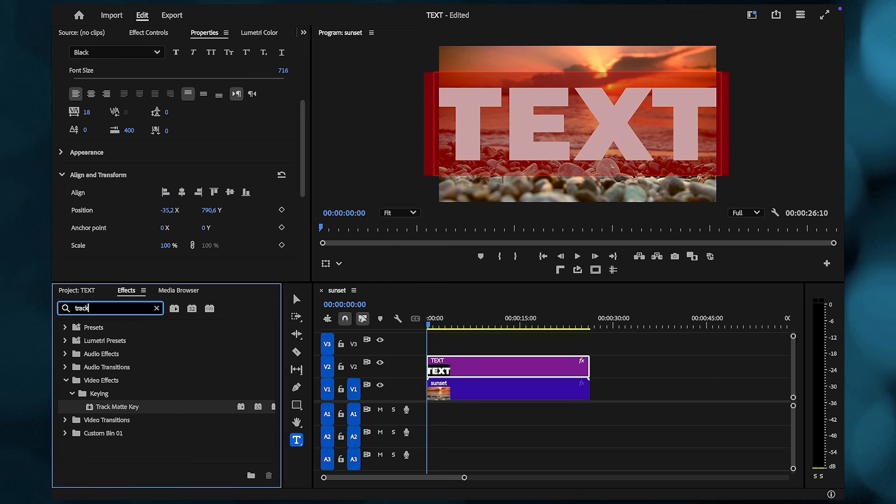
left_click_drag(138, 405, 455, 389)
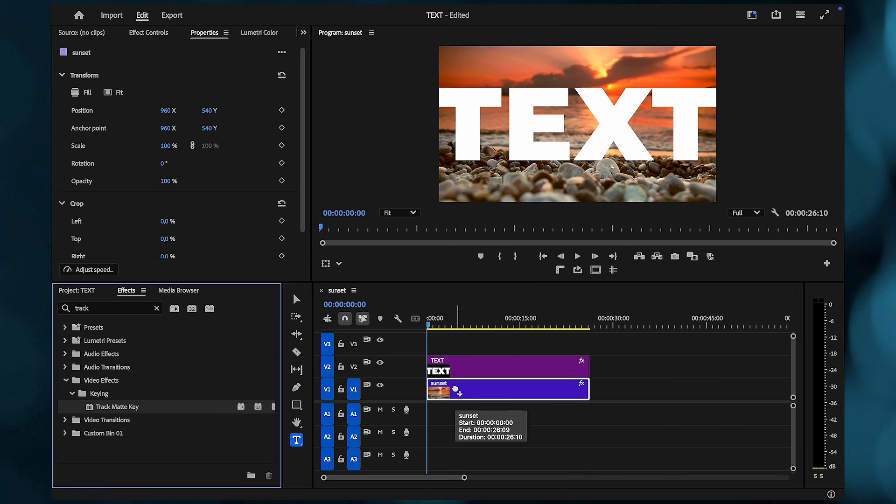
left_click(143, 36)
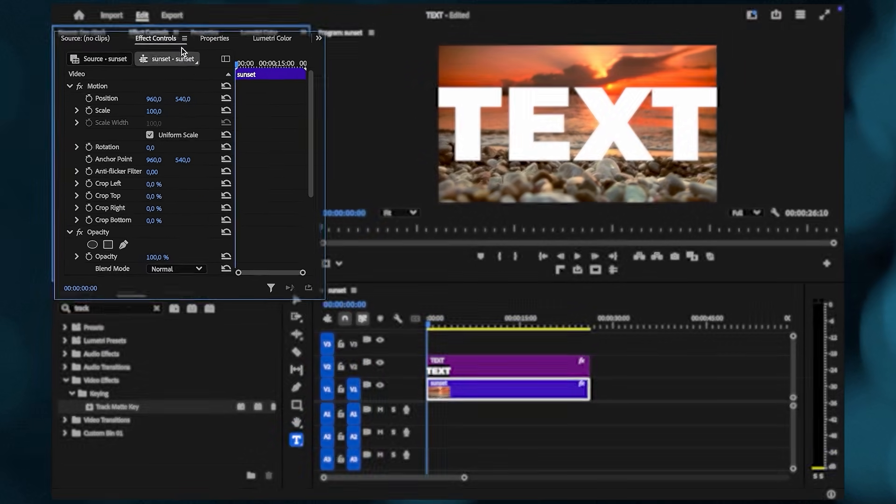
scroll(185, 199, "down", 5)
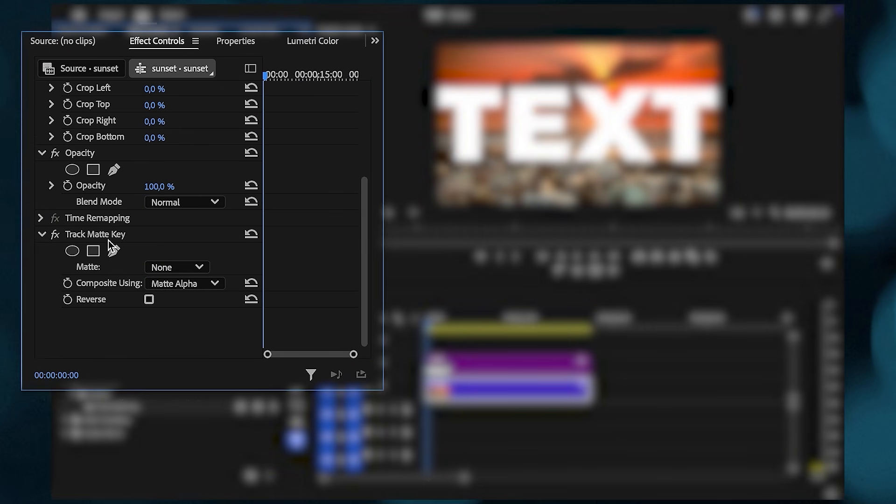
left_click(172, 272)
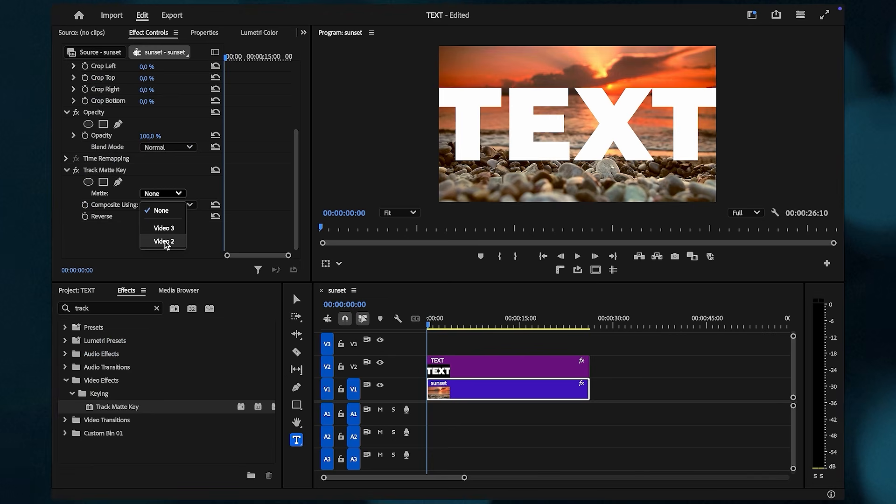
left_click(173, 335)
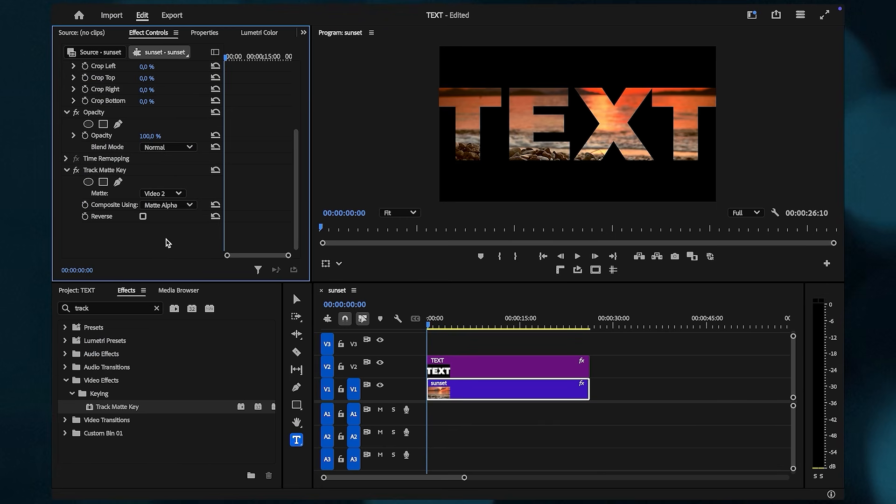
mouse_move(433, 324)
left_mouse_down()
mouse_move(456, 326)
mouse_move(436, 325)
left_mouse_up()
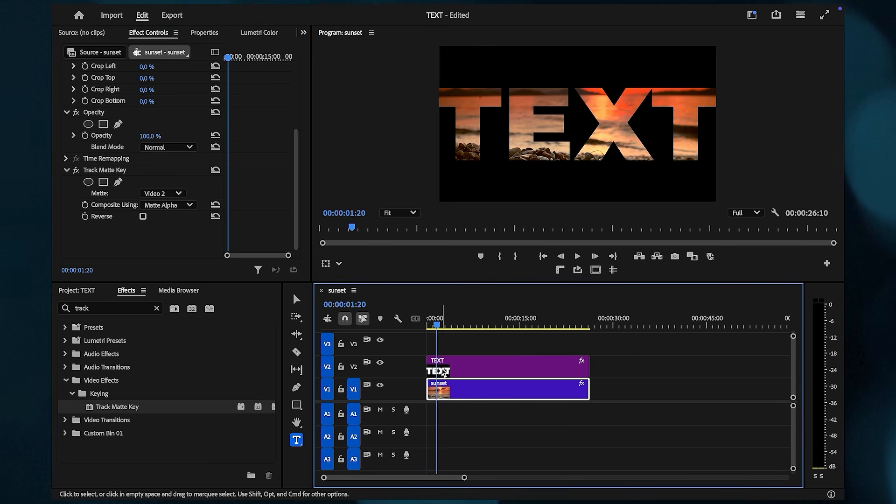
- Move the TEXT layer slightly up and enlarge it to scale 118
left_click(436, 365)
left_click(206, 38)
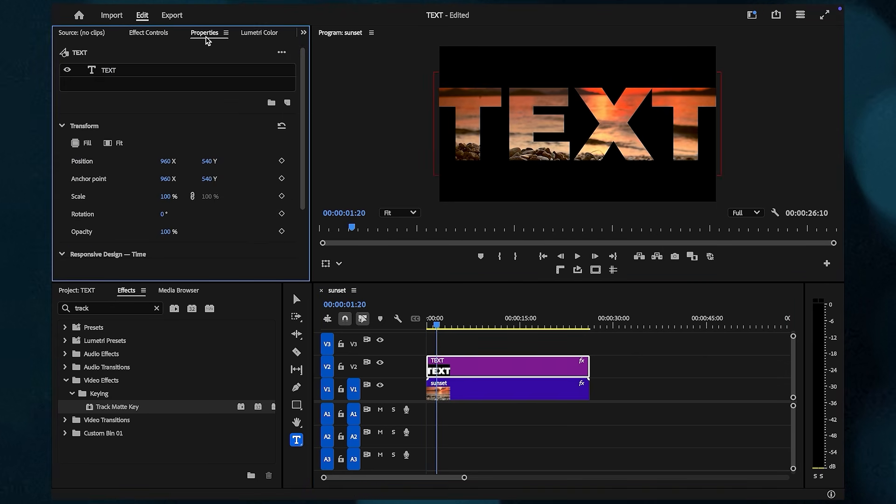
left_click(124, 71)
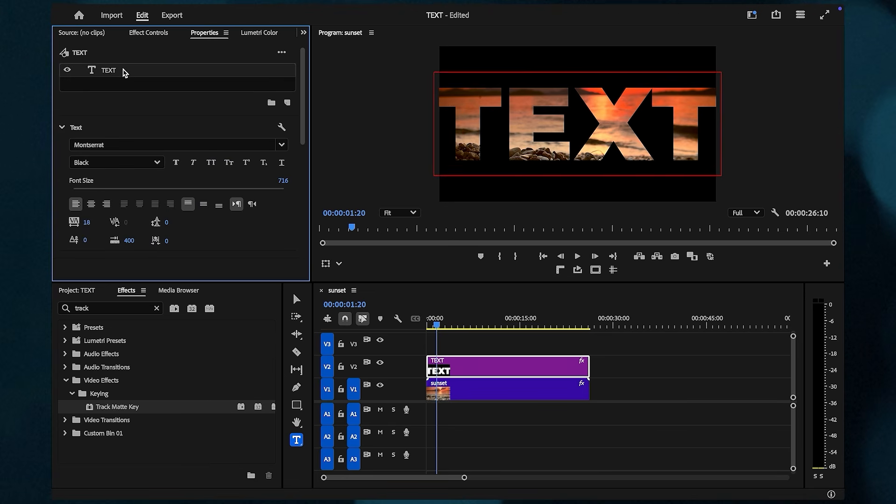
scroll(207, 234, "down", 2)
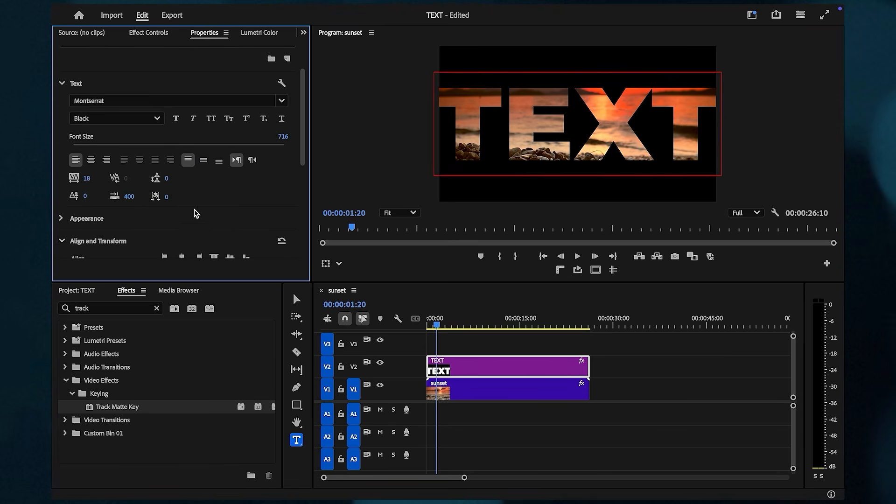
key("space")
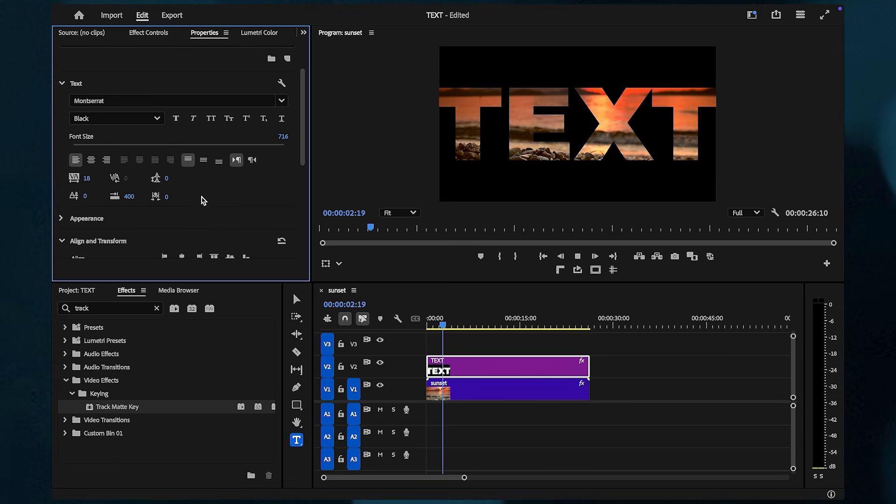
scroll(200, 198, "down", 3)
mouse_move(206, 201)
left_mouse_down()
mouse_move(99, 194)
mouse_move(195, 198)
left_mouse_up()
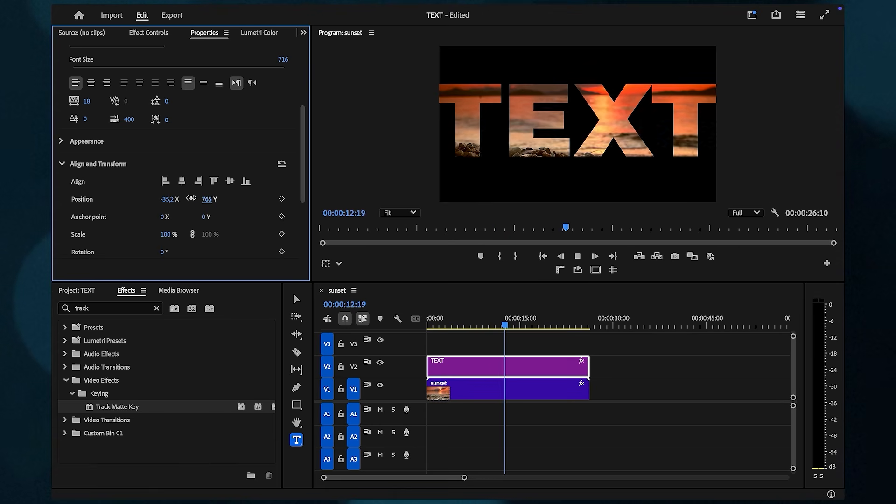
mouse_move(166, 235)
left_mouse_down()
mouse_move(183, 232)
mouse_move(172, 235)
left_mouse_up()
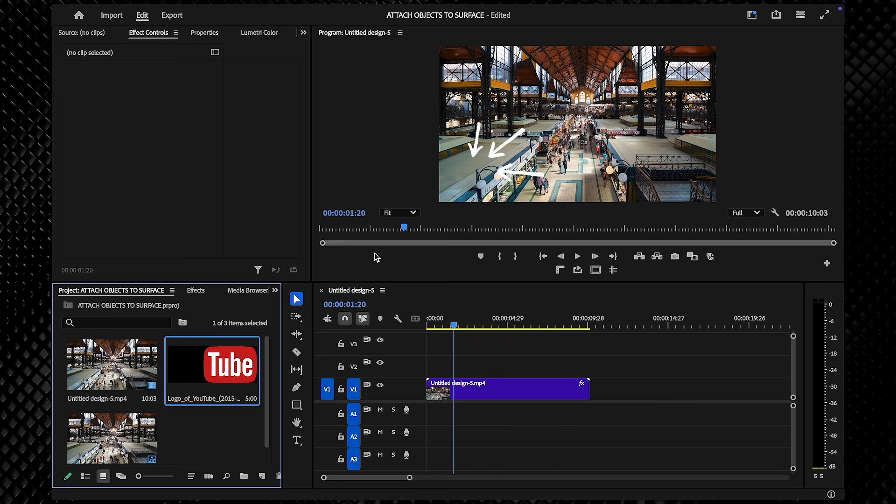
- Place the YouTube logo on V2 above the market hall footage and lengthen it
left_click_drag(212, 369, 413, 361)
left_click_drag(506, 366, 575, 367)
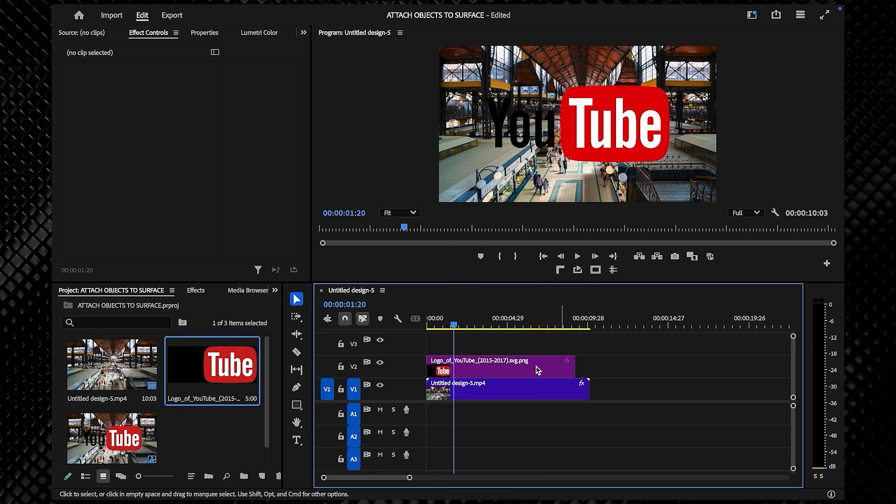
left_click(485, 372)
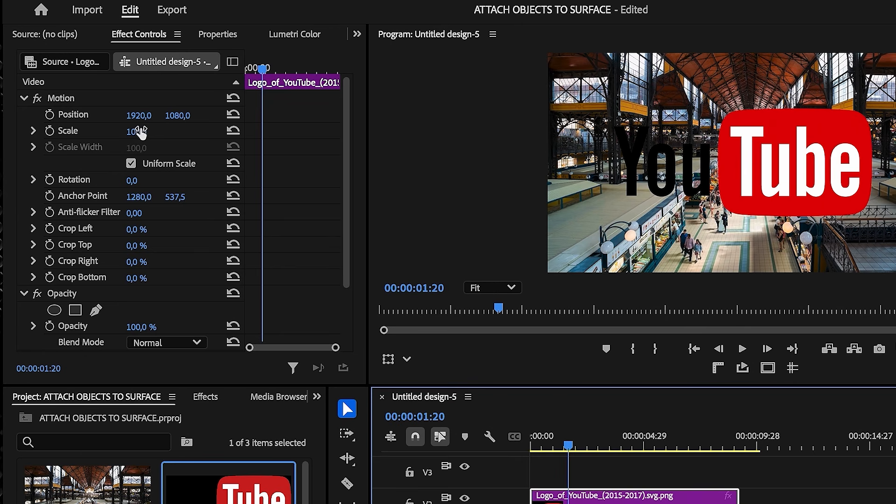
- Scale the logo to 32% and move it onto the left stall roof
left_click_drag(141, 132, 109, 132)
left_click(205, 405)
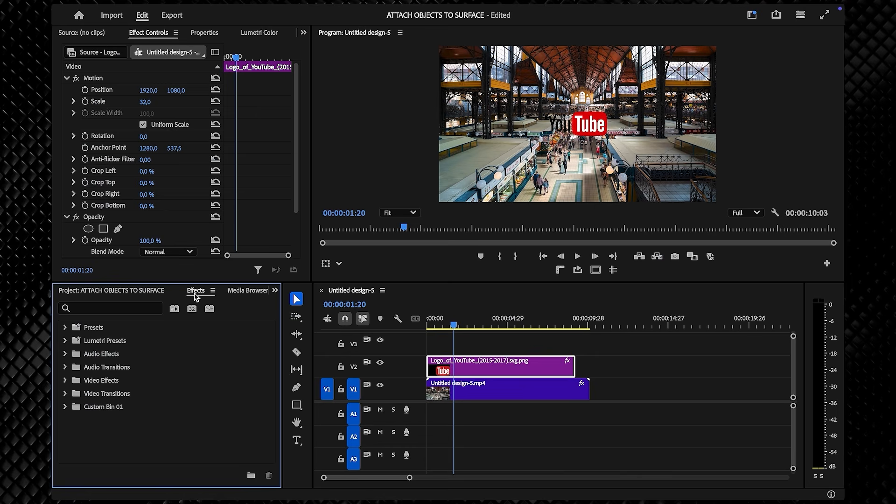
left_click(94, 79)
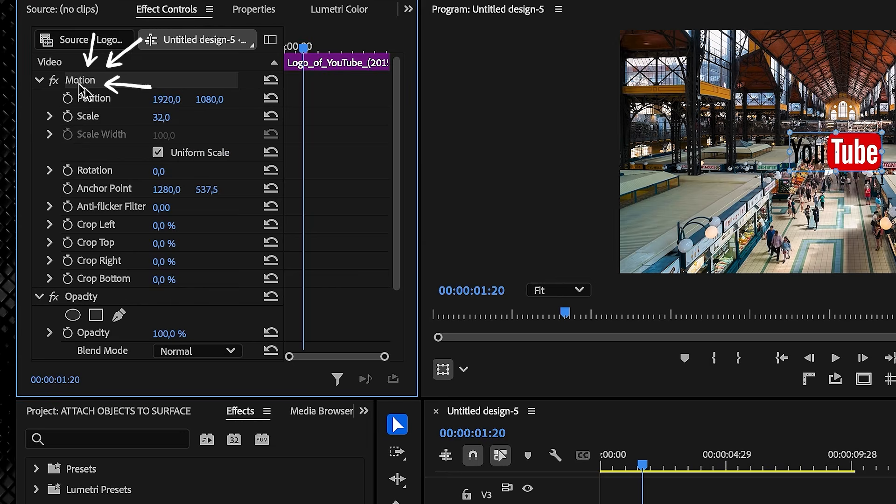
left_click_drag(567, 131, 495, 154)
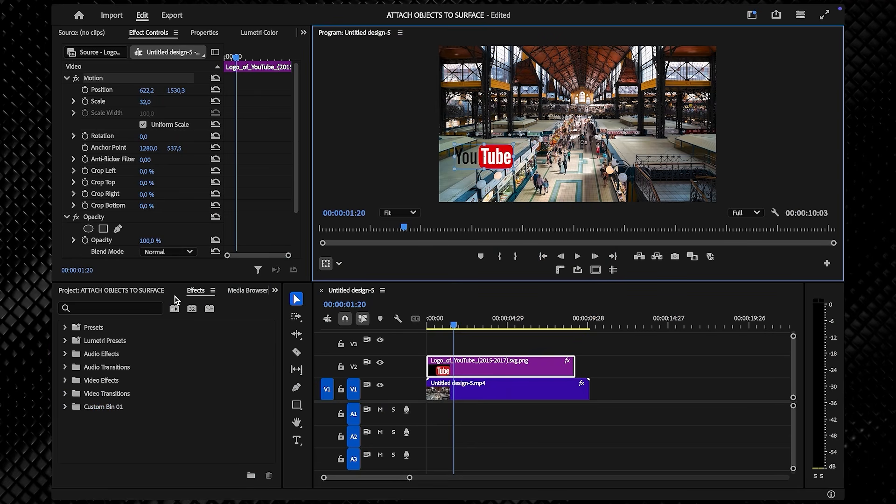
left_click(133, 309)
type("corner")
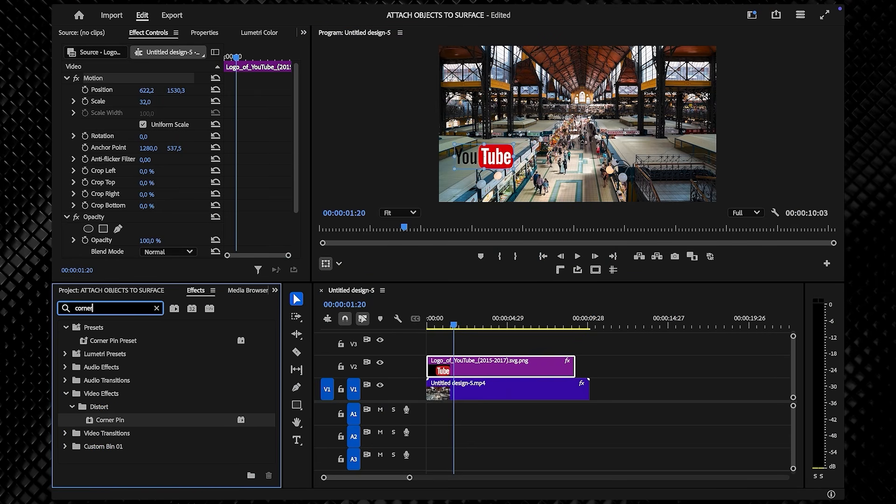
- Apply the Corner Pin effect to the YouTube logo clip
left_click_drag(117, 424, 482, 371)
left_click_drag(481, 370, 483, 371)
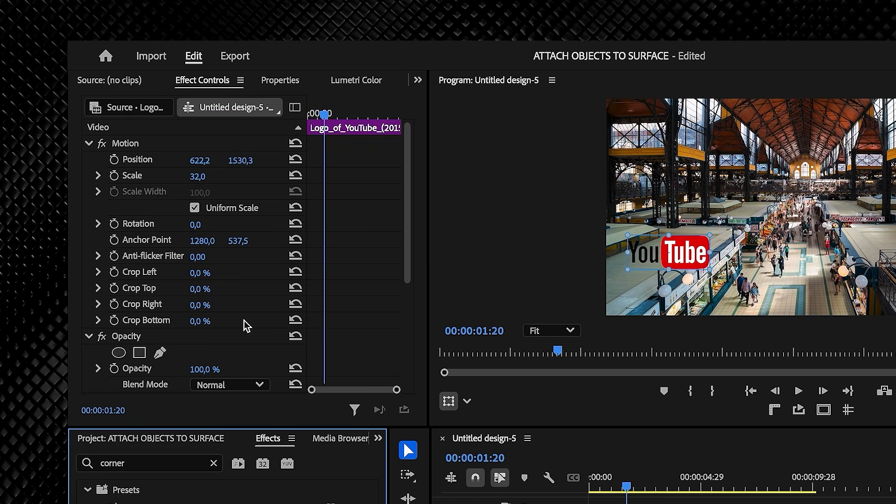
scroll(179, 206, "down", 4)
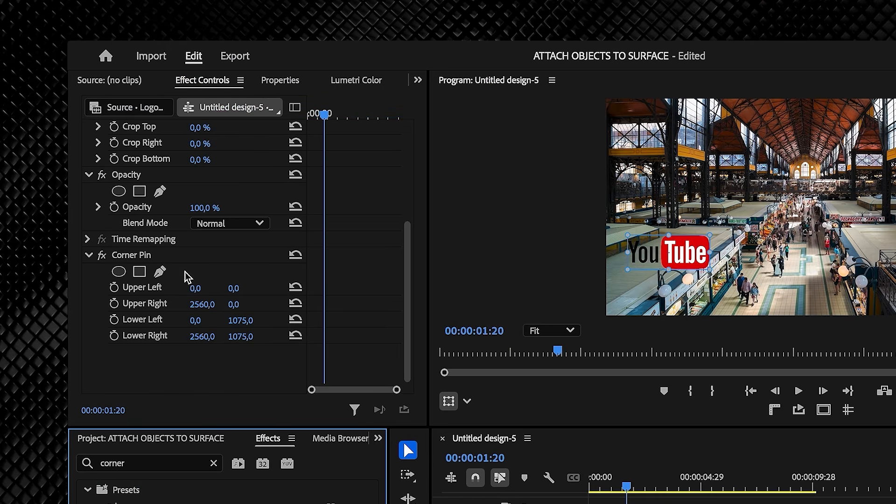
- Drag the four Corner Pin handles so the logo follows the roof's perspective
left_click(131, 255)
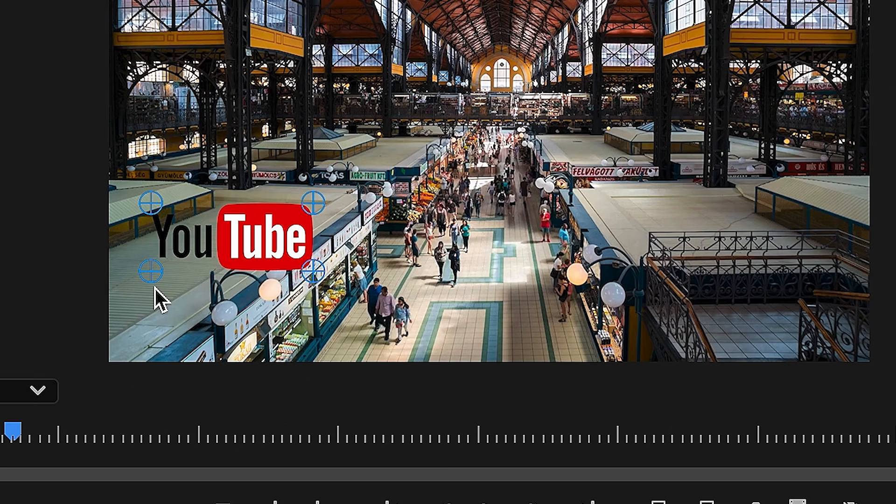
left_click_drag(152, 272, 186, 306)
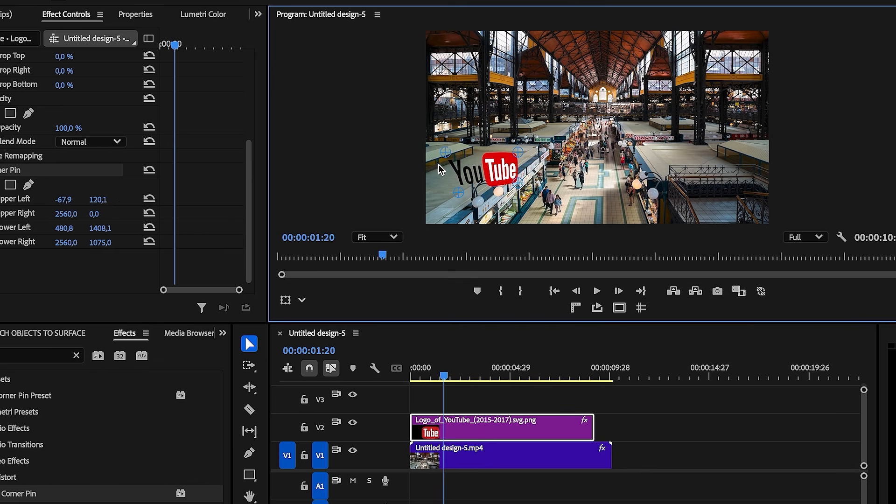
left_click_drag(439, 164, 439, 170)
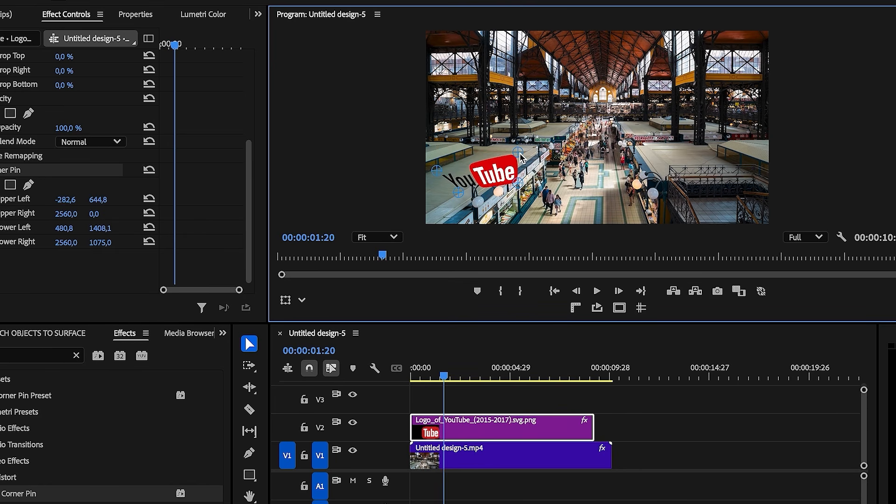
left_click_drag(502, 156, 478, 156)
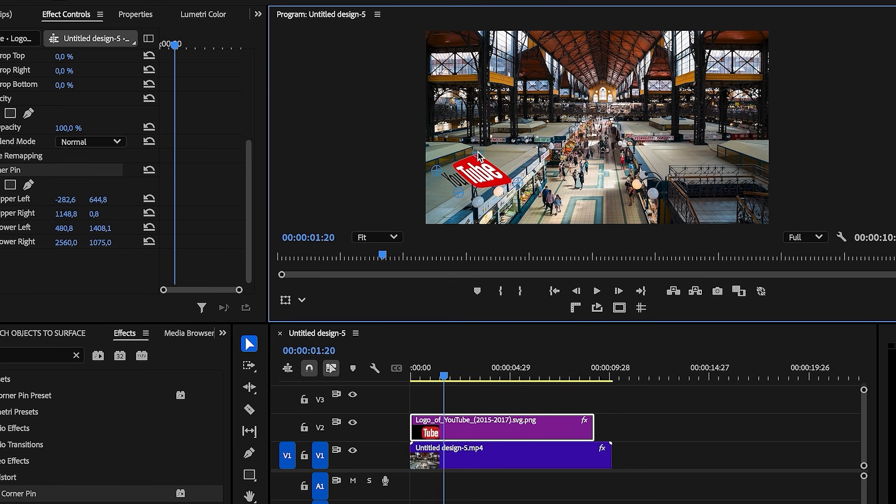
left_click_drag(518, 184, 512, 161)
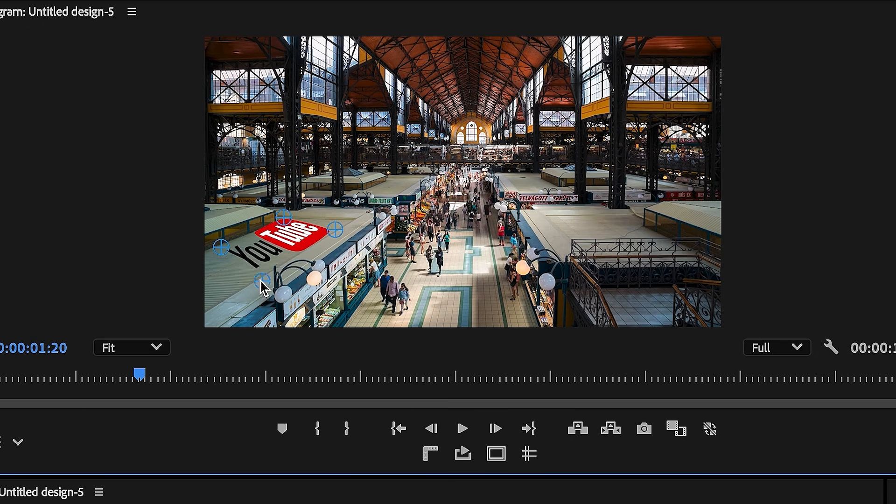
left_click_drag(470, 176, 467, 177)
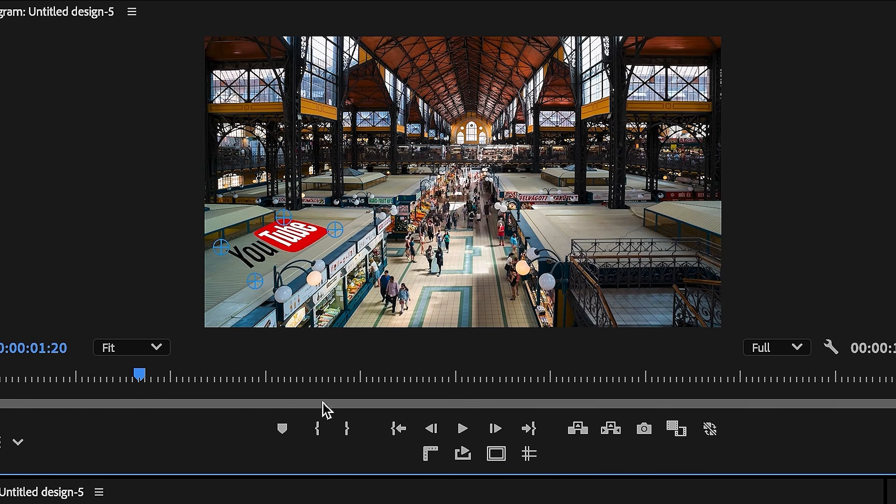
- Refine the upper-left and upper-right corner pins while replaying to check the roof fit
key("space")
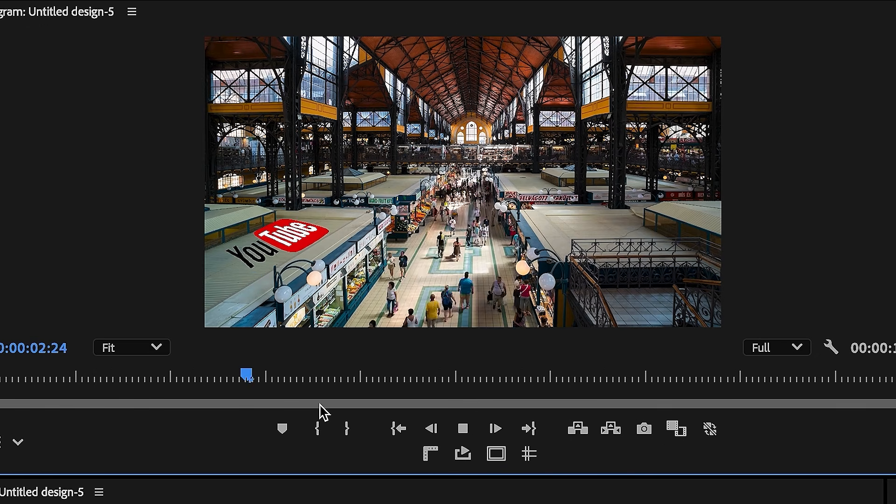
key("space")
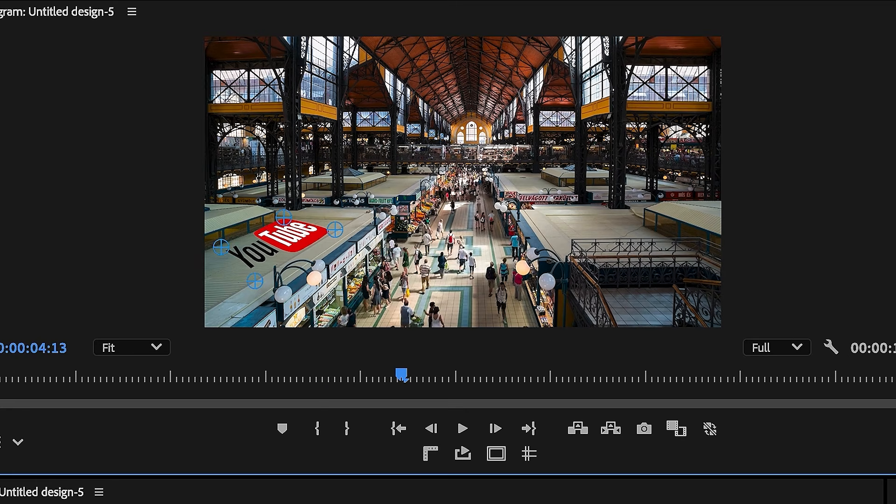
left_click_drag(221, 246, 208, 248)
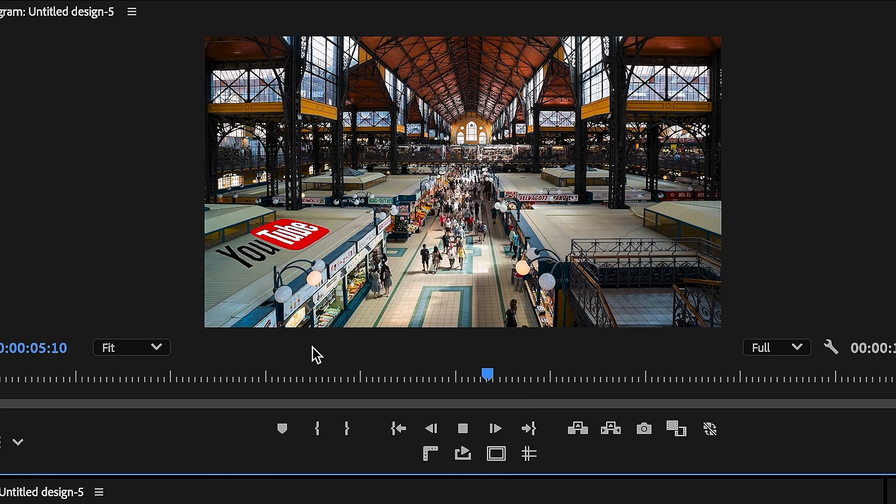
key("space")
left_click_drag(334, 233, 333, 236)
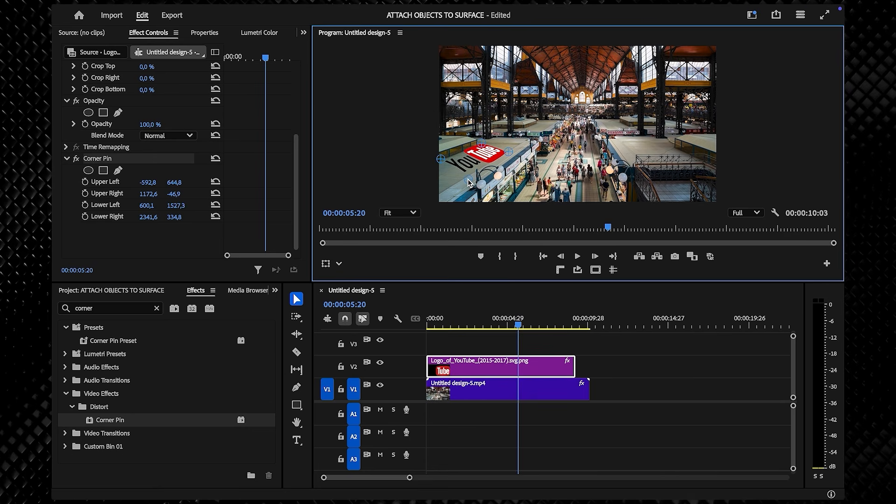
key("space")
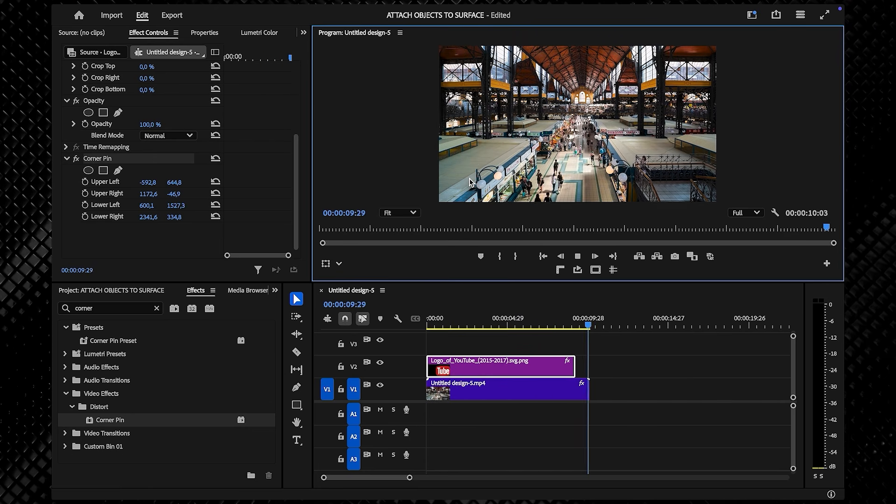
key("space")
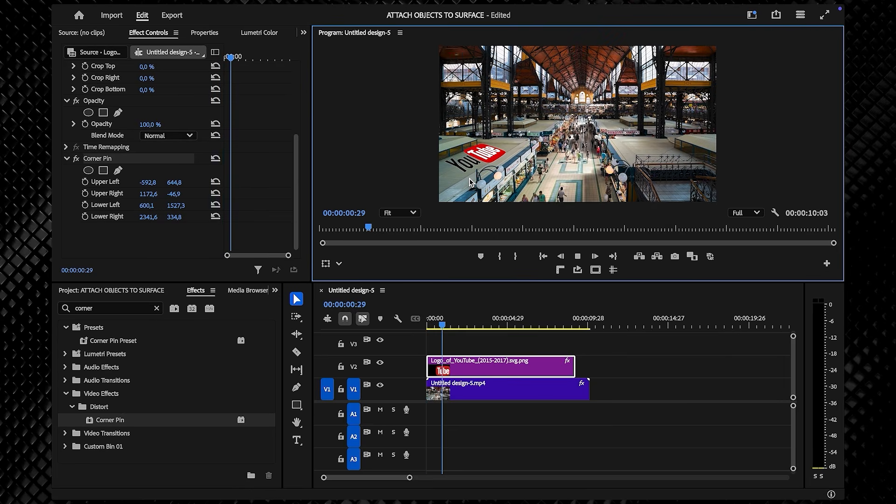